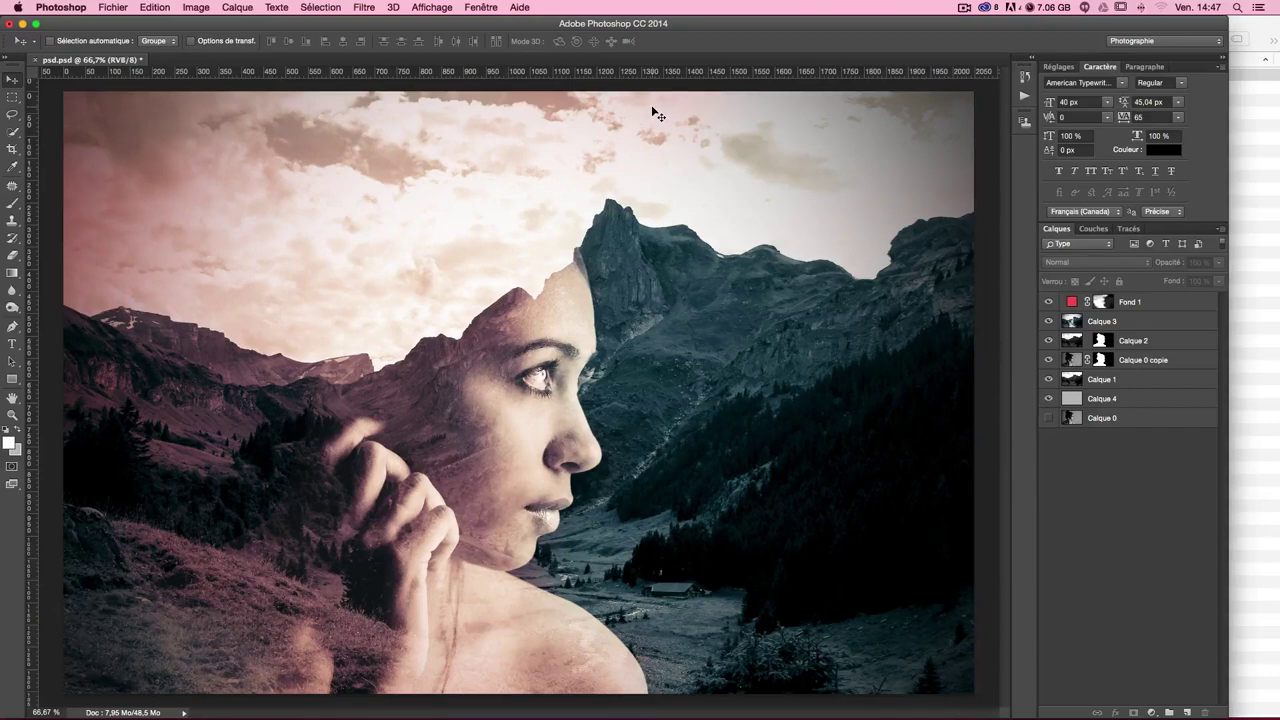
Preview photo01.jpg and photo02.jpg from the double expo folder, closing each preview.
{"action": "left_click", "coordinate": [1278, 121]}
{"action": "double_click", "coordinate": [1130, 76]}
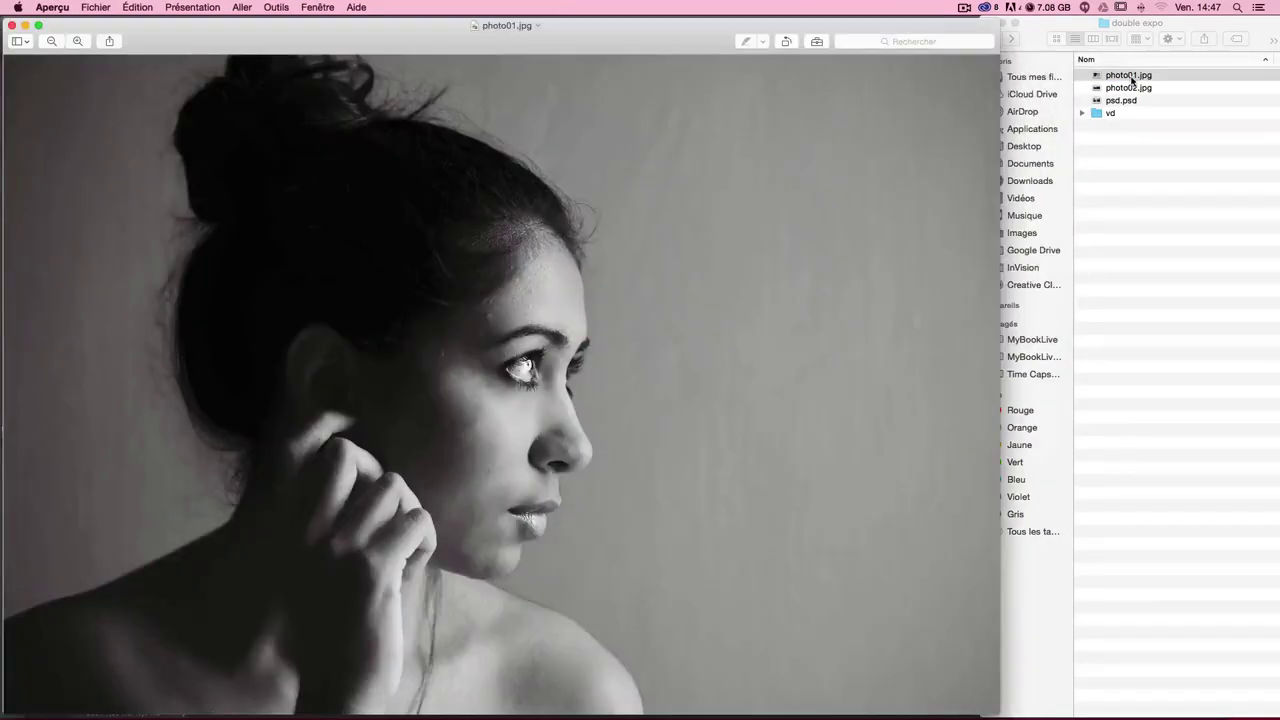
{"action": "key", "text": "super+w"}
{"action": "double_click", "coordinate": [1136, 88]}
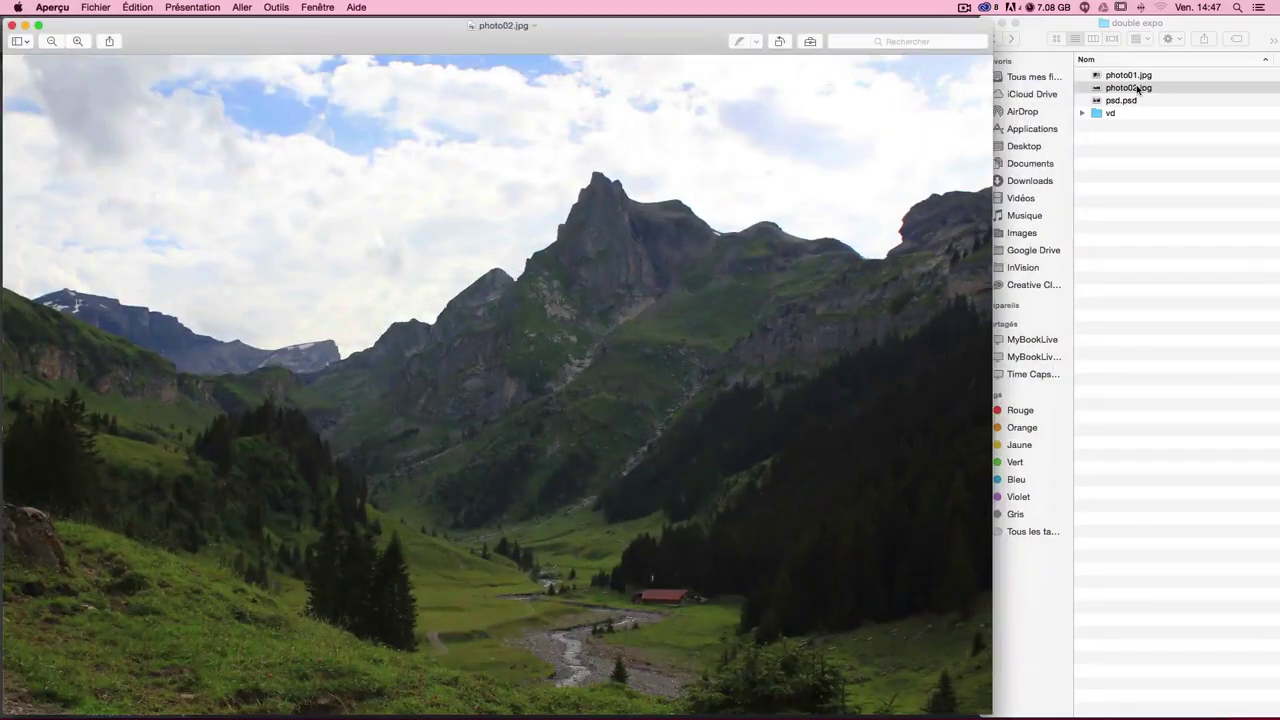
{"action": "key", "text": "super+w"}
{"action": "left_click", "coordinate": [737, 46]}
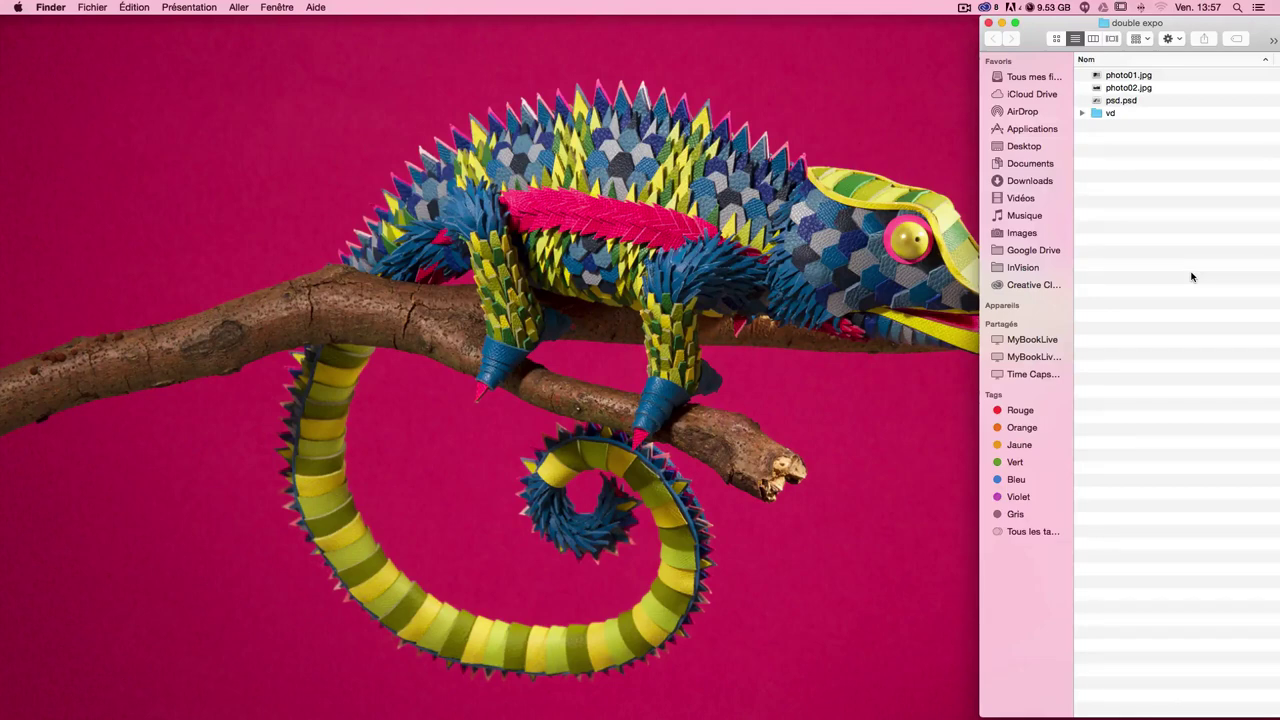
Preview photo01.jpg and photo02.jpg again and close both previews.
{"action": "double_click", "coordinate": [1135, 74]}
{"action": "double_click", "coordinate": [1139, 94]}
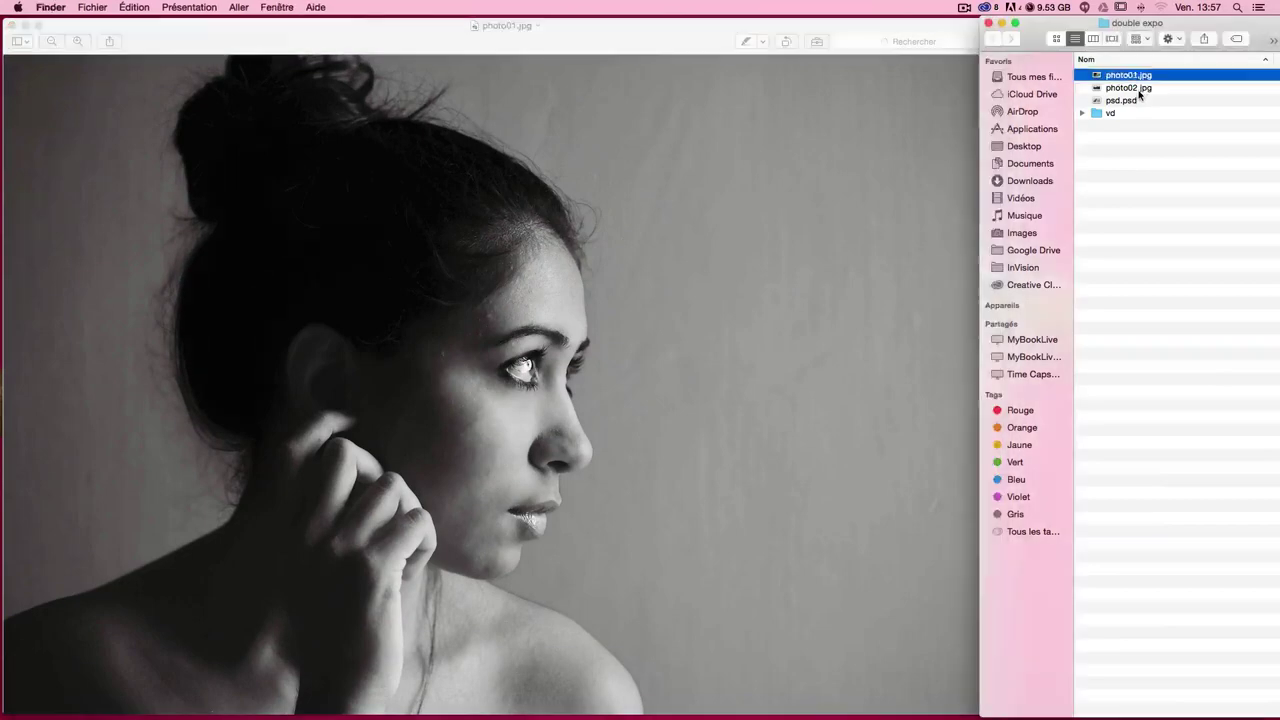
{"action": "key", "text": "super+w"}
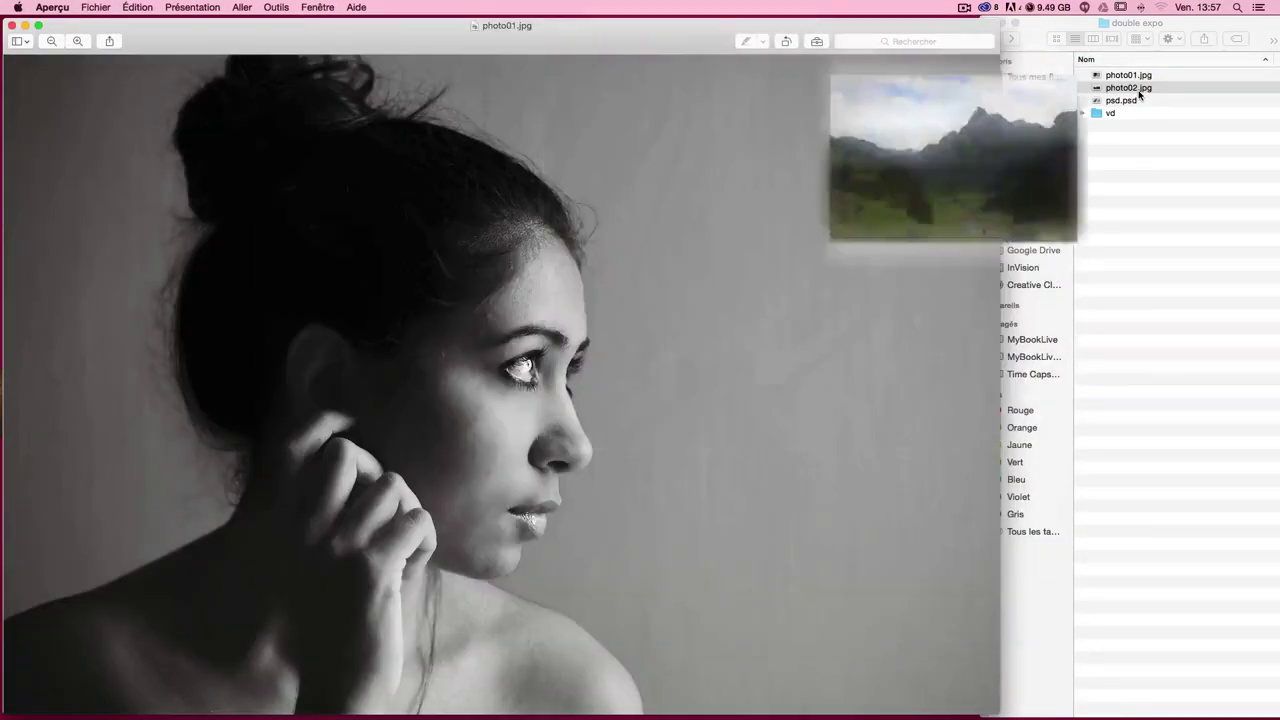
{"action": "key", "text": "super+w"}
Open photo01.jpg in Adobe Photoshop CC 2014 using Ouvrir avec.
{"action": "left_click", "coordinate": [1120, 78]}
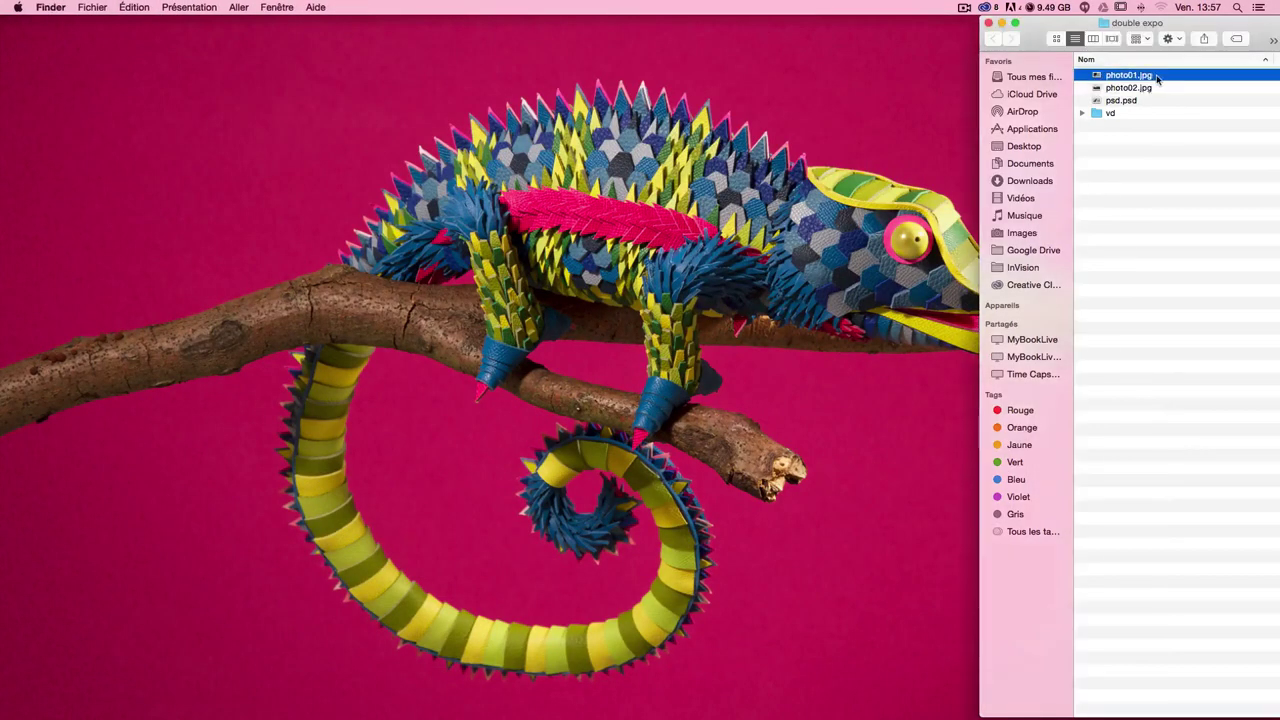
{"action": "right_click", "coordinate": [1126, 76]}
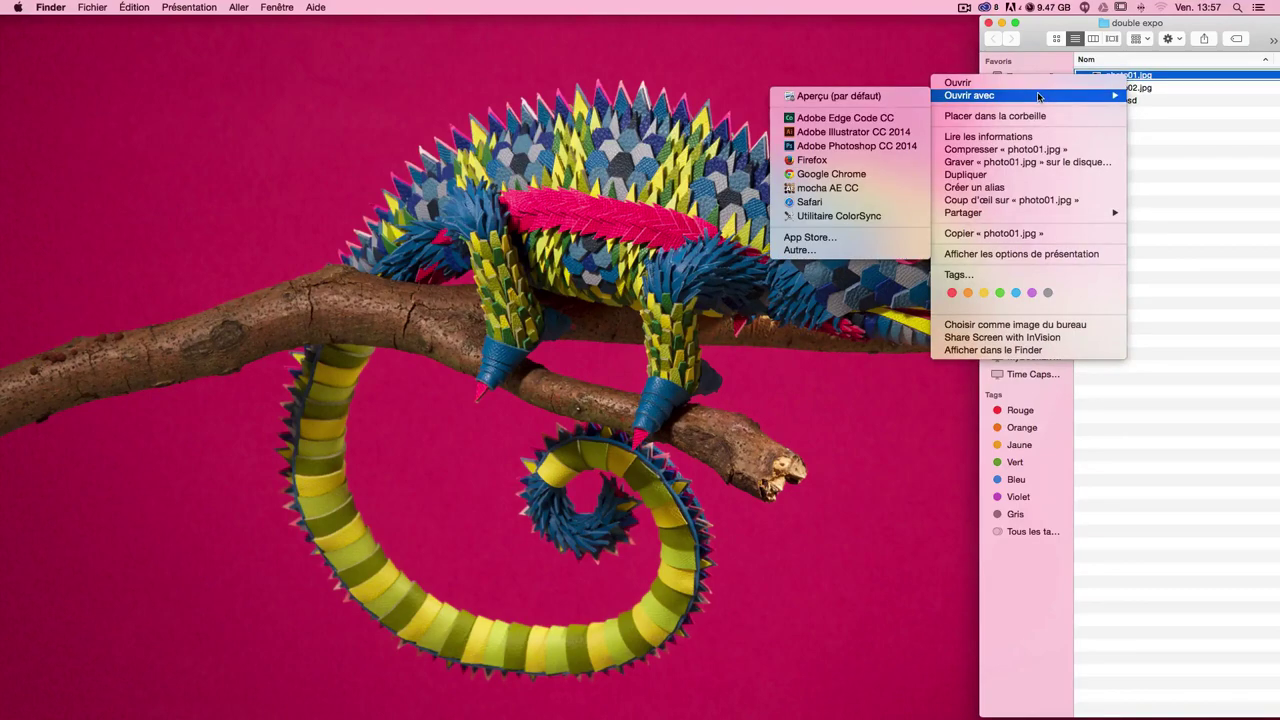
{"action": "left_click", "coordinate": [880, 147]}
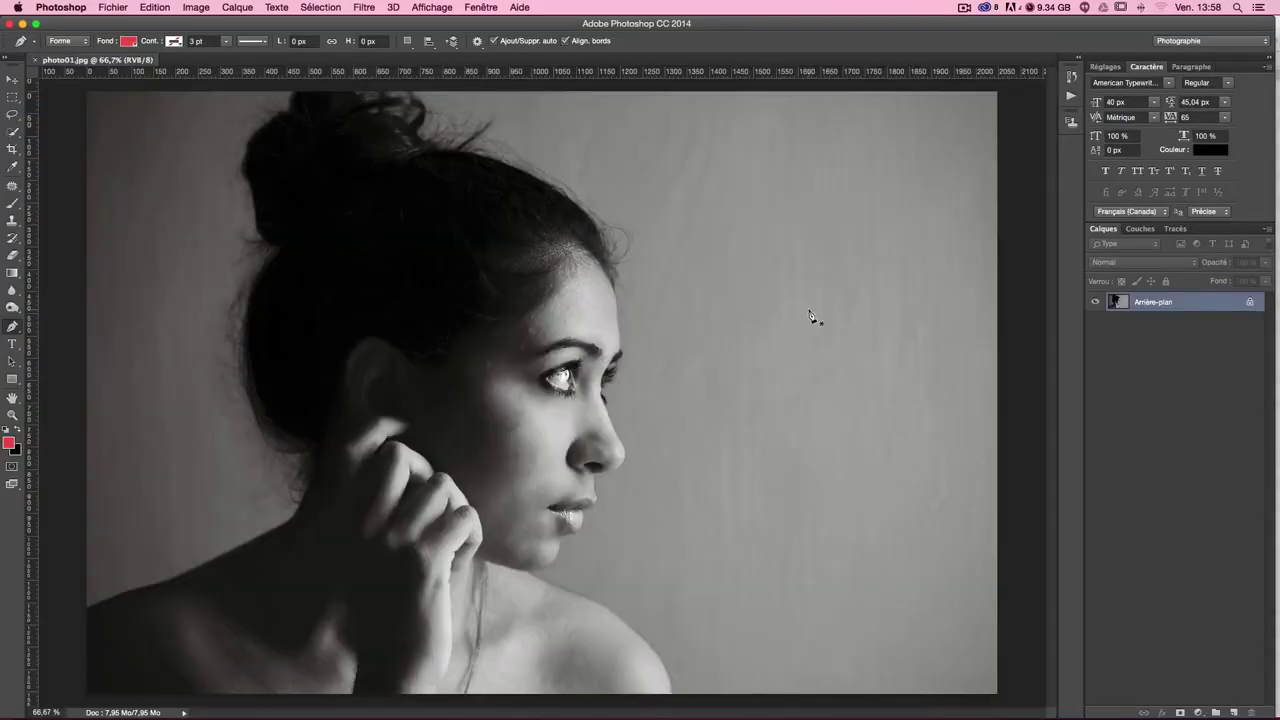
Unlock the Arrière-plan layer as Calque 0 and create an empty path, Tracé 1.
{"action": "left_click", "coordinate": [11, 80]}
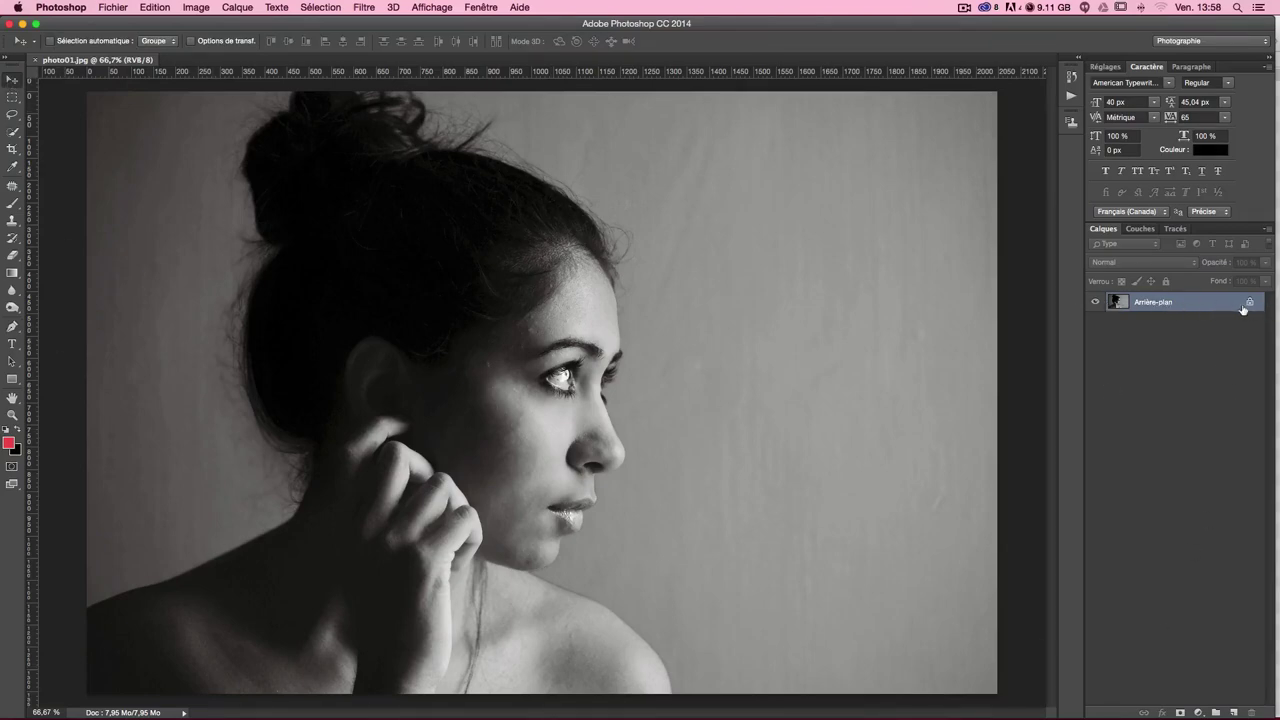
{"action": "double_click", "coordinate": [1196, 303]}
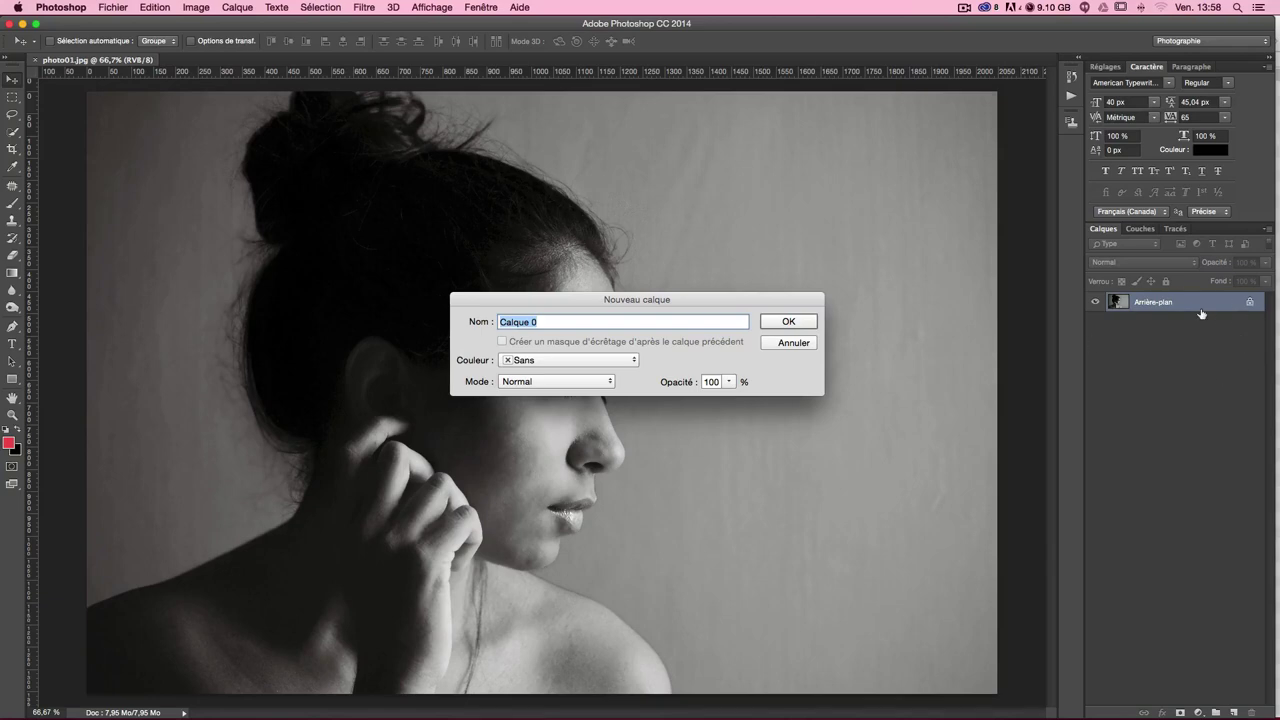
{"action": "key", "text": "Return"}
{"action": "left_click", "coordinate": [1174, 230]}
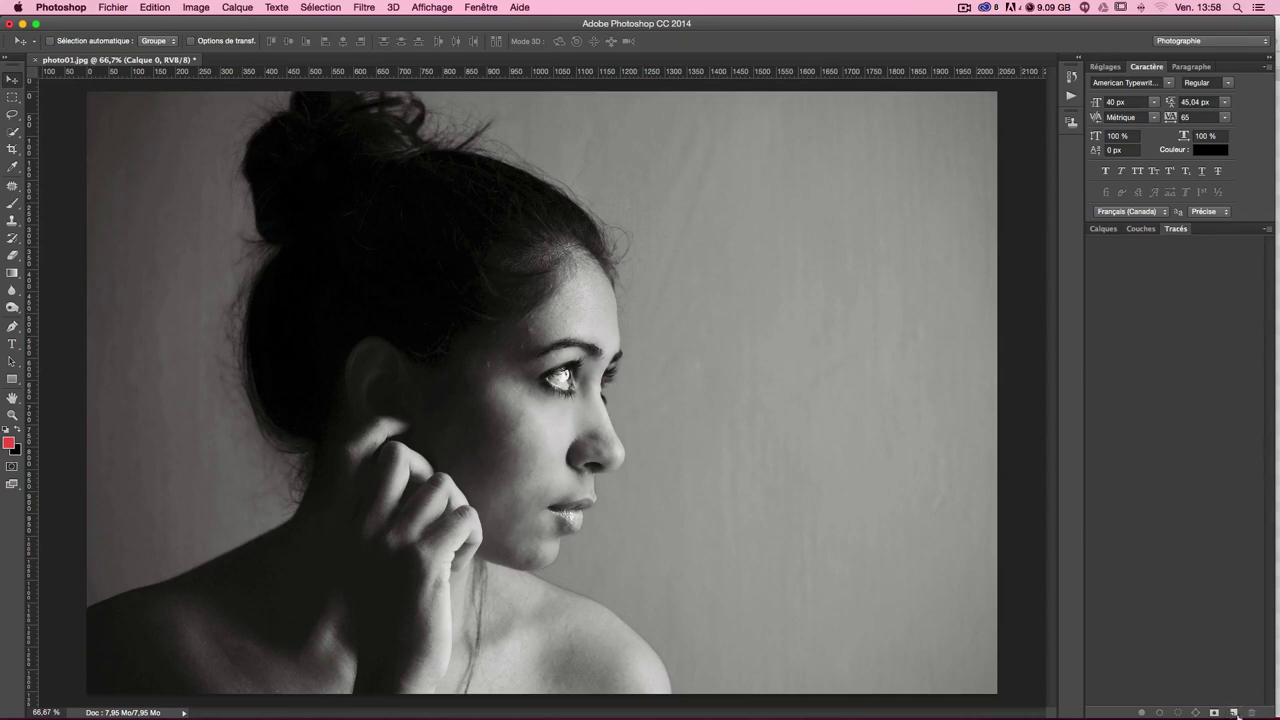
{"action": "left_click", "coordinate": [1235, 713]}
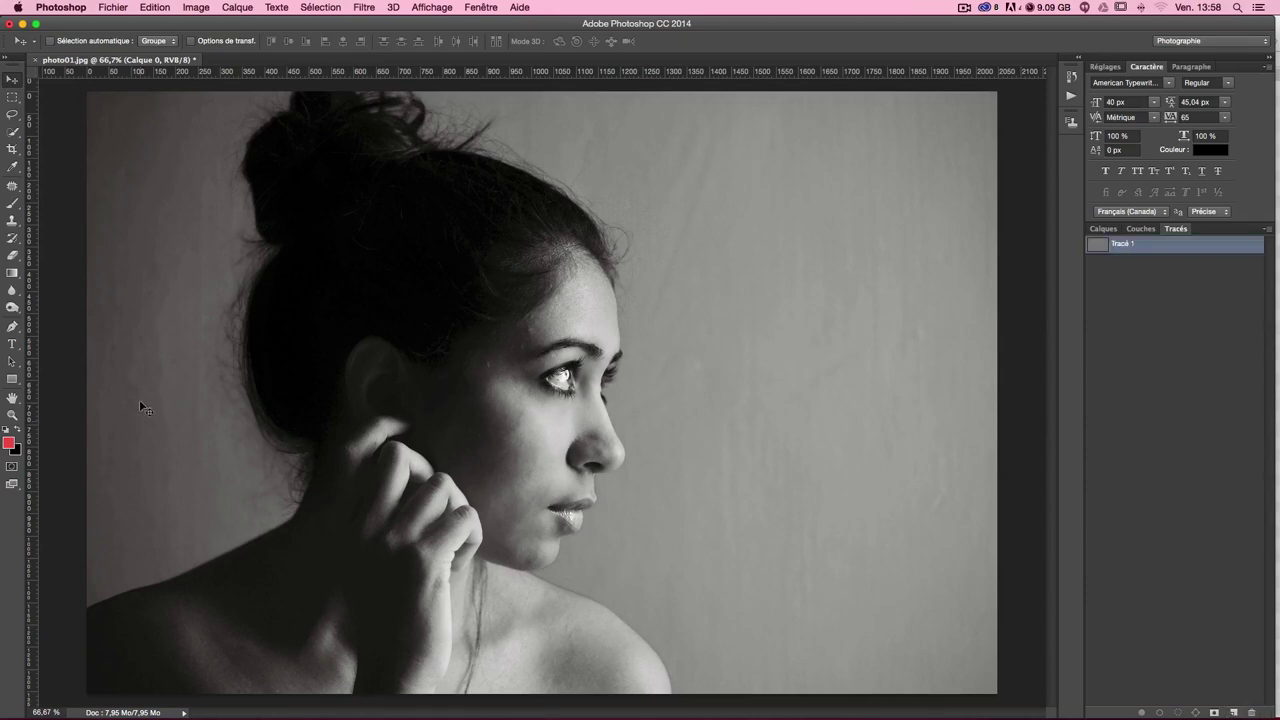
{"action": "left_click", "coordinate": [14, 326]}
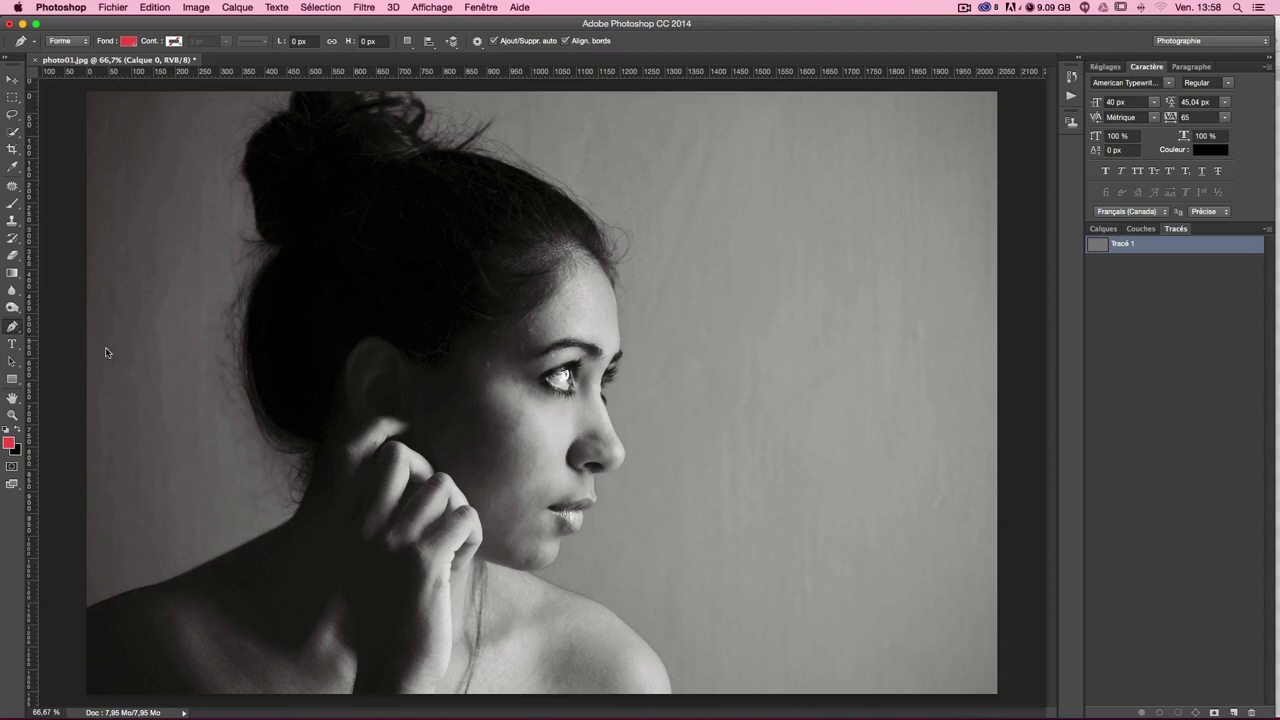
{"action": "key", "text": "super+plus"}
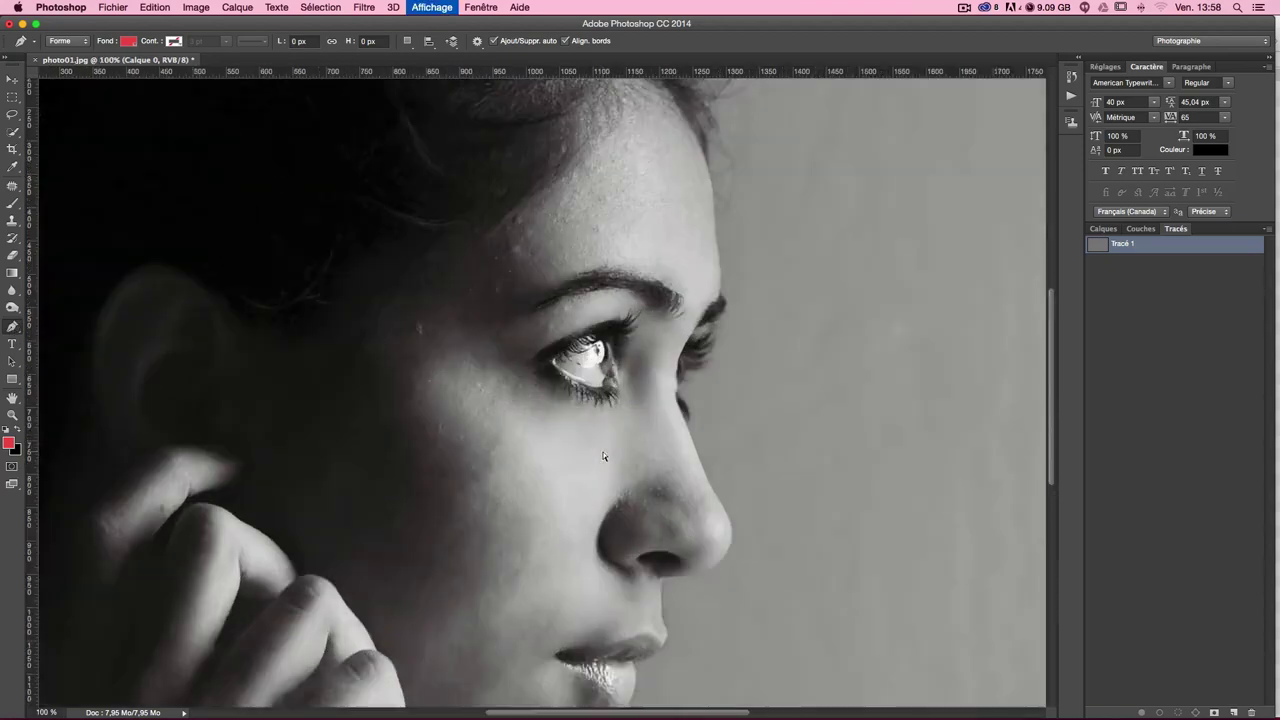
{"action": "key", "text": "super+plus"}
{"action": "key", "text": "super+plus"}
{"action": "mouse_move", "coordinate": [453, 514]}
{"action": "left_mouse_down"}
{"action": "mouse_move", "coordinate": [1109, 346]}
{"action": "mouse_move", "coordinate": [863, 286]}
{"action": "left_mouse_up"}
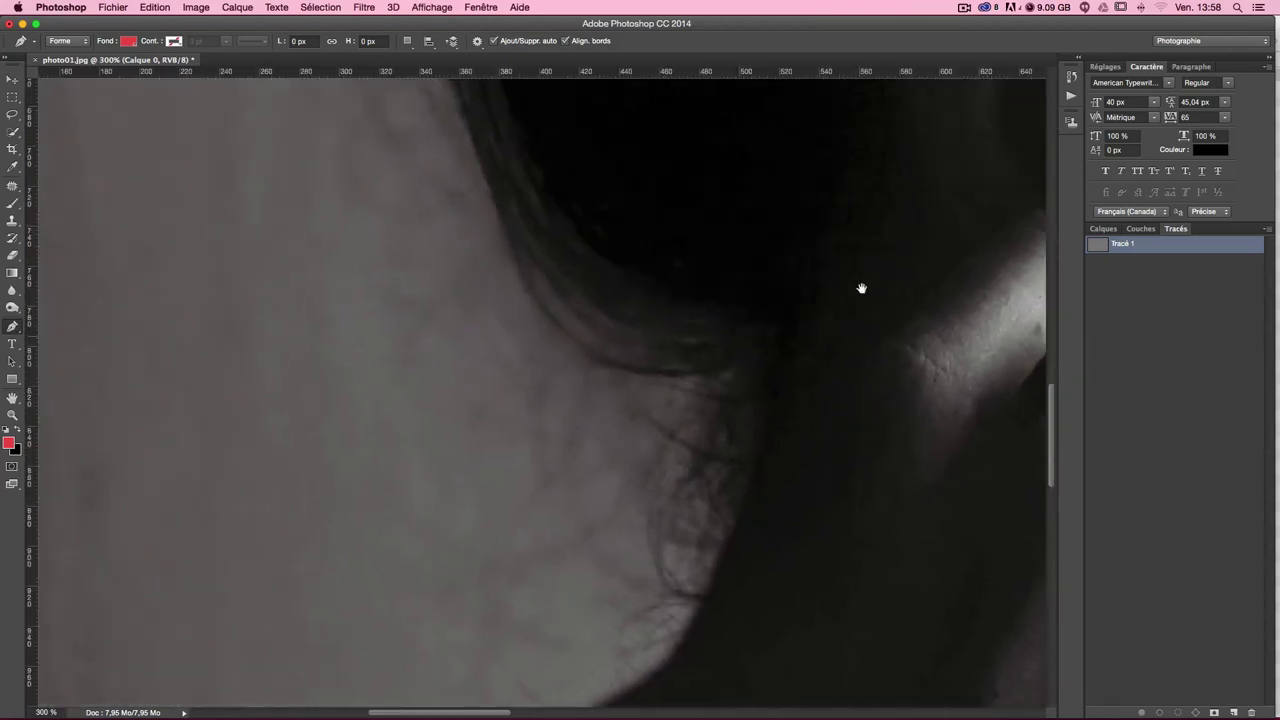
{"action": "key", "text": "super+r"}
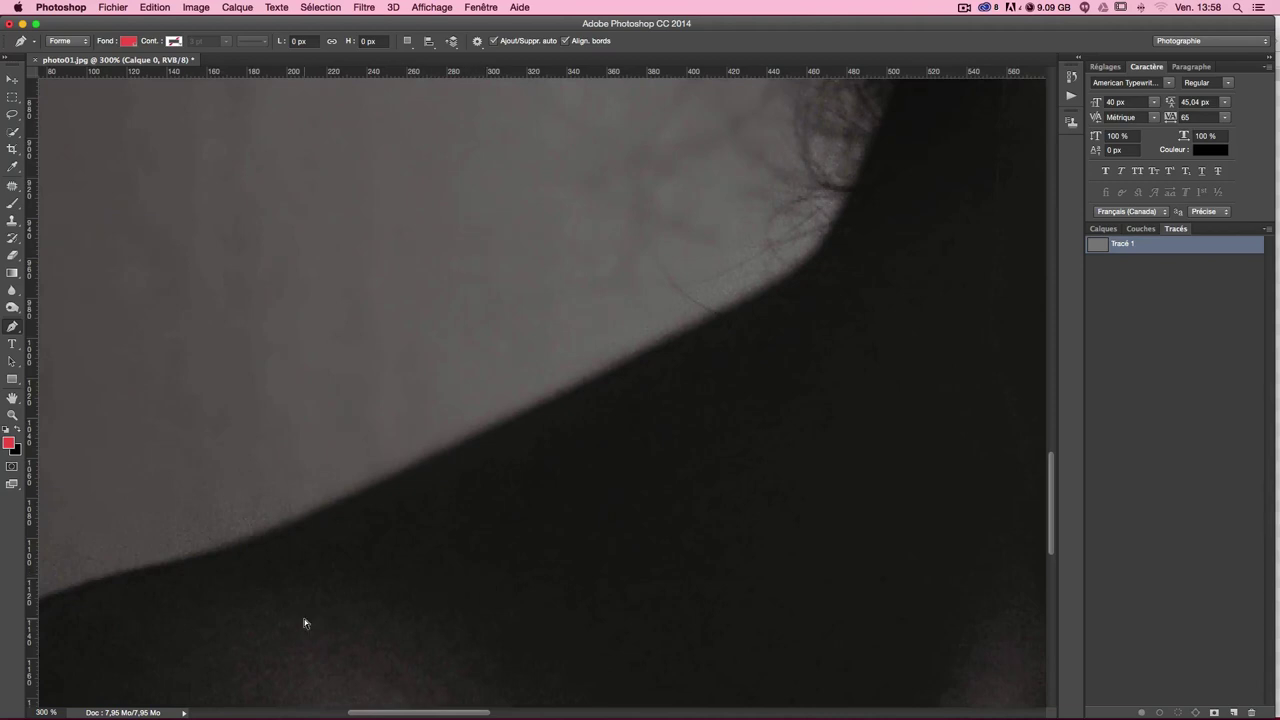
{"action": "mouse_move", "coordinate": [217, 637]}
{"action": "left_mouse_down"}
{"action": "mouse_move", "coordinate": [351, 591]}
{"action": "mouse_move", "coordinate": [720, 391]}
{"action": "mouse_move", "coordinate": [323, 388]}
{"action": "mouse_move", "coordinate": [329, 277]}
{"action": "mouse_move", "coordinate": [494, 203]}
{"action": "mouse_move", "coordinate": [449, 283]}
{"action": "mouse_move", "coordinate": [343, 303]}
{"action": "mouse_move", "coordinate": [440, 320]}
{"action": "mouse_move", "coordinate": [427, 345]}
{"action": "left_mouse_up"}
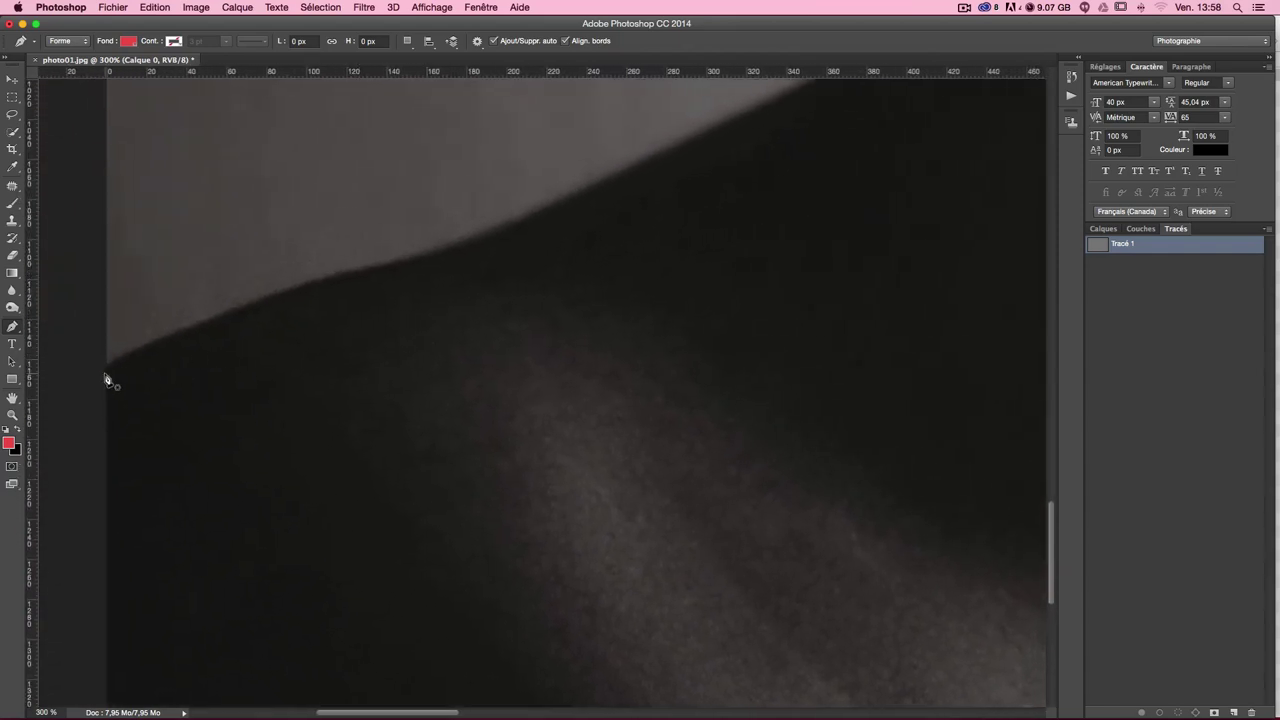
{"action": "left_click", "coordinate": [104, 371]}
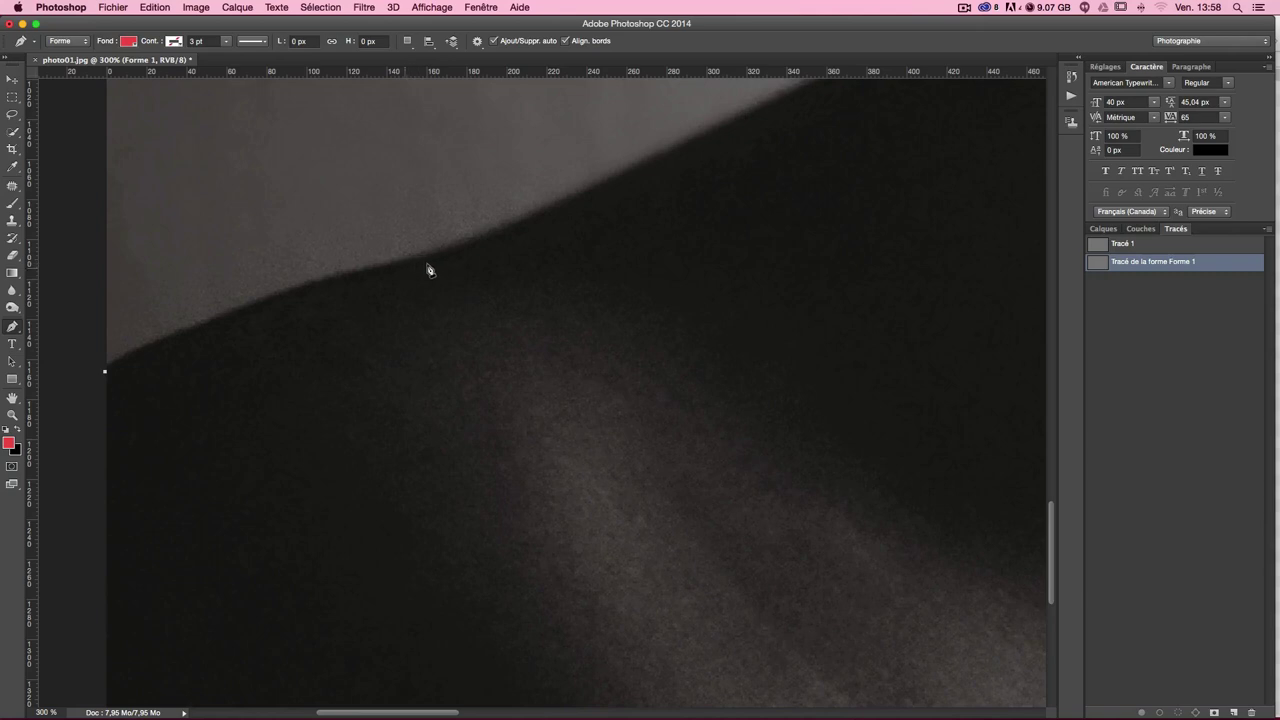
{"action": "left_click_drag", "start_coordinate": [407, 269], "coordinate": [541, 248]}
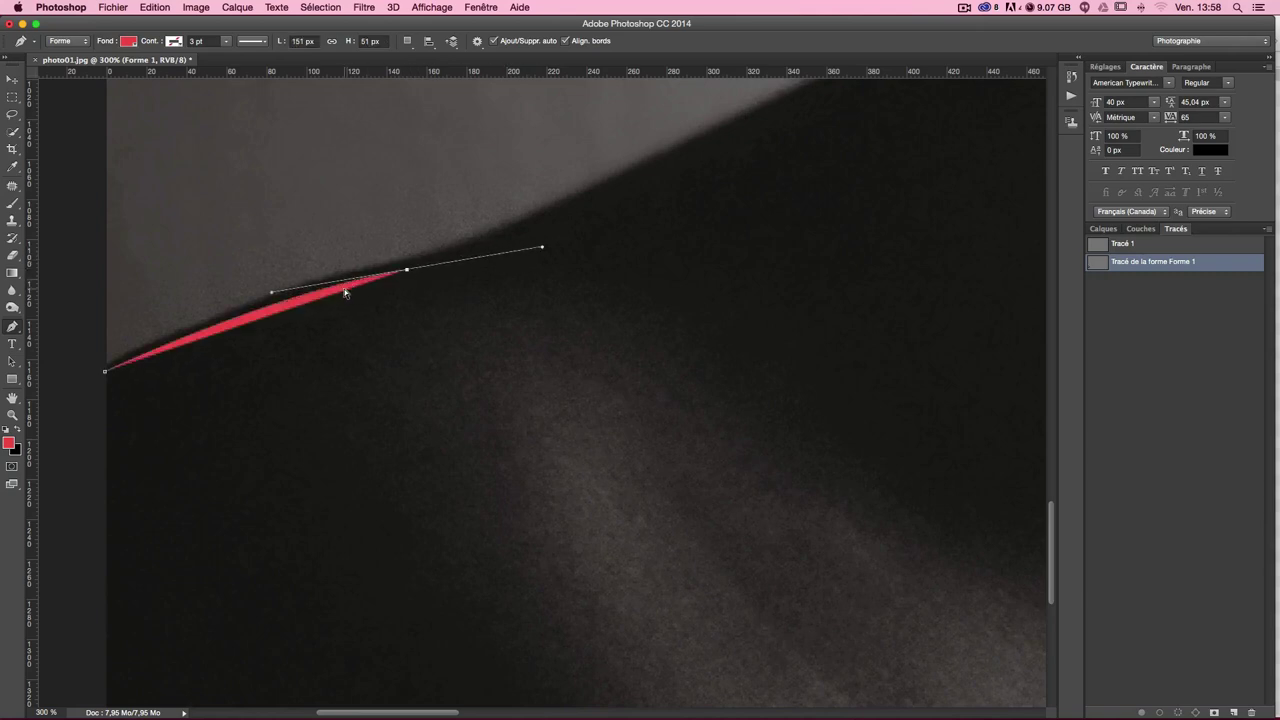
{"action": "key", "text": "super+alt+z"}
{"action": "key", "text": "super+alt+z"}
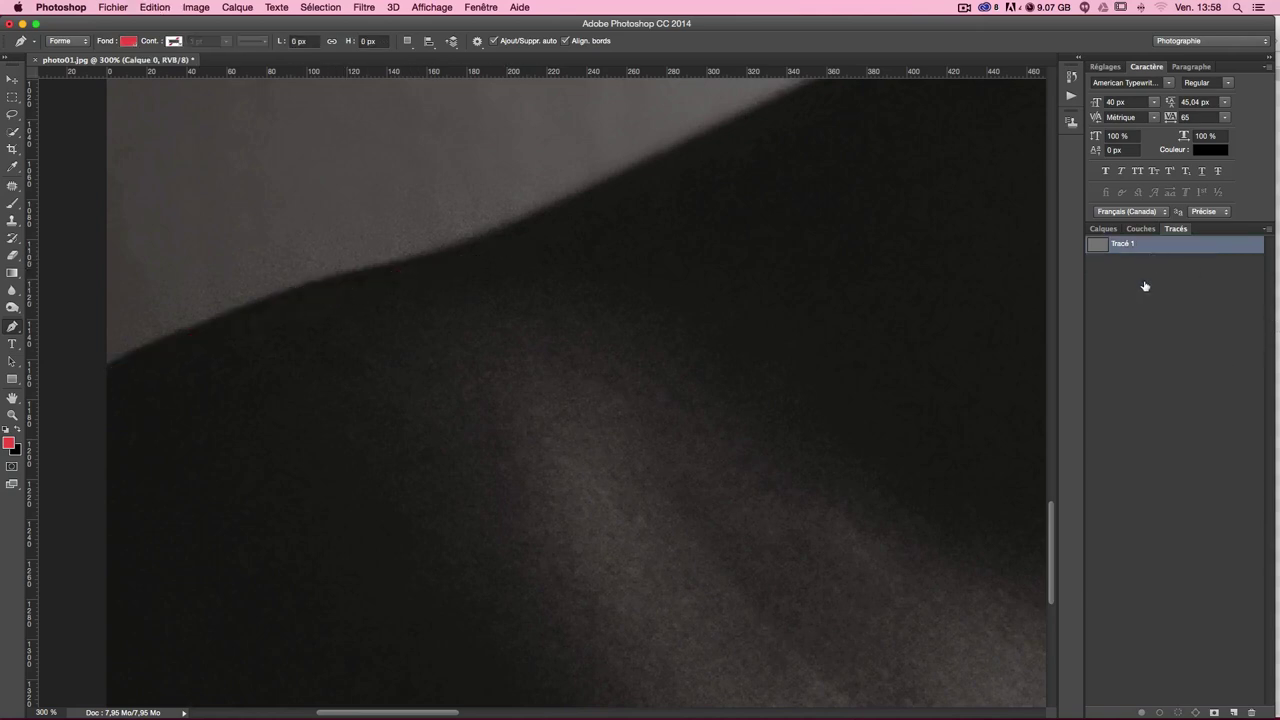
{"action": "left_click", "coordinate": [1145, 287]}
Reselect Tracé 1 and set the Pen tool to draw plain paths.
{"action": "left_click", "coordinate": [1134, 248]}
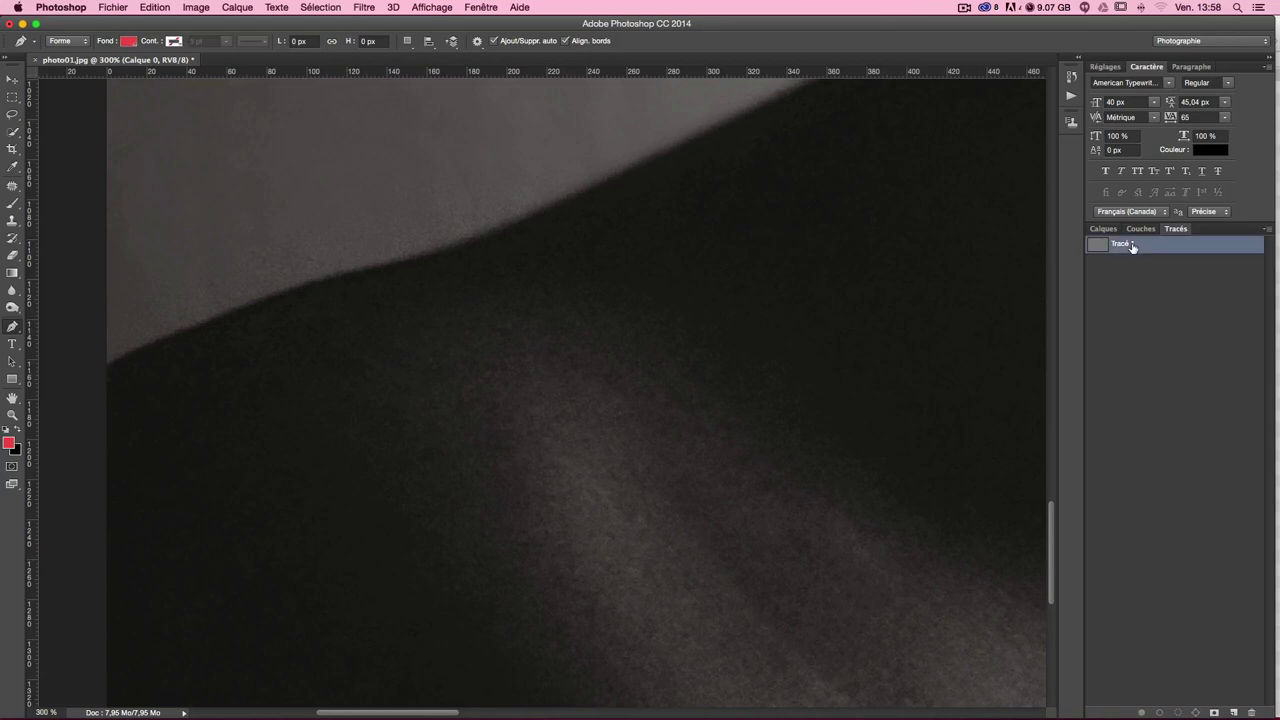
{"action": "left_click", "coordinate": [11, 469]}
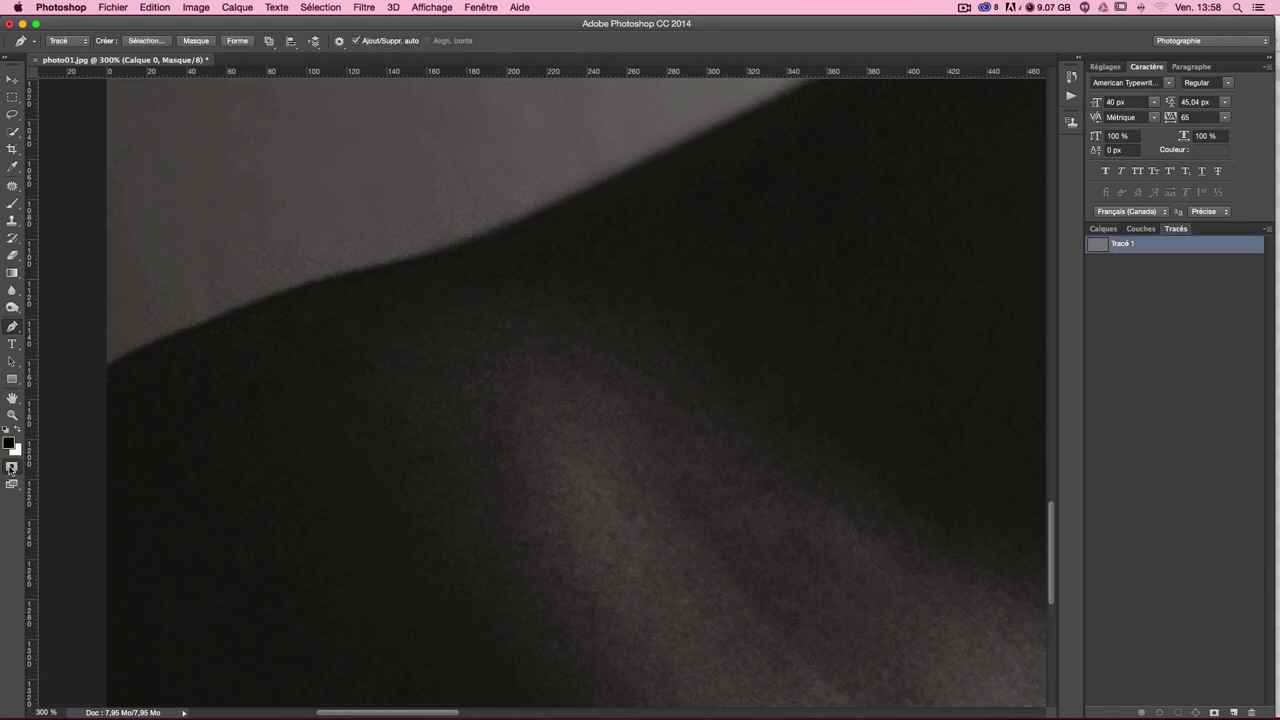
{"action": "left_click", "coordinate": [1114, 324]}
{"action": "left_click", "coordinate": [1116, 250]}
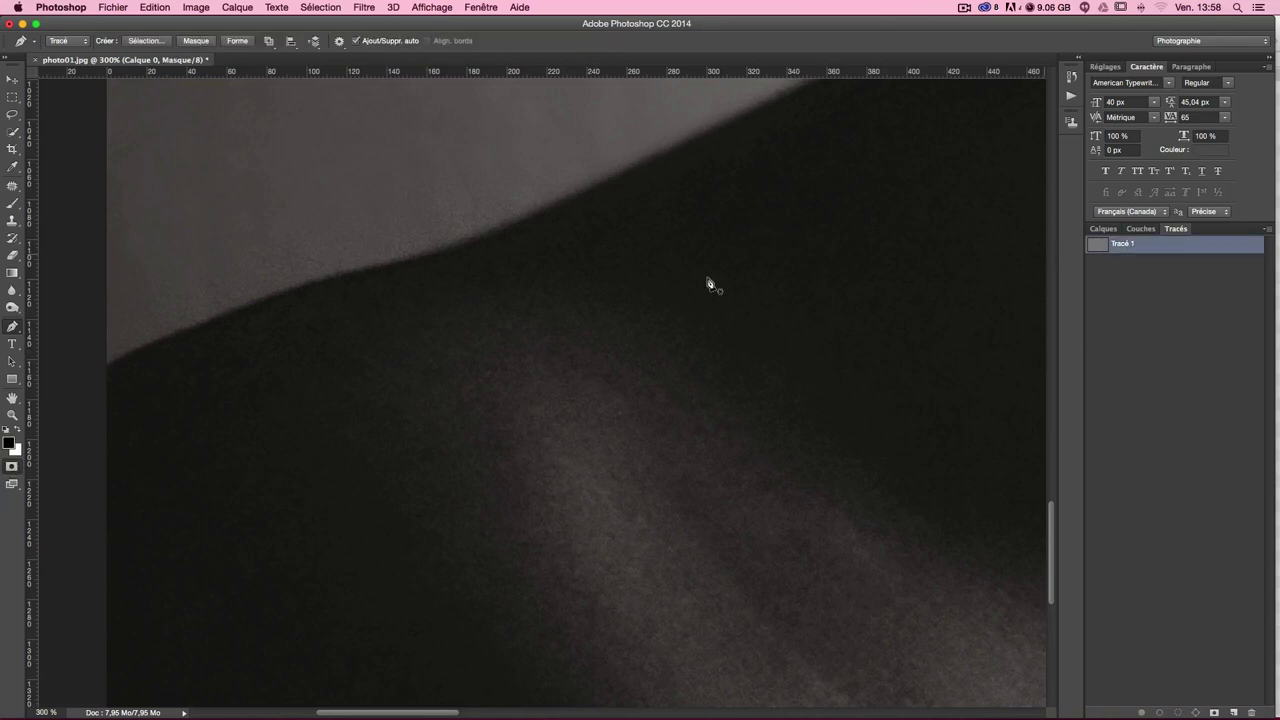
Start the path at the shoulder's left end and trace up the shoulder edge.
{"action": "left_click", "coordinate": [107, 369]}
{"action": "left_click", "coordinate": [357, 275]}
{"action": "left_click", "coordinate": [252, 301]}
{"action": "left_click", "coordinate": [460, 250]}
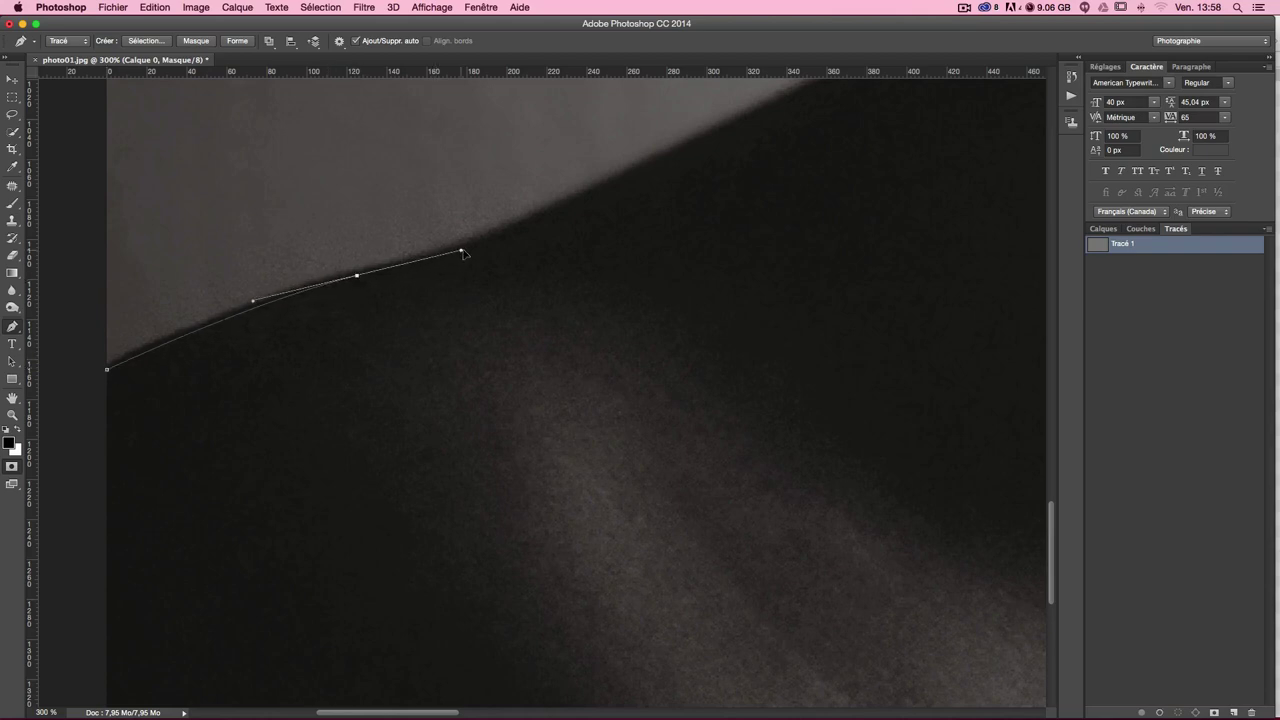
{"action": "scroll", "coordinate": [592, 335], "scroll_direction": "up", "scroll_amount": 3}
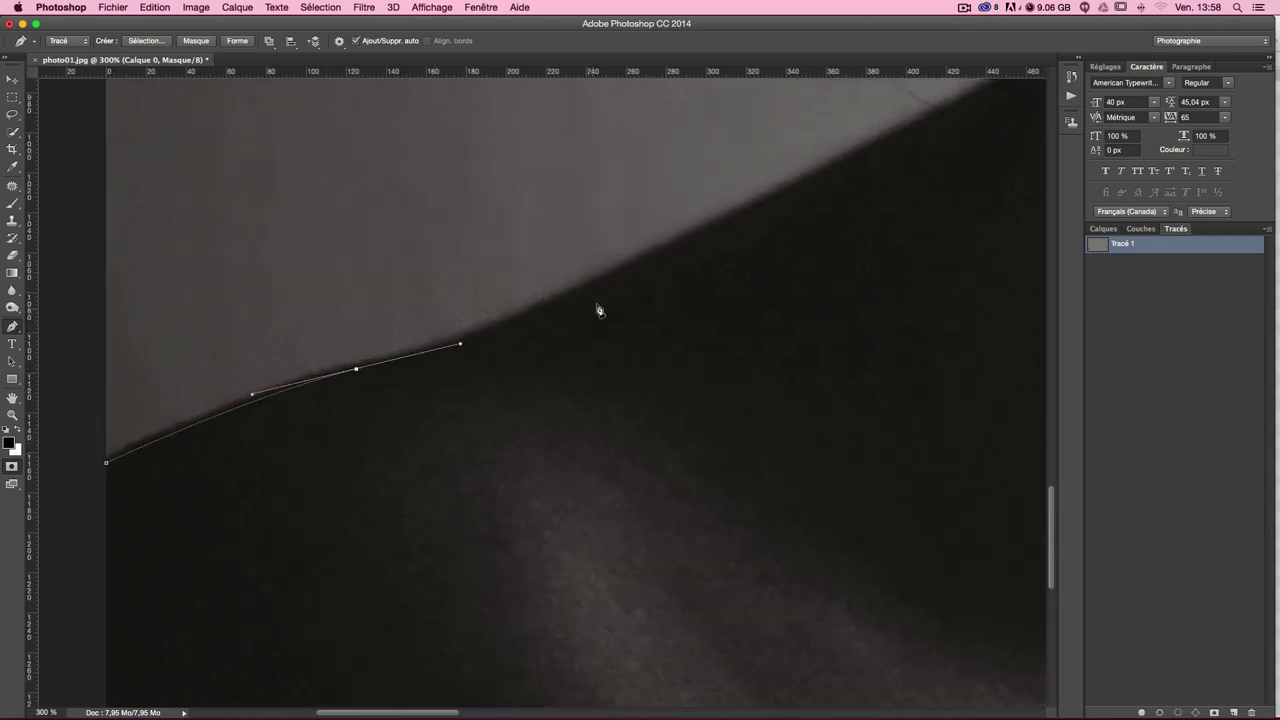
{"action": "left_click", "coordinate": [631, 271]}
{"action": "key", "text": "ctrl+z"}
{"action": "left_click", "coordinate": [594, 289]}
{"action": "left_click", "coordinate": [494, 332]}
{"action": "left_click", "coordinate": [697, 246]}
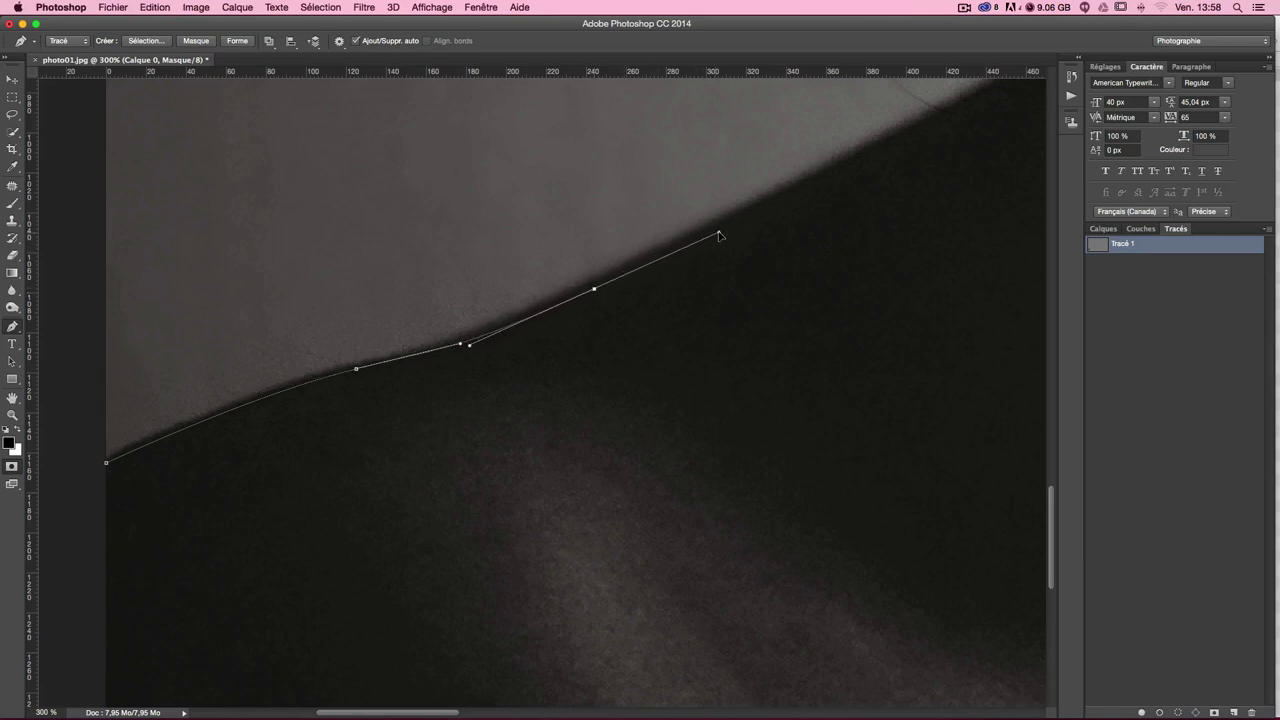
Continue anchors up to where shoulder meets hair, curving along the neck.
{"action": "left_click_drag", "start_coordinate": [877, 251], "coordinate": [528, 370]}
{"action": "key", "text": "ctrl+r"}
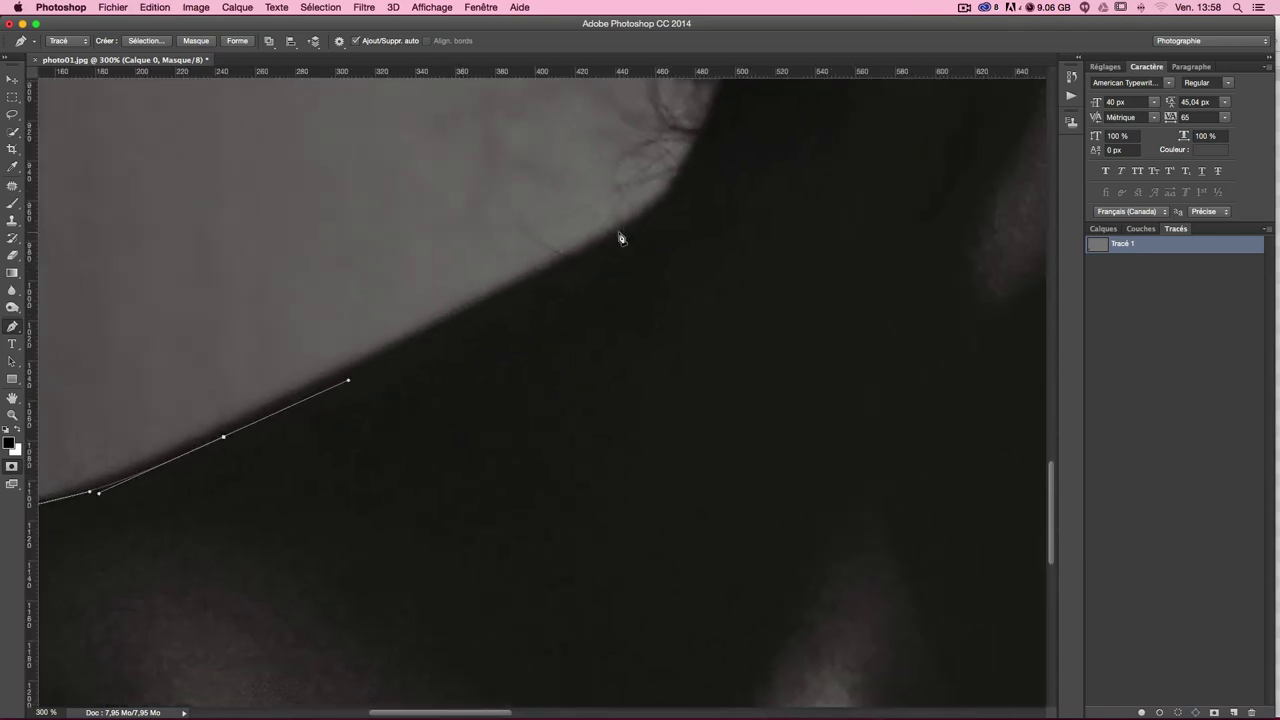
{"action": "left_click", "coordinate": [625, 234]}
{"action": "scroll", "coordinate": [534, 517], "scroll_direction": "up", "scroll_amount": 3}
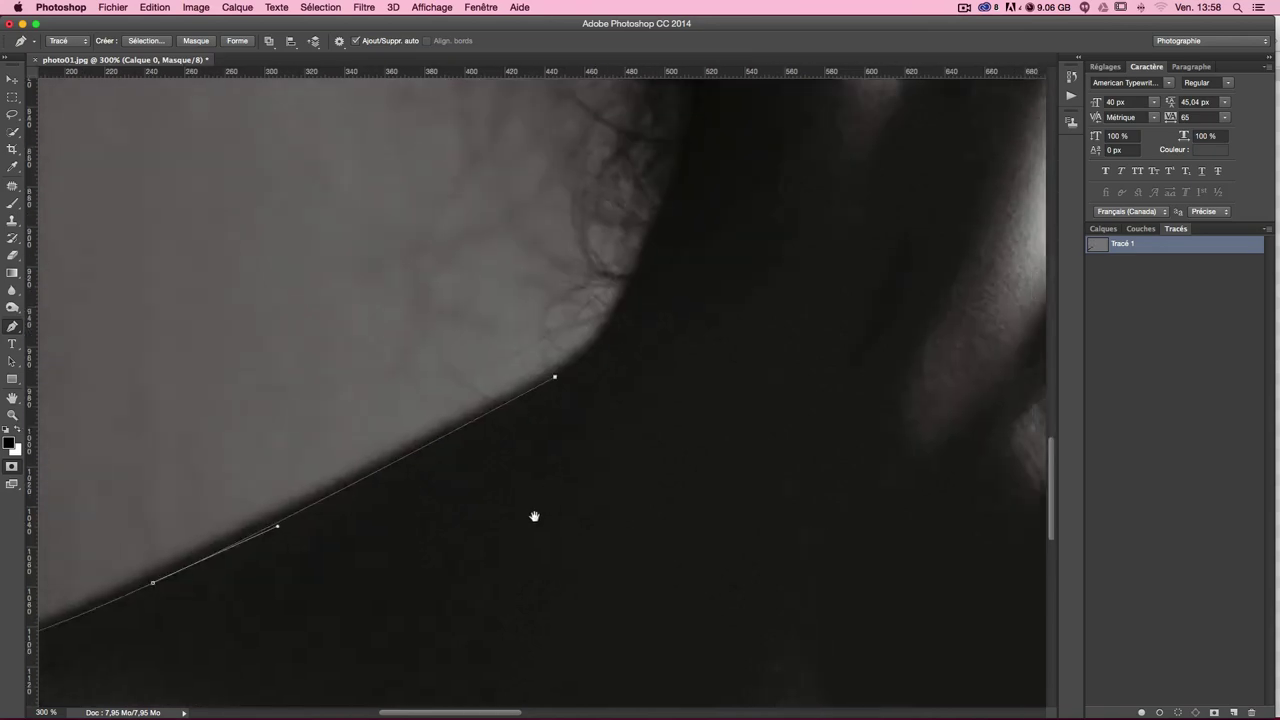
{"action": "scroll", "coordinate": [532, 517], "scroll_direction": "up", "scroll_amount": 3}
{"action": "scroll", "coordinate": [532, 517], "scroll_direction": "right", "scroll_amount": 2}
{"action": "left_click", "coordinate": [475, 531]}
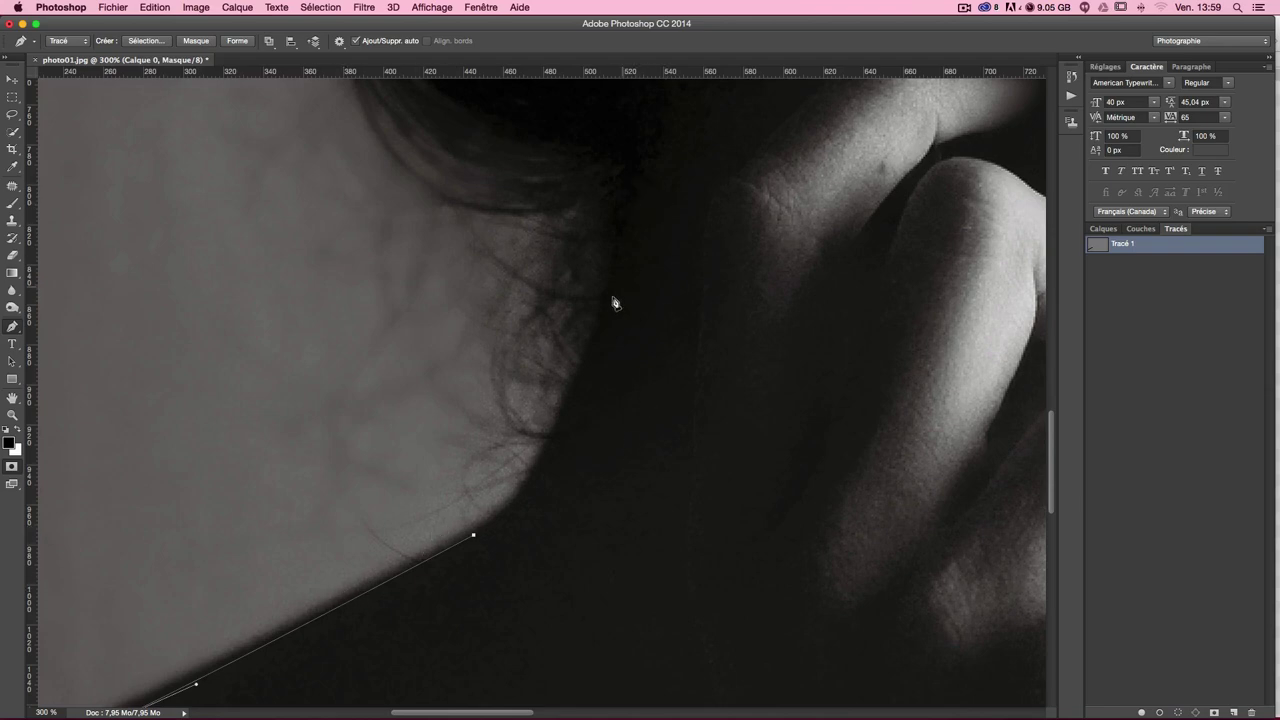
{"action": "left_click_drag", "start_coordinate": [605, 297], "coordinate": [660, 95]}
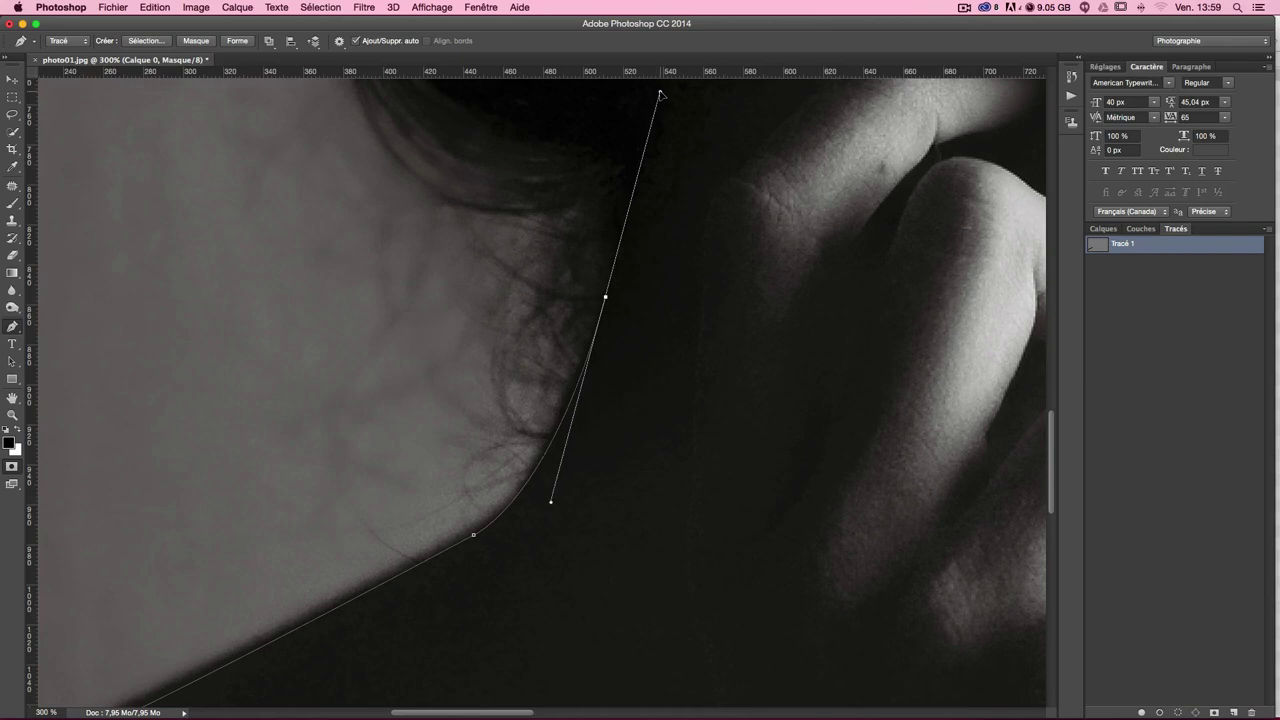
Add corner and curved anchors up the hair edge behind the neck.
{"action": "scroll", "coordinate": [646, 423], "scroll_direction": "up", "scroll_amount": 1}
{"action": "scroll", "coordinate": [646, 423], "scroll_direction": "up", "scroll_amount": 2}
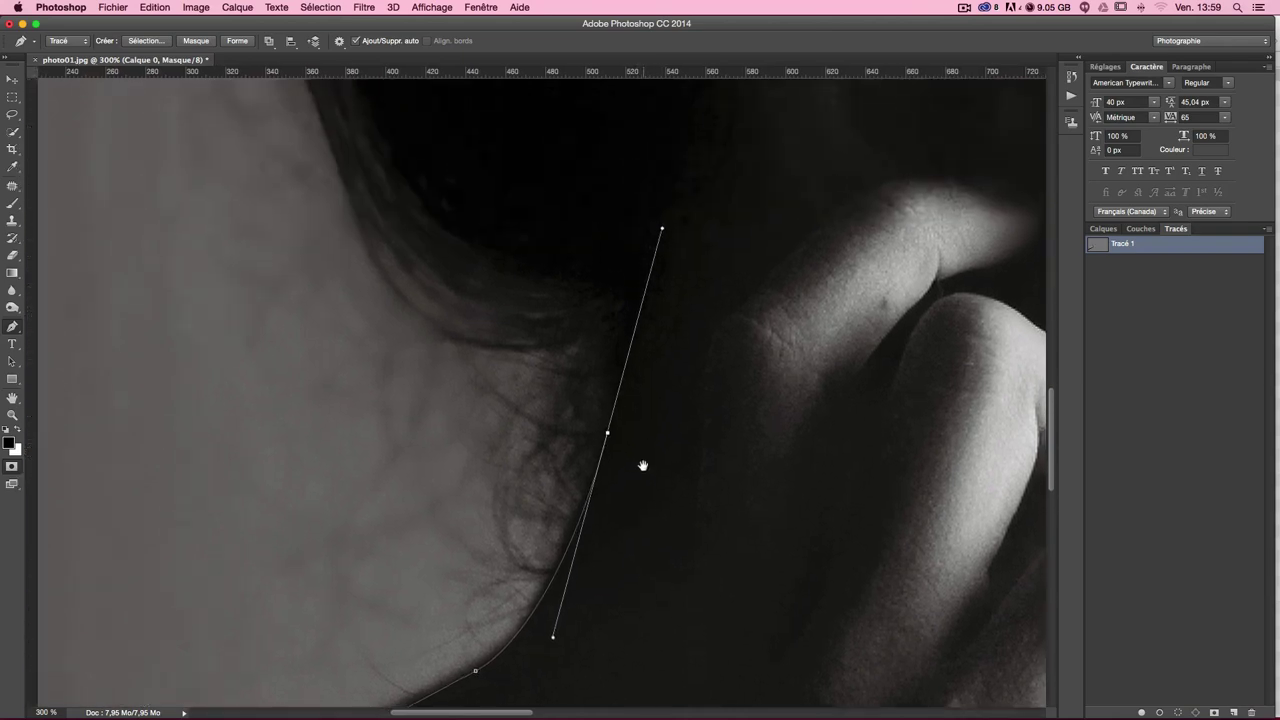
{"action": "scroll", "coordinate": [640, 440], "scroll_direction": "up", "scroll_amount": 2}
{"action": "left_click", "coordinate": [606, 511], "text": "alt"}
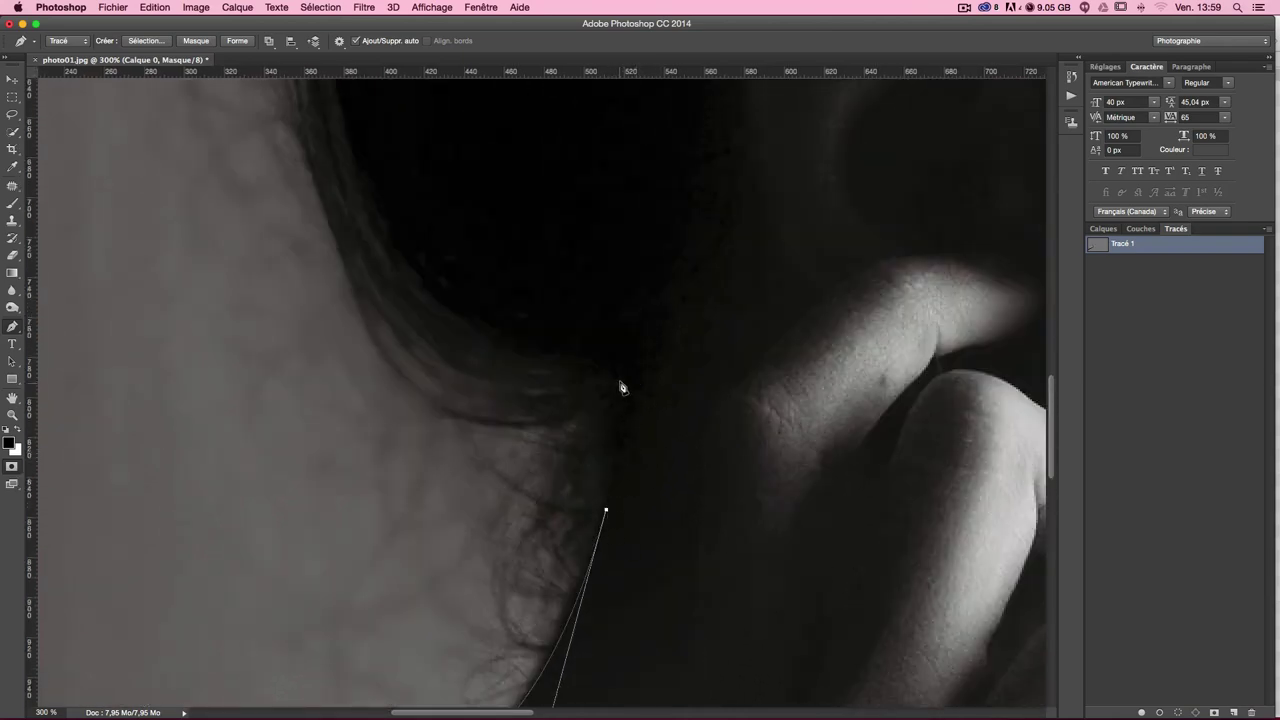
{"action": "mouse_move", "coordinate": [624, 397]}
{"action": "left_mouse_down"}
{"action": "mouse_move", "coordinate": [619, 335]}
{"action": "mouse_move", "coordinate": [674, 657]}
{"action": "left_mouse_up"}
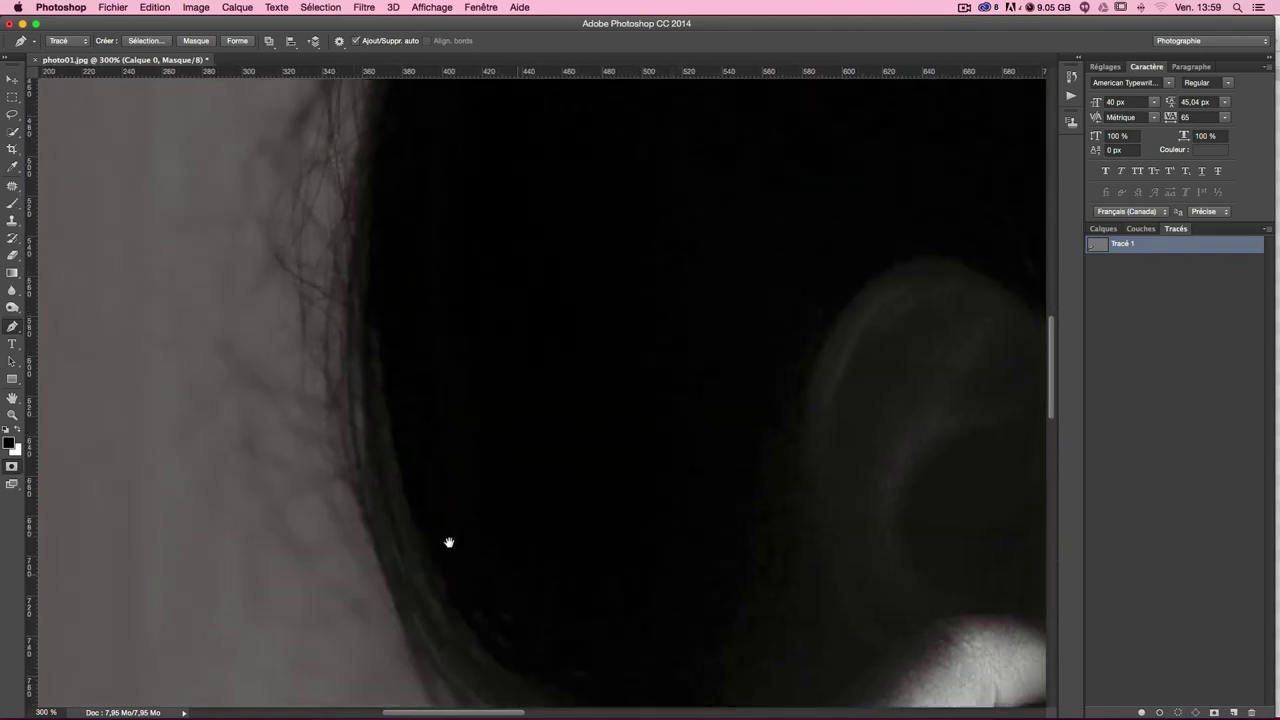
{"action": "mouse_move", "coordinate": [368, 406]}
{"action": "left_mouse_down"}
{"action": "mouse_move", "coordinate": [368, 214]}
{"action": "mouse_move", "coordinate": [348, 92]}
{"action": "left_mouse_up"}
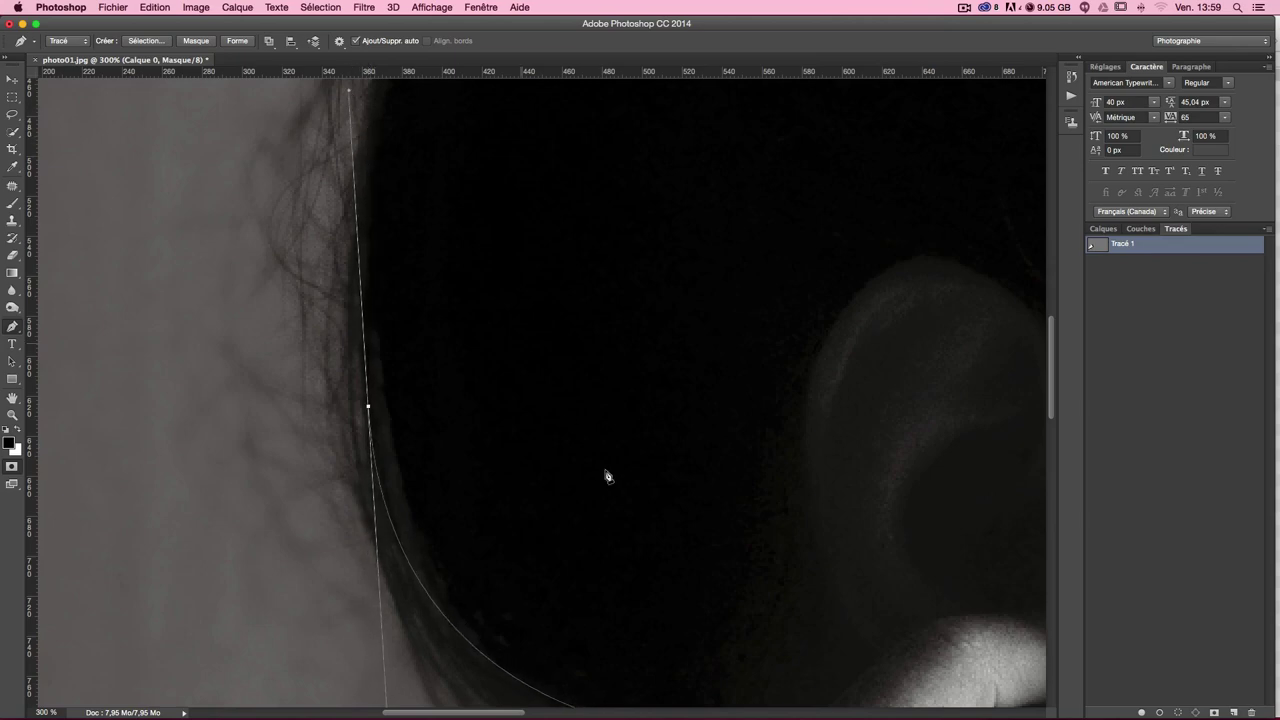
{"action": "scroll", "coordinate": [608, 476], "scroll_direction": "down", "scroll_amount": 3}
{"action": "scroll", "coordinate": [610, 480], "scroll_direction": "up", "scroll_amount": 5}
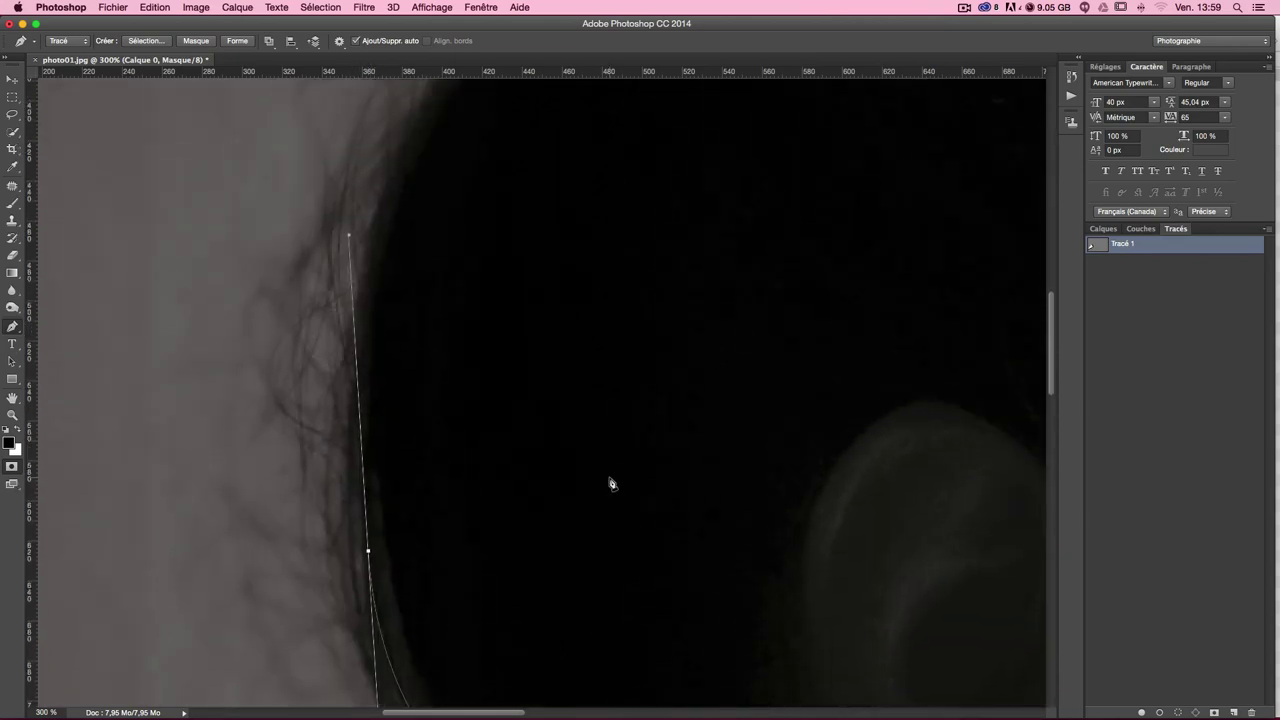
{"action": "key", "text": "super+minus"}
Trace past the jutting hair with a curved anchor turned into a sharp corner.
{"action": "left_click_drag", "start_coordinate": [557, 366], "coordinate": [487, 576]}
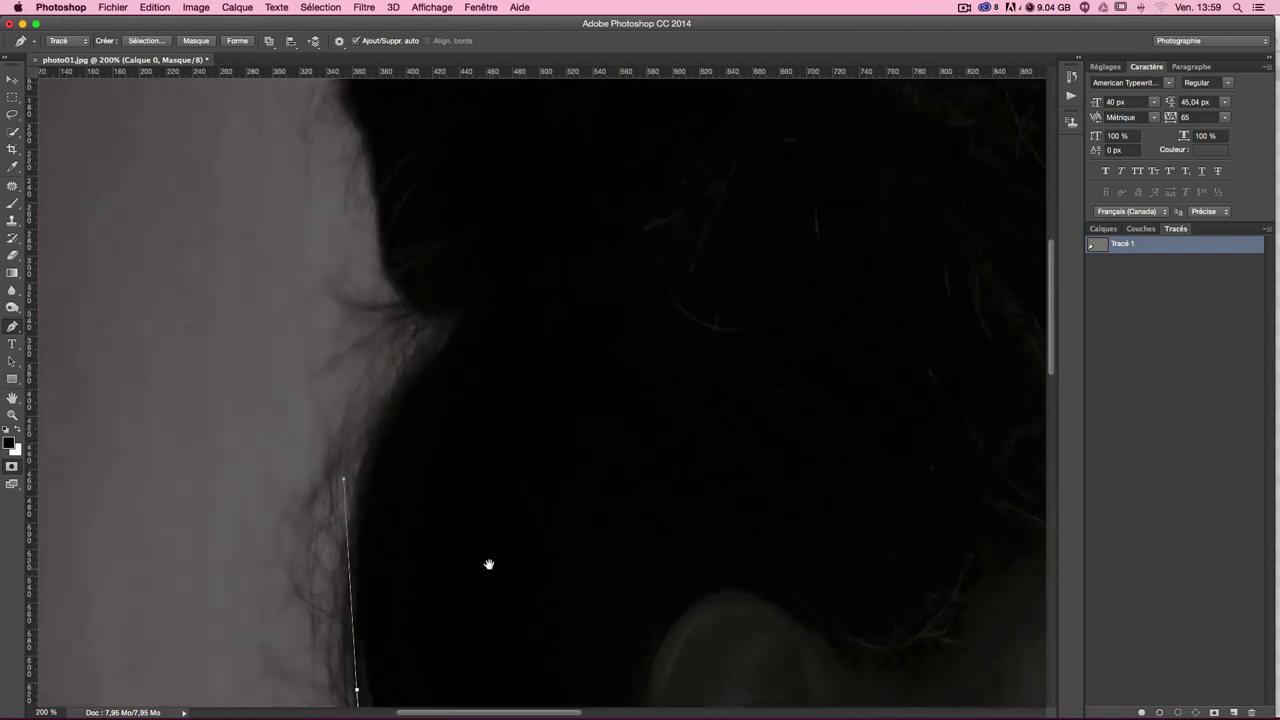
{"action": "left_click_drag", "start_coordinate": [462, 330], "coordinate": [561, 236]}
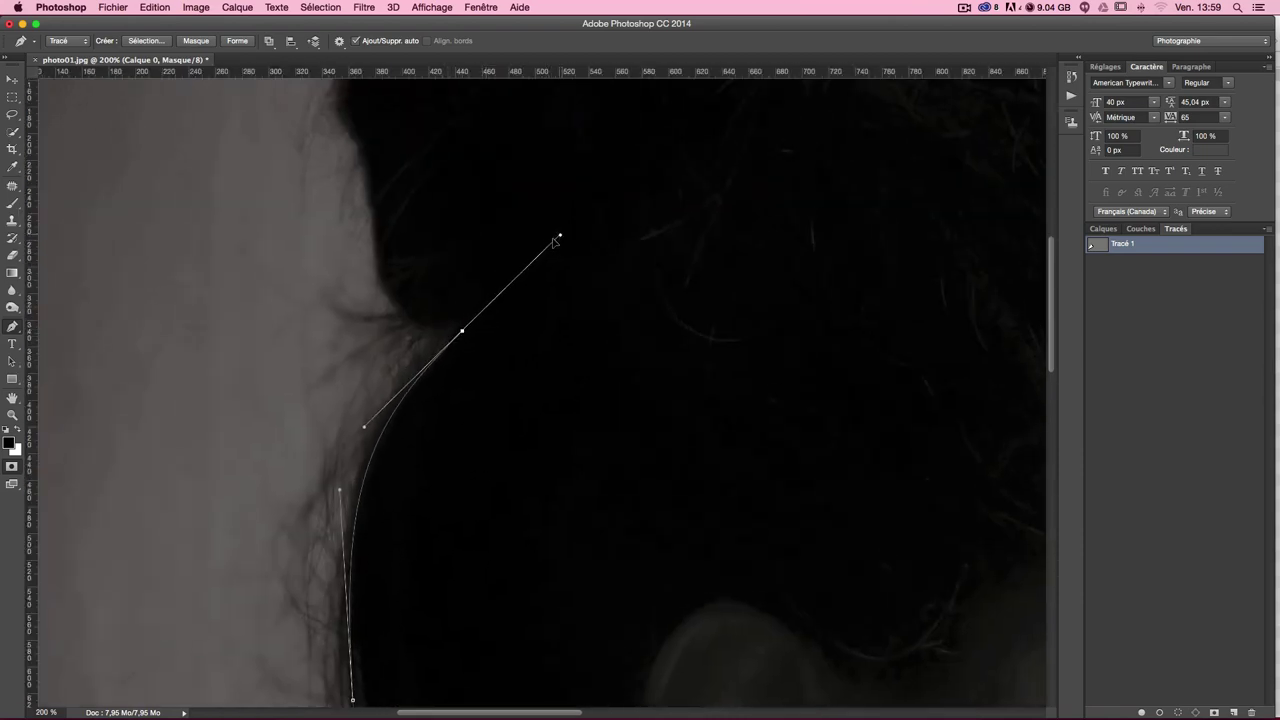
{"action": "left_click", "coordinate": [458, 332], "text": "alt"}
{"action": "left_click_drag", "start_coordinate": [393, 291], "coordinate": [369, 242]}
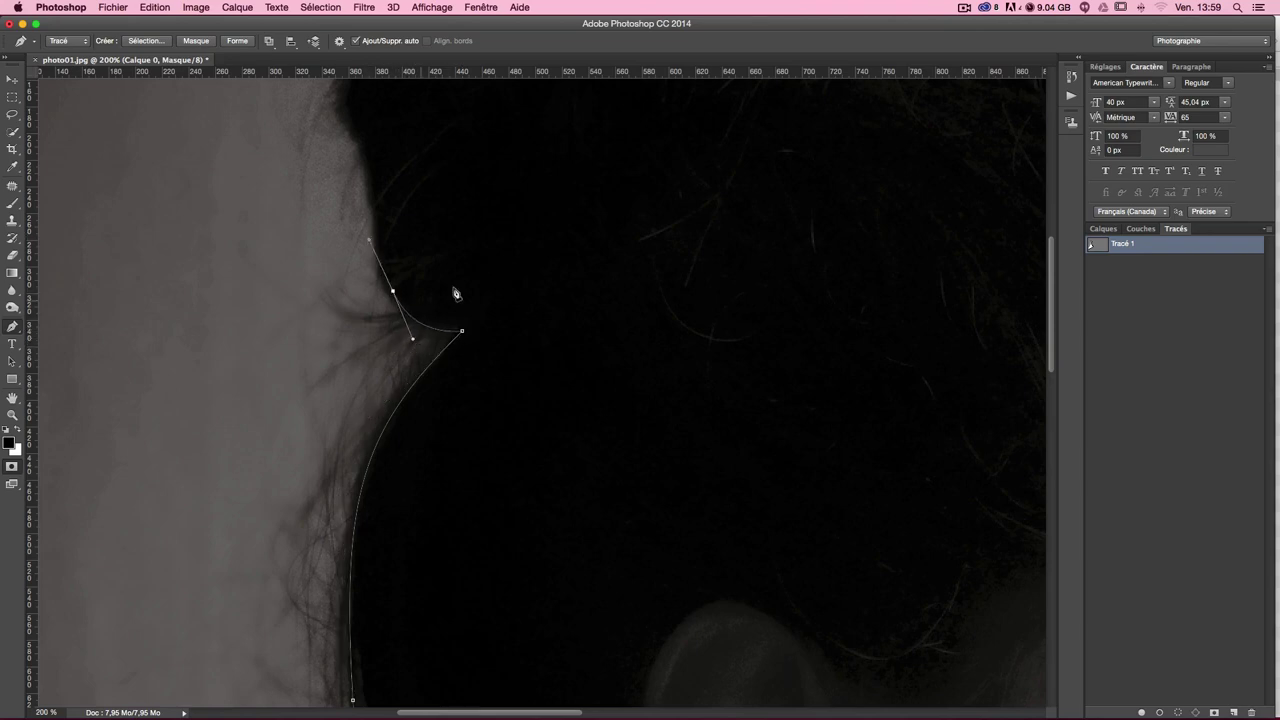
{"action": "scroll", "coordinate": [455, 293], "scroll_direction": "up", "scroll_amount": 5}
{"action": "scroll", "coordinate": [455, 293], "scroll_direction": "left", "scroll_amount": 3}
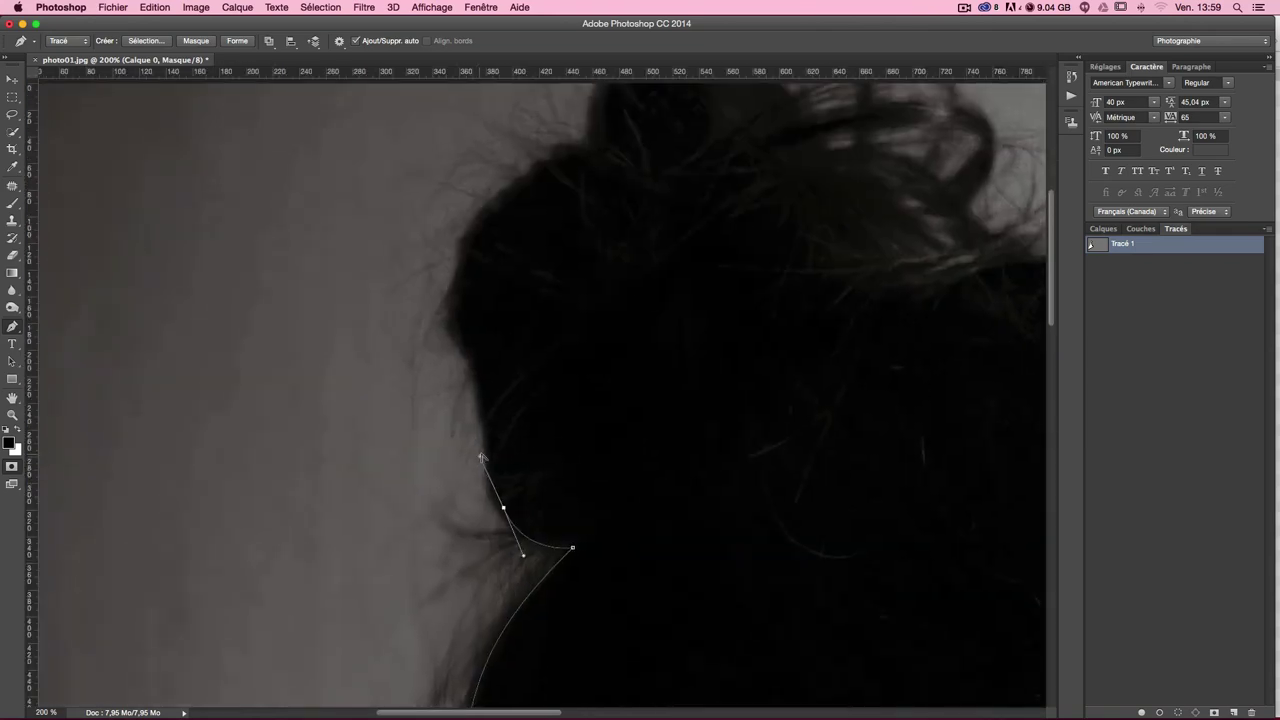
{"action": "mouse_move", "coordinate": [481, 457]}
{"action": "left_mouse_down"}
{"action": "mouse_move", "coordinate": [498, 455]}
{"action": "mouse_move", "coordinate": [485, 449]}
{"action": "left_mouse_up"}
{"action": "left_click", "coordinate": [503, 507], "text": "alt"}
Add corner-adjusted anchors higher up the hair to the back of the bun.
{"action": "left_click_drag", "start_coordinate": [476, 371], "coordinate": [464, 298]}
{"action": "key", "text": "ctrl+z"}
{"action": "left_click_drag", "start_coordinate": [486, 428], "coordinate": [483, 353]}
{"action": "left_click", "coordinate": [486, 428], "text": "alt"}
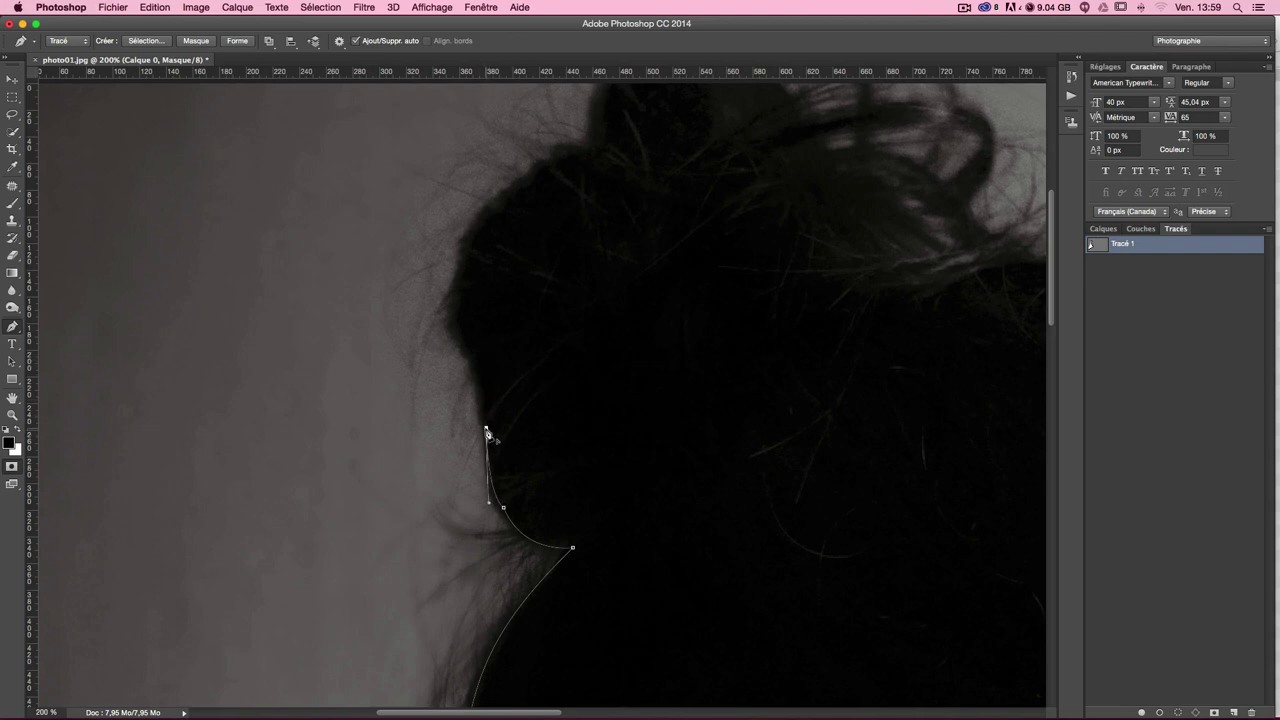
{"action": "left_click_drag", "start_coordinate": [473, 360], "coordinate": [473, 338]}
{"action": "left_click", "coordinate": [473, 360], "text": "alt"}
{"action": "left_click_drag", "start_coordinate": [458, 288], "coordinate": [470, 245]}
{"action": "left_click", "coordinate": [458, 288], "text": "alt"}
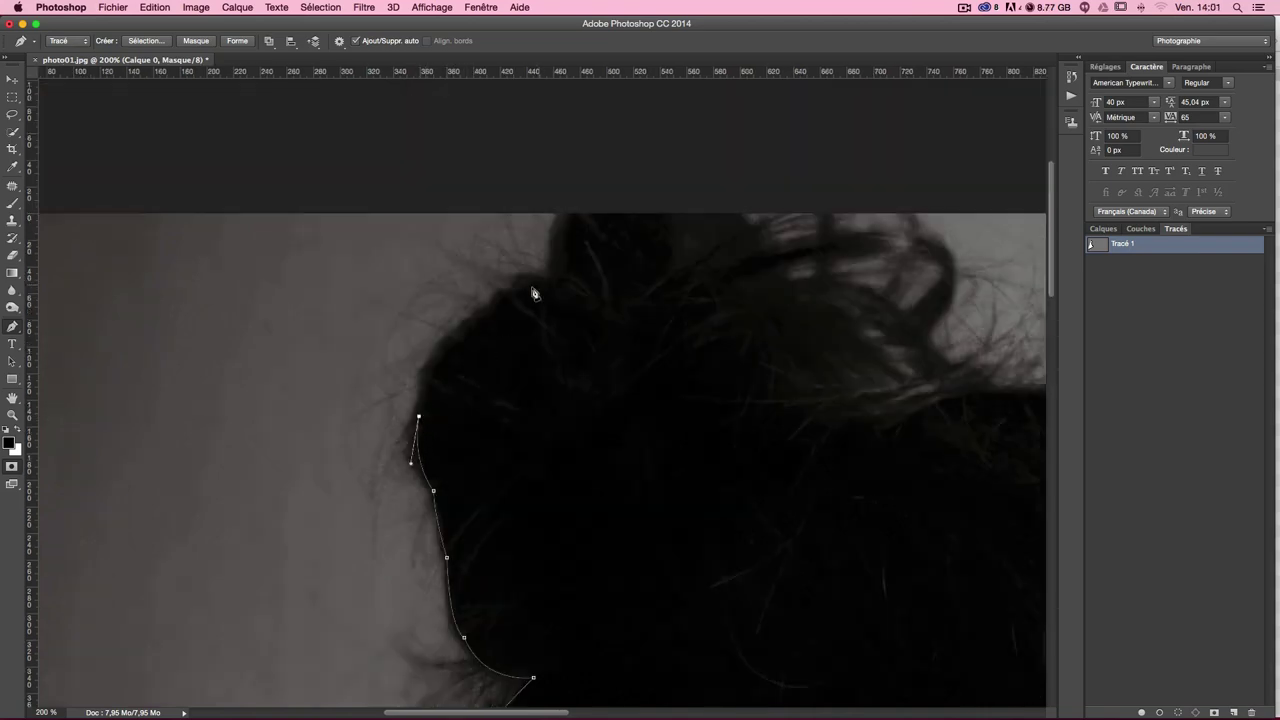
Curve the path over the hair bun and across the crown.
{"action": "left_click_drag", "start_coordinate": [546, 285], "coordinate": [666, 256]}
{"action": "left_click", "coordinate": [546, 285], "text": "alt"}
{"action": "left_click_drag", "start_coordinate": [585, 206], "coordinate": [626, 185]}
{"action": "left_click", "coordinate": [736, 208]}
{"action": "left_click_drag", "start_coordinate": [787, 285], "coordinate": [787, 302]}
{"action": "left_click_drag", "start_coordinate": [880, 431], "coordinate": [500, 326]}
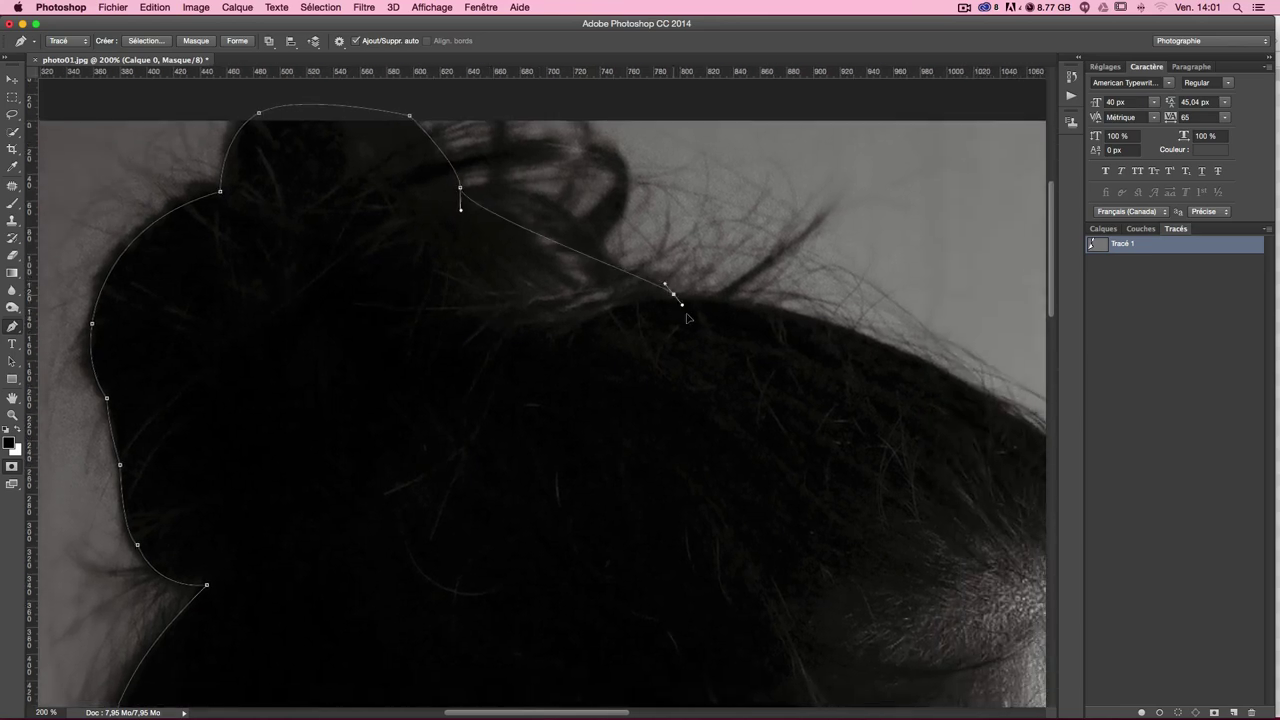
{"action": "left_click_drag", "start_coordinate": [673, 294], "coordinate": [753, 367]}
{"action": "left_click_drag", "start_coordinate": [616, 257], "coordinate": [693, 340]}
{"action": "left_click_drag", "start_coordinate": [609, 251], "coordinate": [603, 258]}
{"action": "left_click_drag", "start_coordinate": [668, 295], "coordinate": [678, 316]}
Curve the path down the front hairline toward the forehead.
{"action": "left_click_drag", "start_coordinate": [814, 409], "coordinate": [409, 322]}
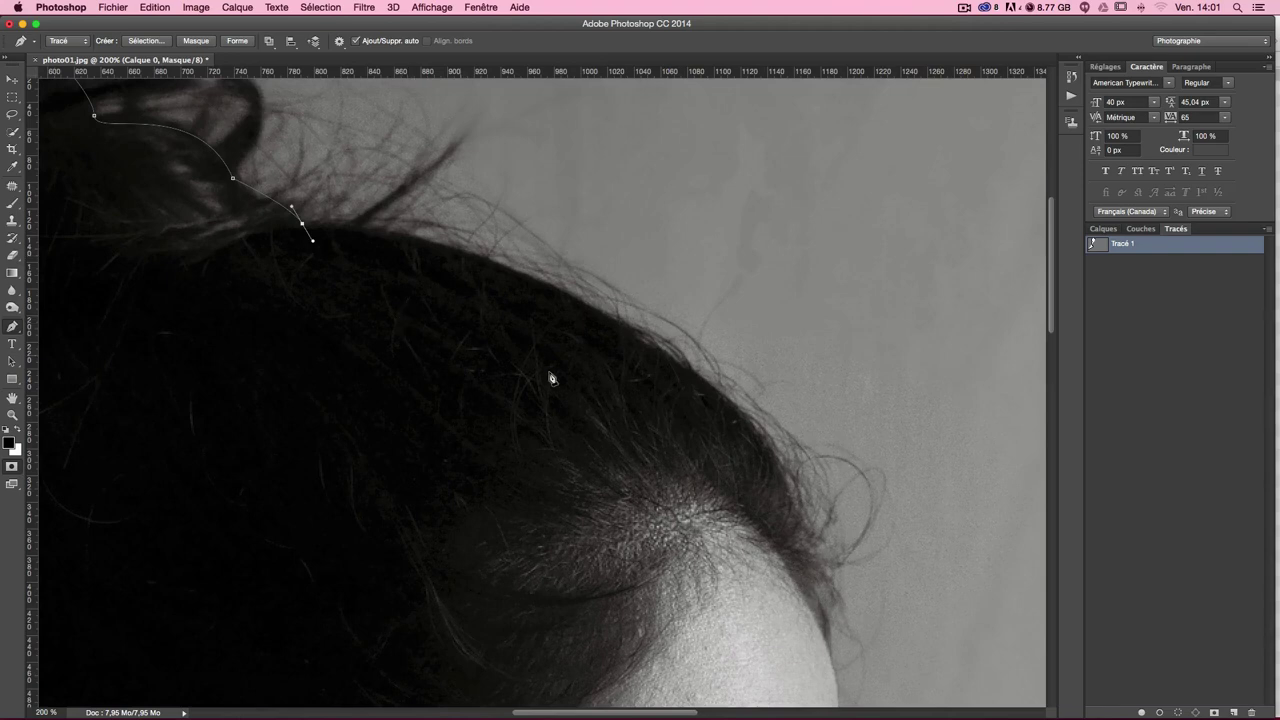
{"action": "key", "text": "super+minus"}
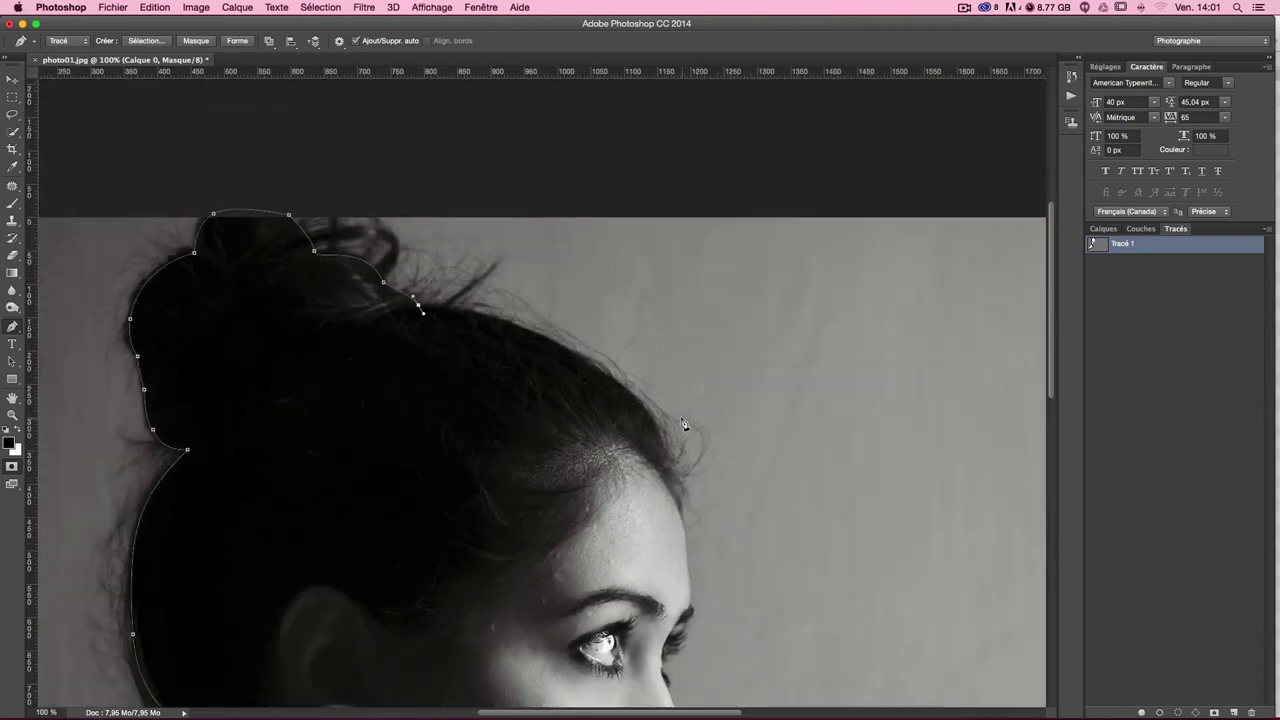
{"action": "left_click_drag", "start_coordinate": [665, 449], "coordinate": [763, 608]}
{"action": "key", "text": "ctrl+z"}
{"action": "left_click_drag", "start_coordinate": [597, 373], "coordinate": [693, 449]}
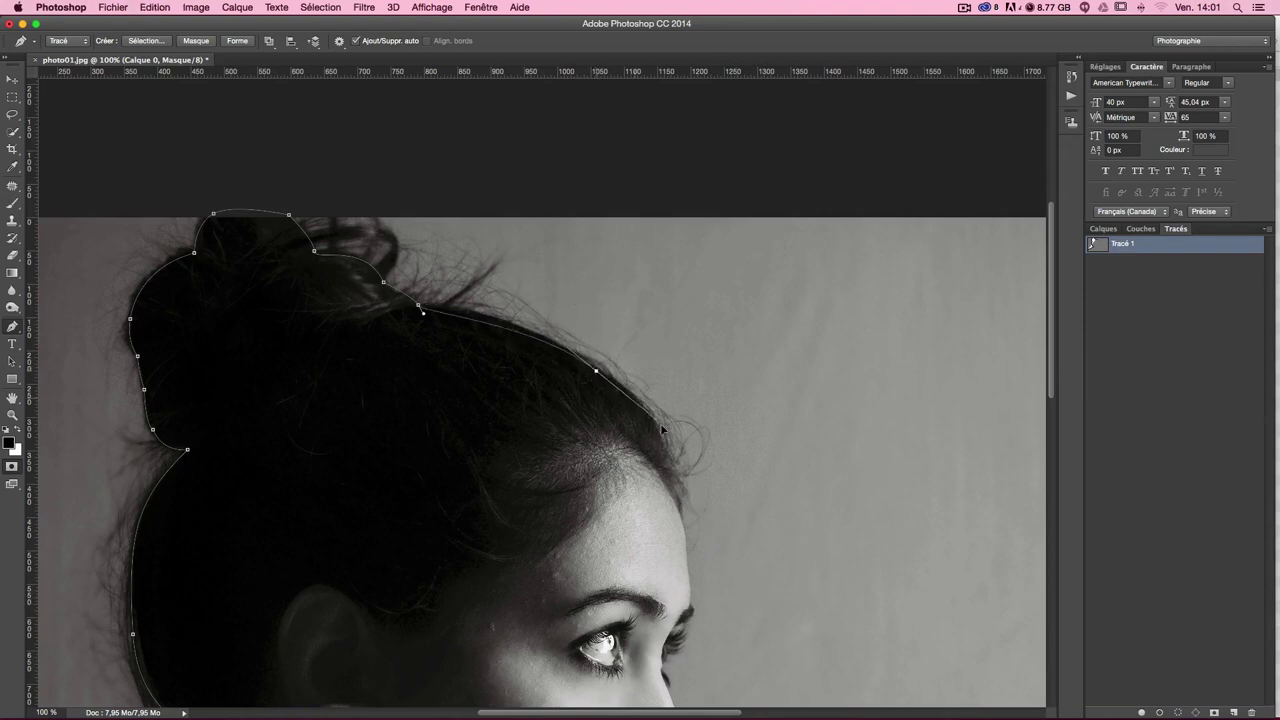
{"action": "left_click", "coordinate": [597, 372], "text": "alt"}
{"action": "left_click_drag", "start_coordinate": [685, 538], "coordinate": [695, 620]}
{"action": "scroll", "coordinate": [695, 618], "scroll_direction": "down", "scroll_amount": 3}
{"action": "scroll", "coordinate": [660, 500], "scroll_direction": "down", "scroll_amount": 3}
{"action": "scroll", "coordinate": [620, 380], "scroll_direction": "down", "scroll_amount": 4}
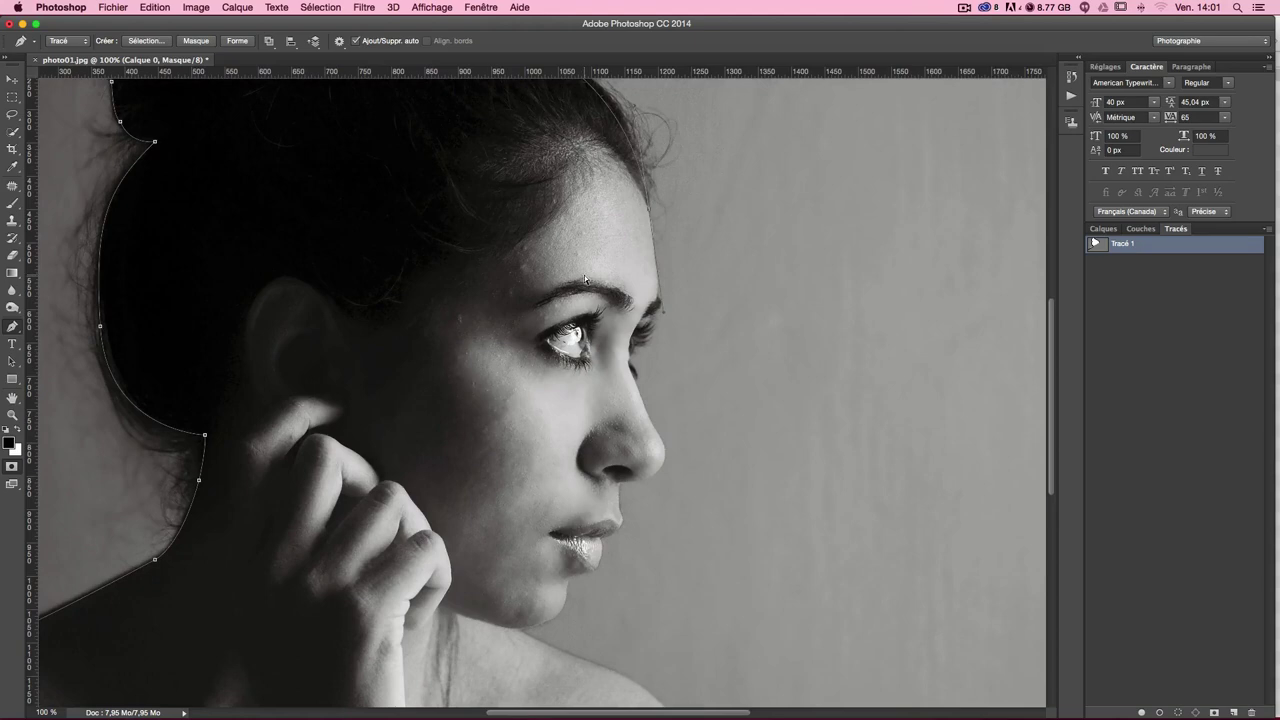
Trace the forehead edge and brow ridge with corner anchors.
{"action": "scroll", "coordinate": [584, 275], "scroll_direction": "up", "scroll_amount": 2}
{"action": "scroll", "coordinate": [584, 275], "scroll_direction": "up", "scroll_amount": 2}
{"action": "scroll", "coordinate": [560, 272], "scroll_direction": "up", "scroll_amount": 2}
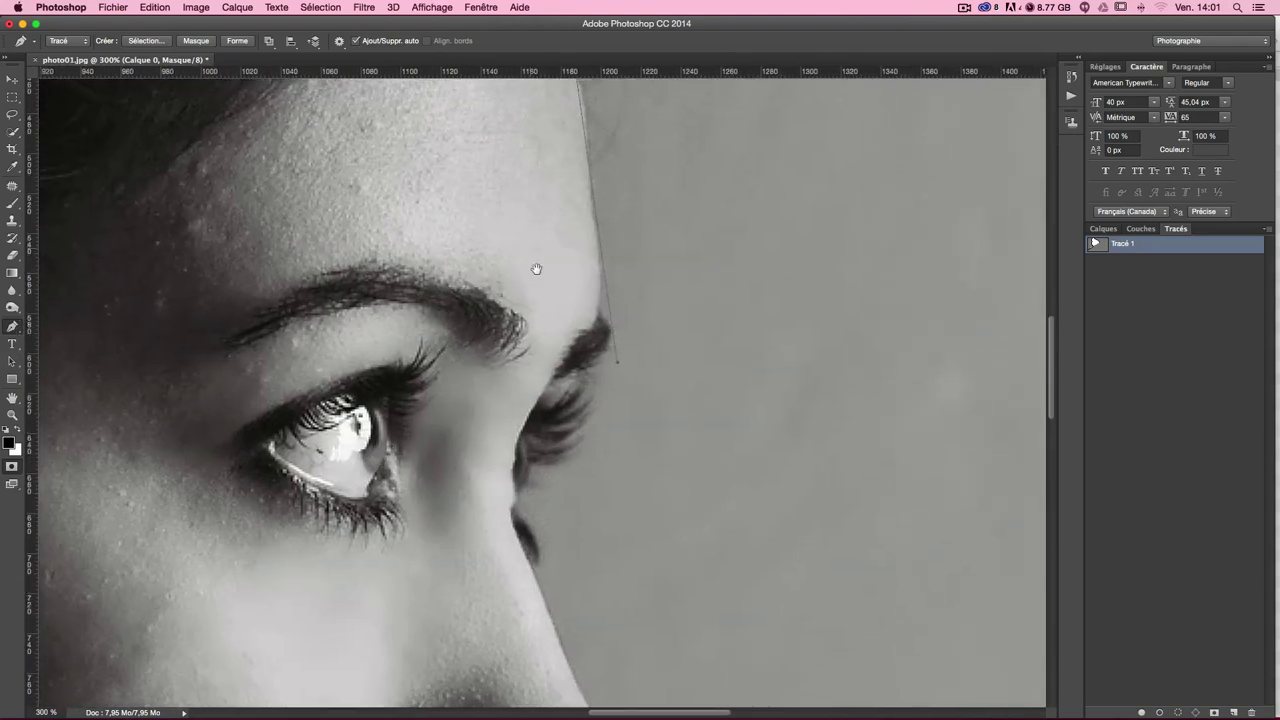
{"action": "left_click_drag", "start_coordinate": [536, 269], "coordinate": [548, 376]}
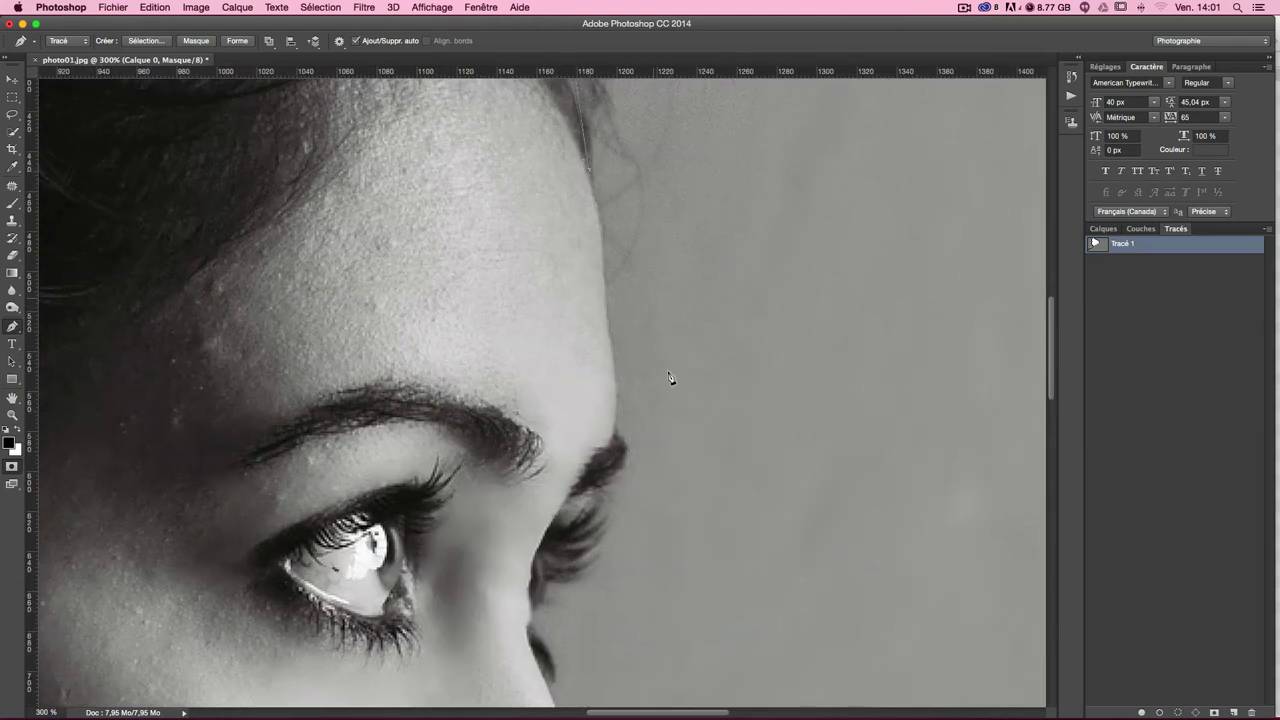
{"action": "left_click_drag", "start_coordinate": [605, 325], "coordinate": [601, 364]}
{"action": "left_click", "coordinate": [605, 324], "text": "alt"}
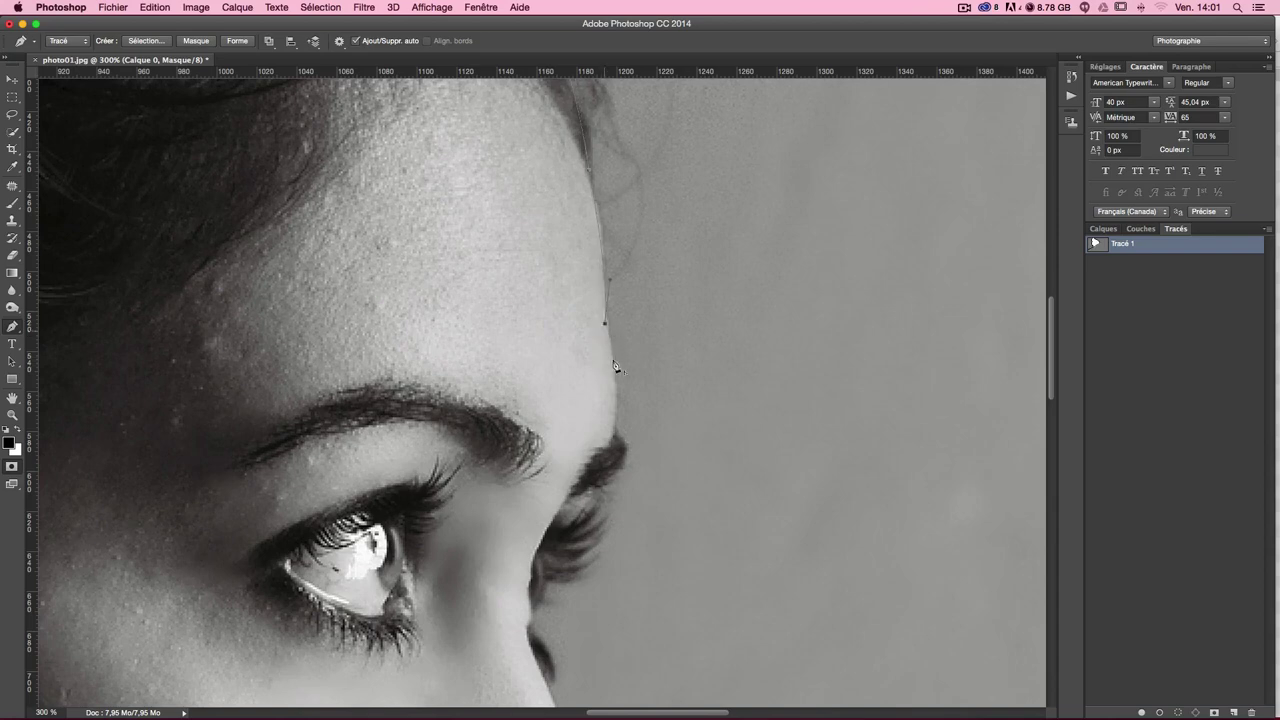
{"action": "left_click", "coordinate": [611, 436]}
{"action": "key", "text": "super+z"}
{"action": "left_click", "coordinate": [610, 434]}
{"action": "left_click_drag", "start_coordinate": [609, 438], "coordinate": [602, 460]}
{"action": "key", "text": "super+z"}
{"action": "left_click", "coordinate": [612, 435], "text": "alt"}
Continue the path past the eyelash, nose bridge and nose tip.
{"action": "left_click_drag", "start_coordinate": [562, 655], "coordinate": [572, 420]}
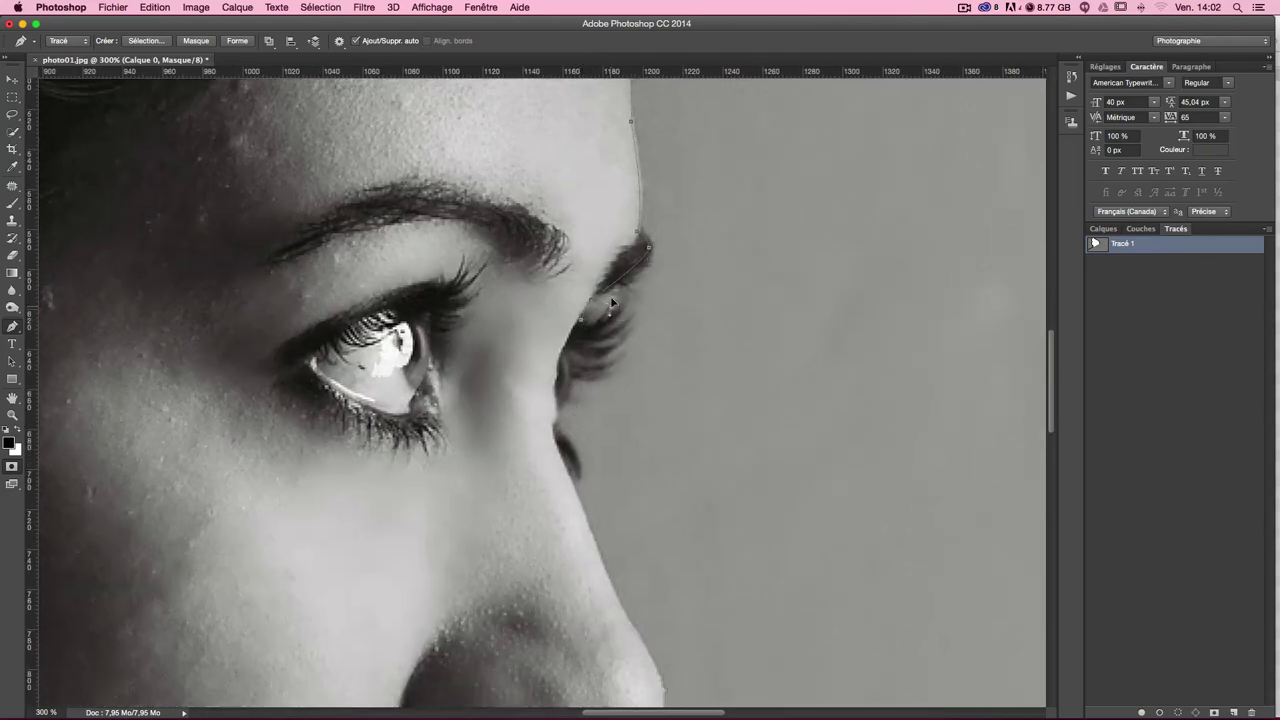
{"action": "mouse_move", "coordinate": [589, 336]}
{"action": "left_mouse_down"}
{"action": "mouse_move", "coordinate": [611, 315]}
{"action": "mouse_move", "coordinate": [577, 347]}
{"action": "left_mouse_up"}
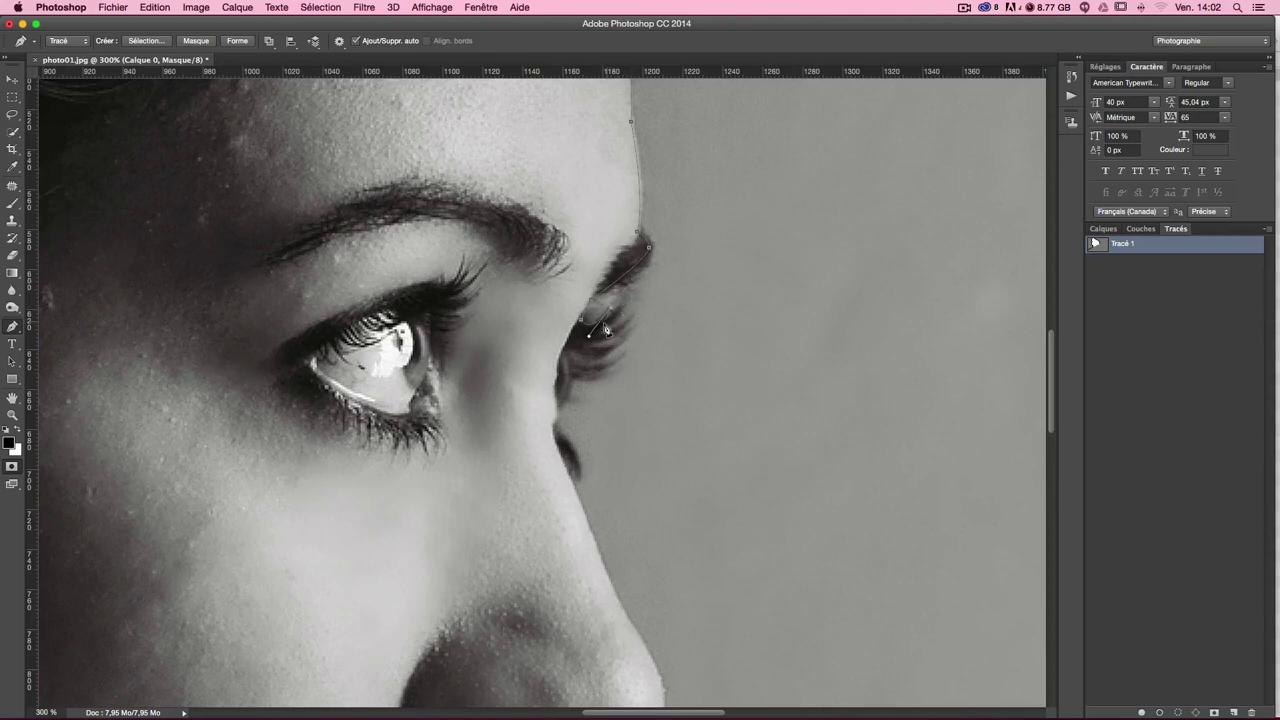
{"action": "left_click", "coordinate": [575, 383], "text": "alt"}
{"action": "left_click_drag", "start_coordinate": [645, 486], "coordinate": [576, 295]}
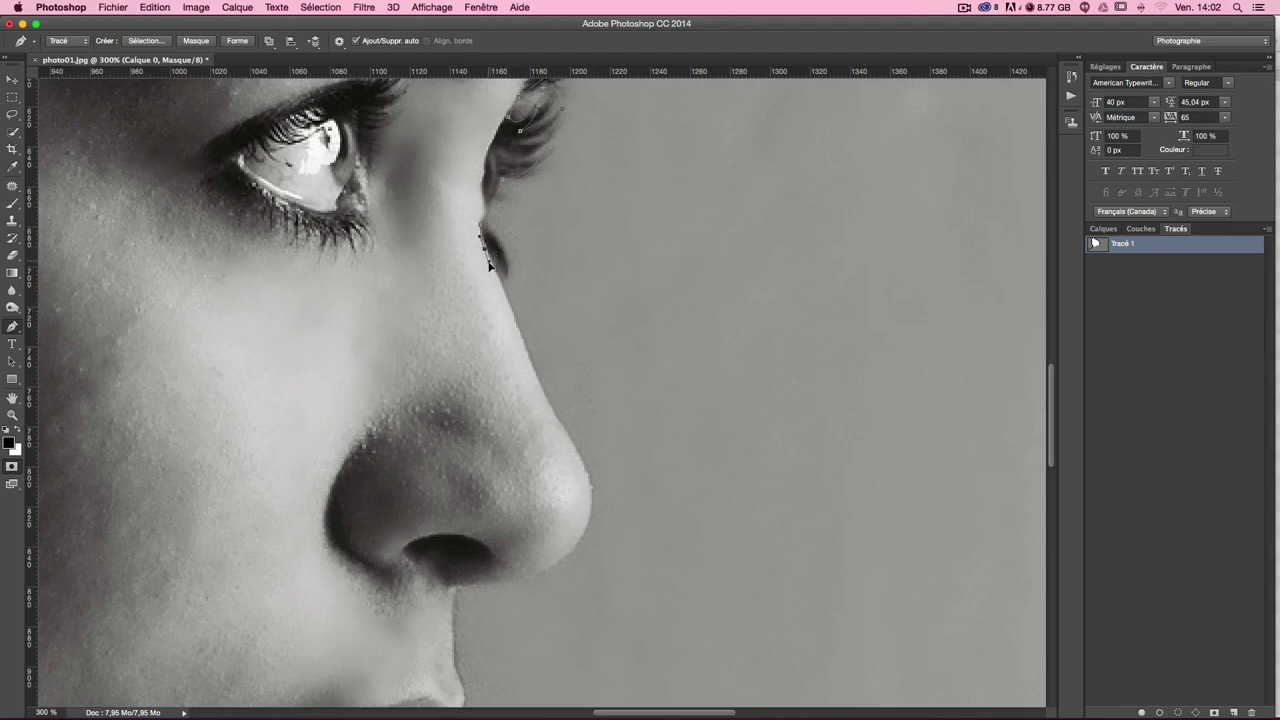
{"action": "left_click", "coordinate": [551, 410]}
{"action": "mouse_move", "coordinate": [578, 542]}
{"action": "left_mouse_down"}
{"action": "mouse_move", "coordinate": [544, 584]}
{"action": "mouse_move", "coordinate": [554, 470]}
{"action": "left_mouse_up"}
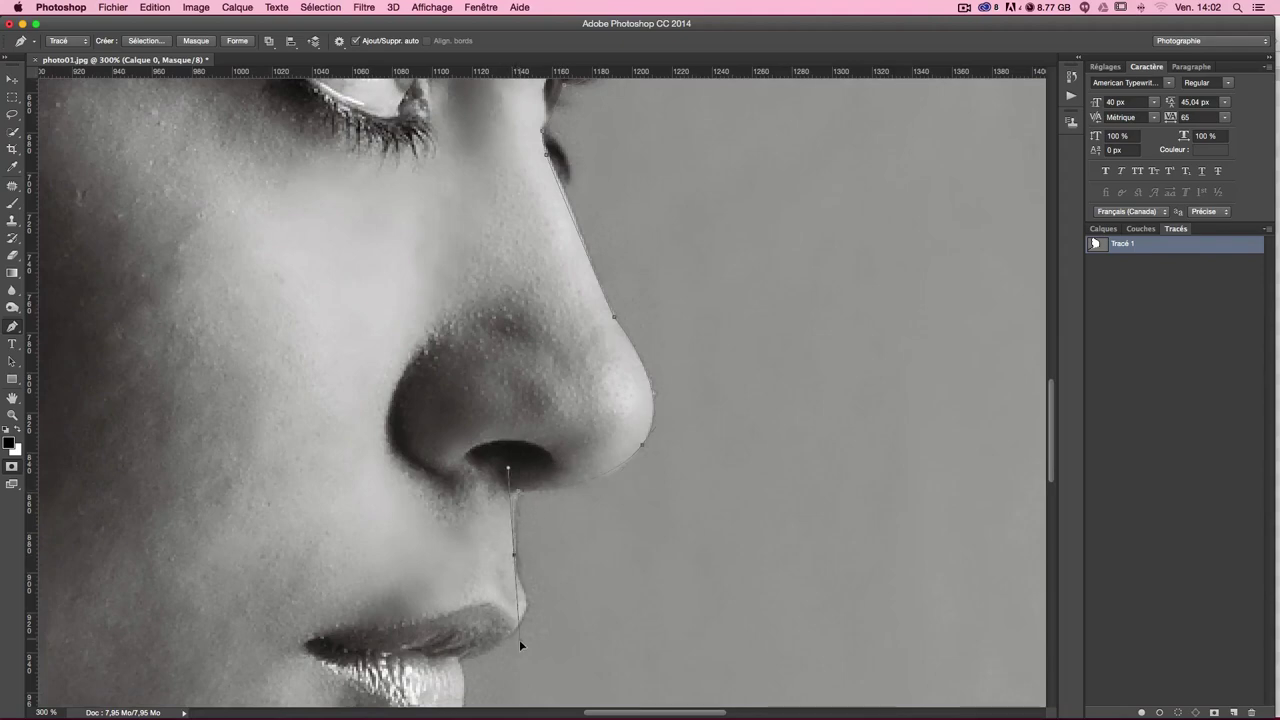
{"action": "left_click_drag", "start_coordinate": [576, 523], "coordinate": [649, 317]}
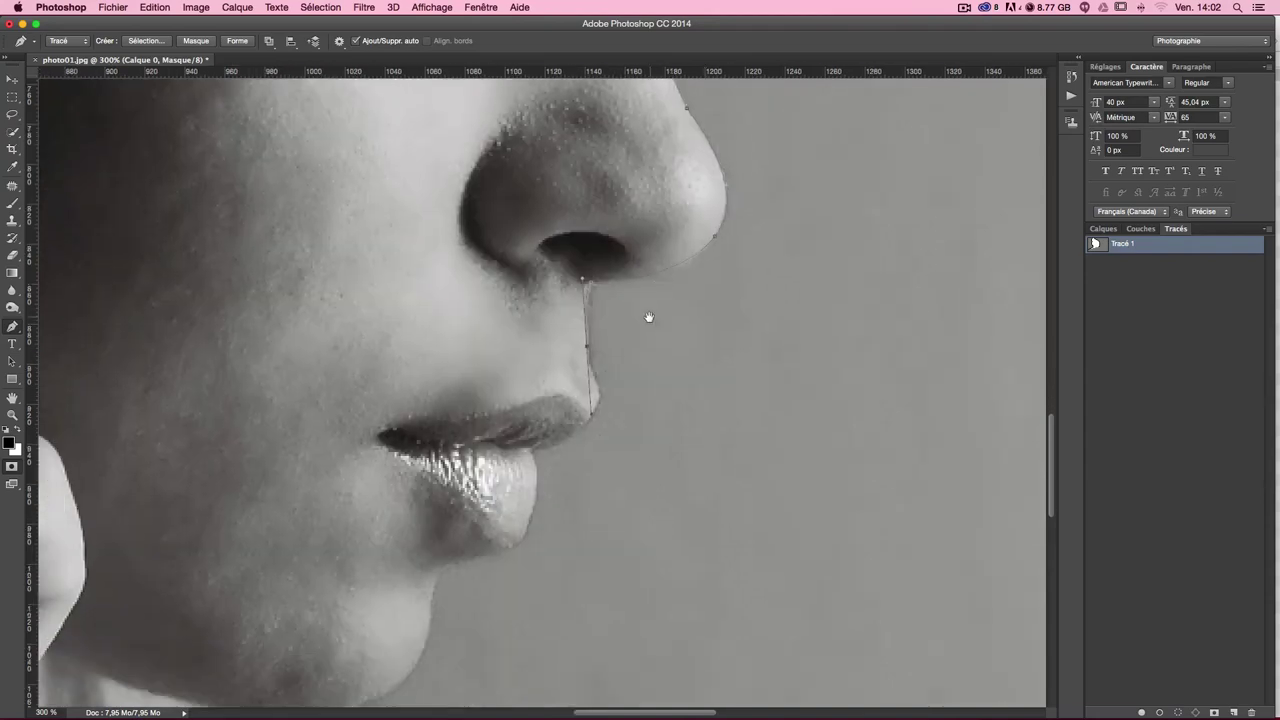
{"action": "left_click", "coordinate": [589, 348], "text": "alt"}
Trace the lips and under the chin, then zoom out to the neck.
{"action": "left_click_drag", "start_coordinate": [533, 448], "coordinate": [452, 466]}
{"action": "left_click_drag", "start_coordinate": [614, 434], "coordinate": [724, 220]}
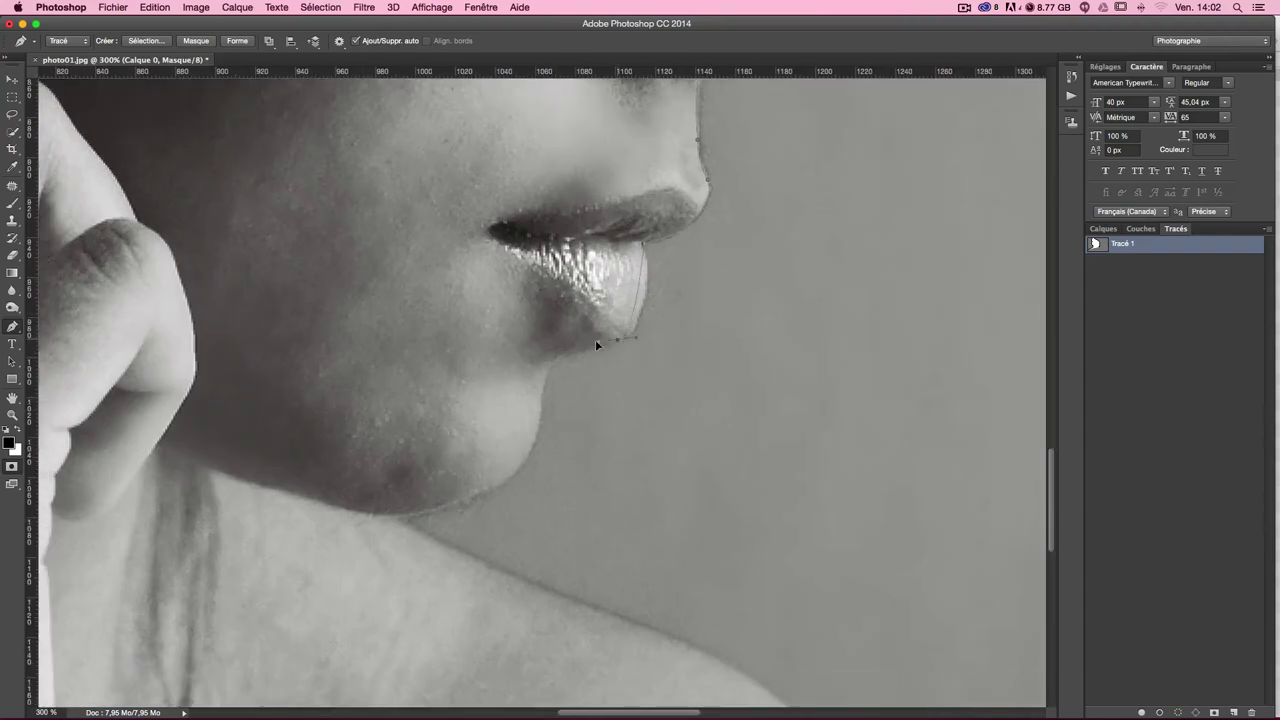
{"action": "left_click_drag", "start_coordinate": [595, 345], "coordinate": [569, 360]}
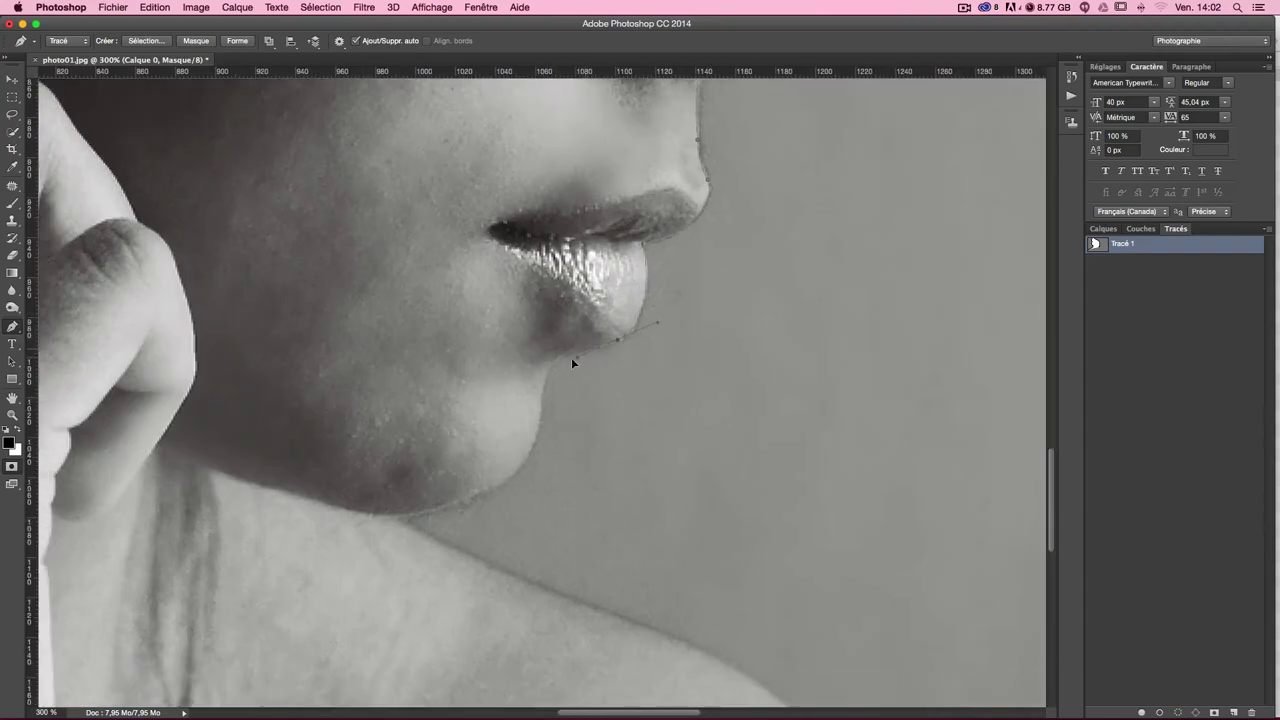
{"action": "left_click", "coordinate": [618, 339], "text": "alt"}
{"action": "left_click_drag", "start_coordinate": [400, 519], "coordinate": [232, 540]}
{"action": "left_click", "coordinate": [401, 517], "text": "alt"}
{"action": "key", "text": "ctrl+minus"}
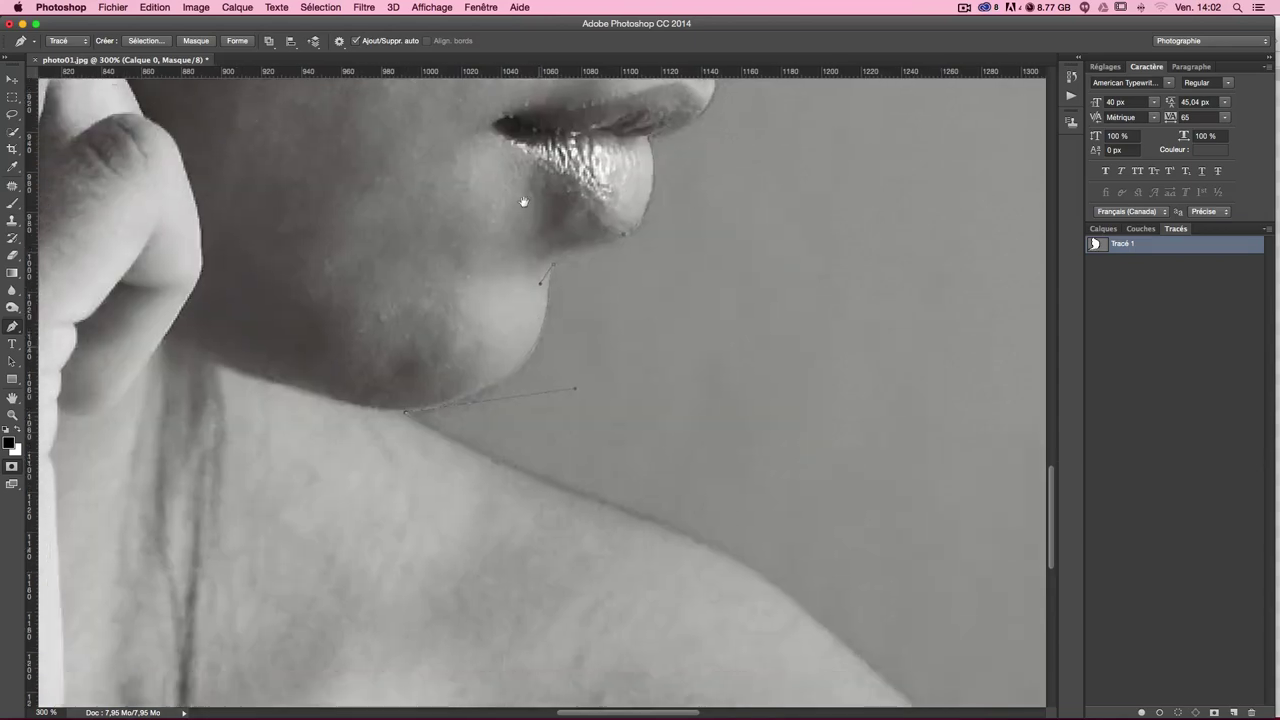
{"action": "key", "text": "ctrl+minus"}
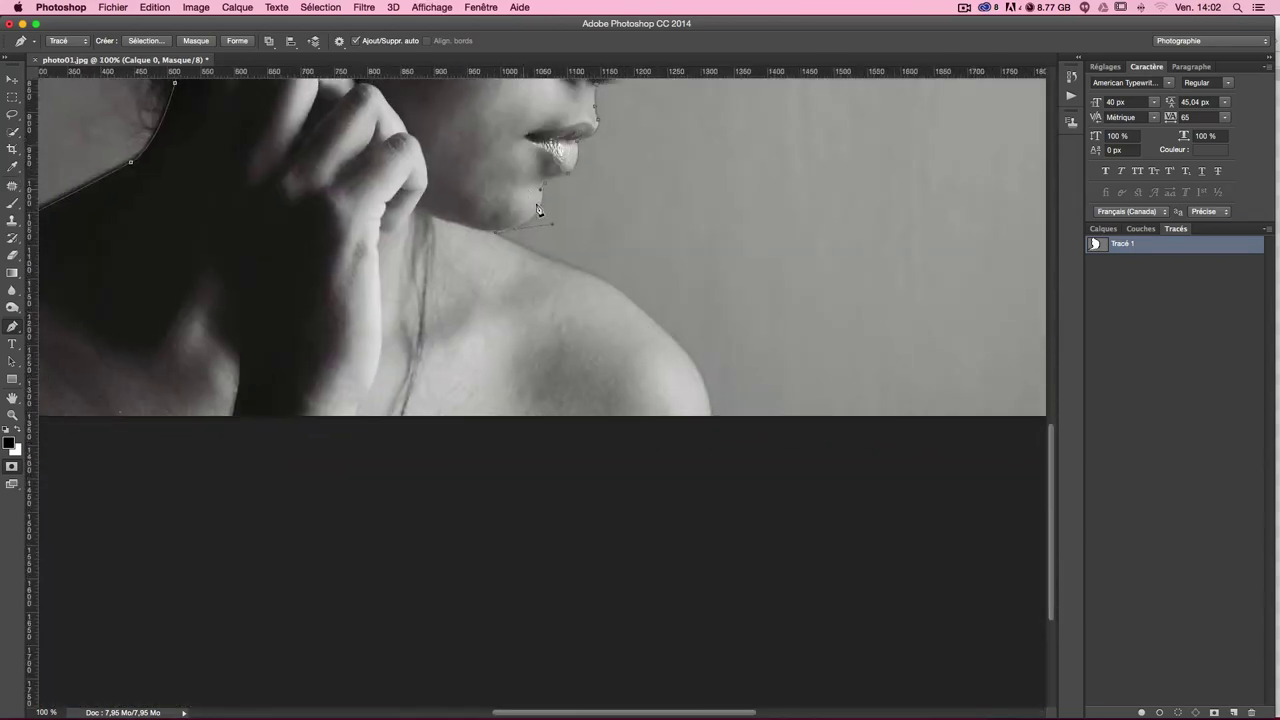
Run the path along the shoulder to the bottom-left corner and close it at the start.
{"action": "left_click", "coordinate": [621, 286]}
{"action": "mouse_move", "coordinate": [711, 418]}
{"action": "left_mouse_down"}
{"action": "mouse_move", "coordinate": [714, 462]}
{"action": "mouse_move", "coordinate": [711, 422]}
{"action": "left_mouse_up"}
{"action": "left_click_drag", "start_coordinate": [442, 368], "coordinate": [791, 377]}
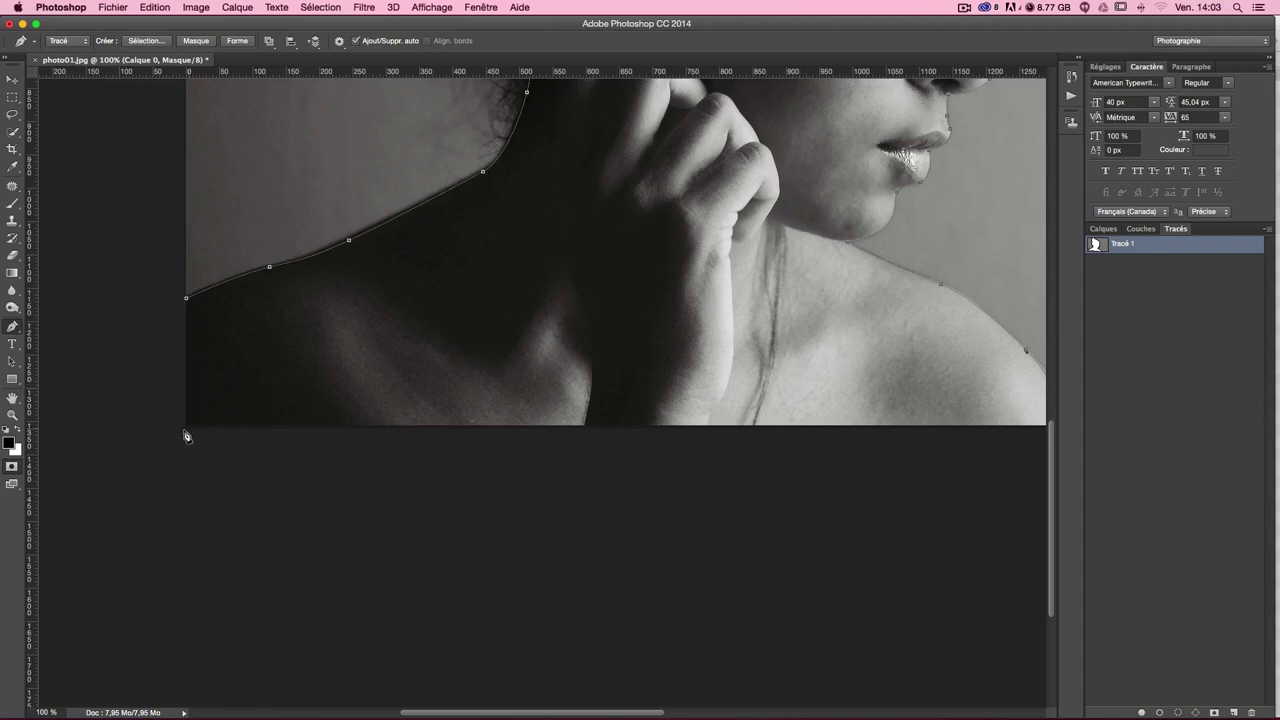
{"action": "left_click", "coordinate": [183, 425]}
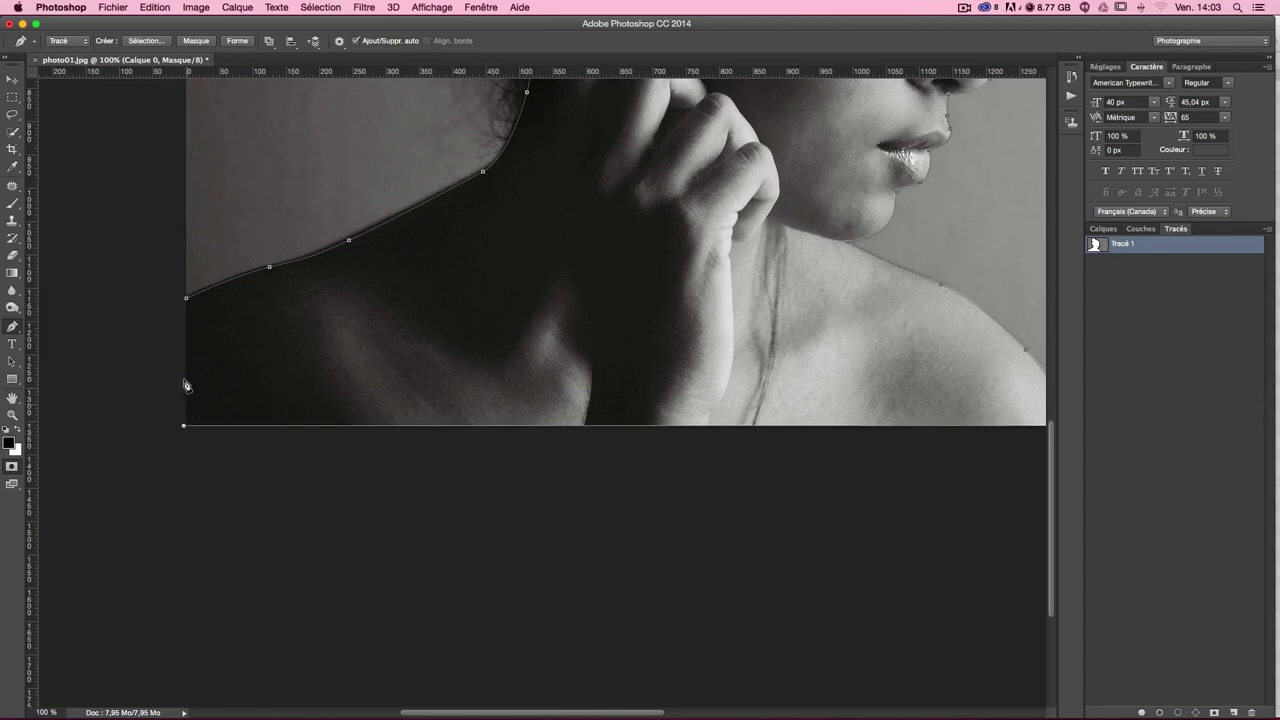
{"action": "left_click", "coordinate": [187, 303]}
{"action": "left_click_drag", "start_coordinate": [530, 280], "coordinate": [437, 514]}
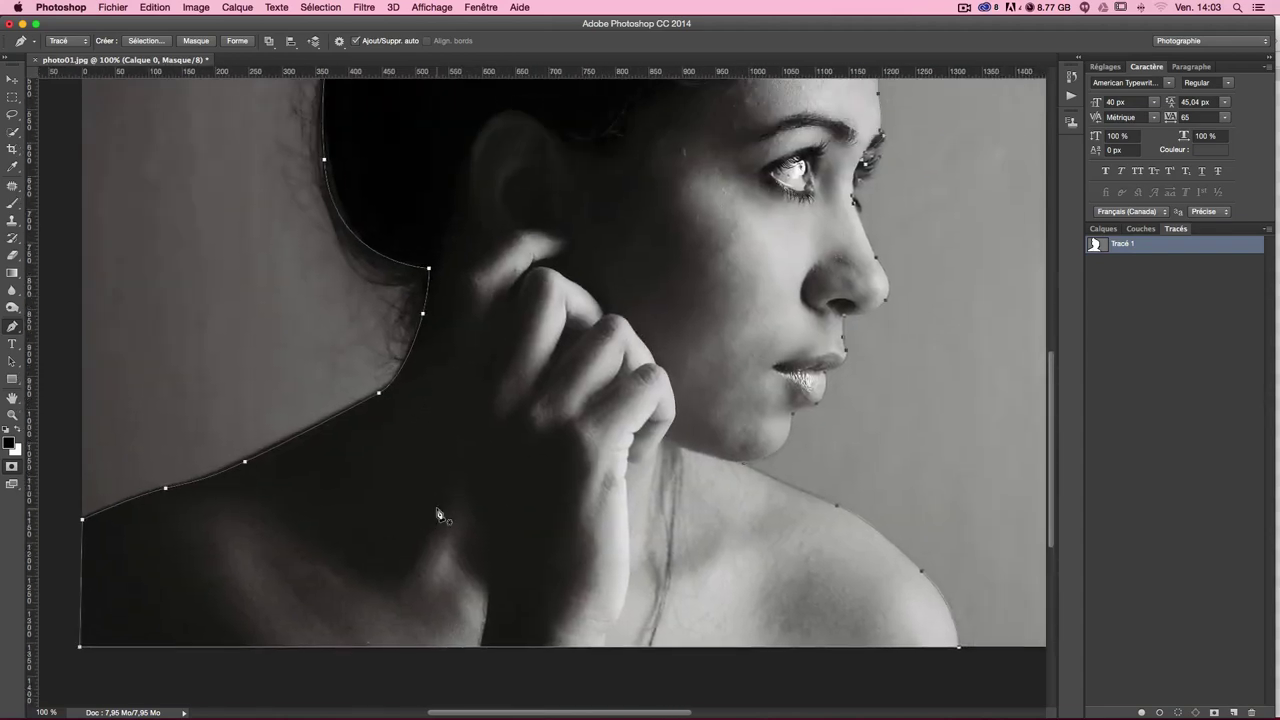
{"action": "key", "text": "ctrl+minus"}
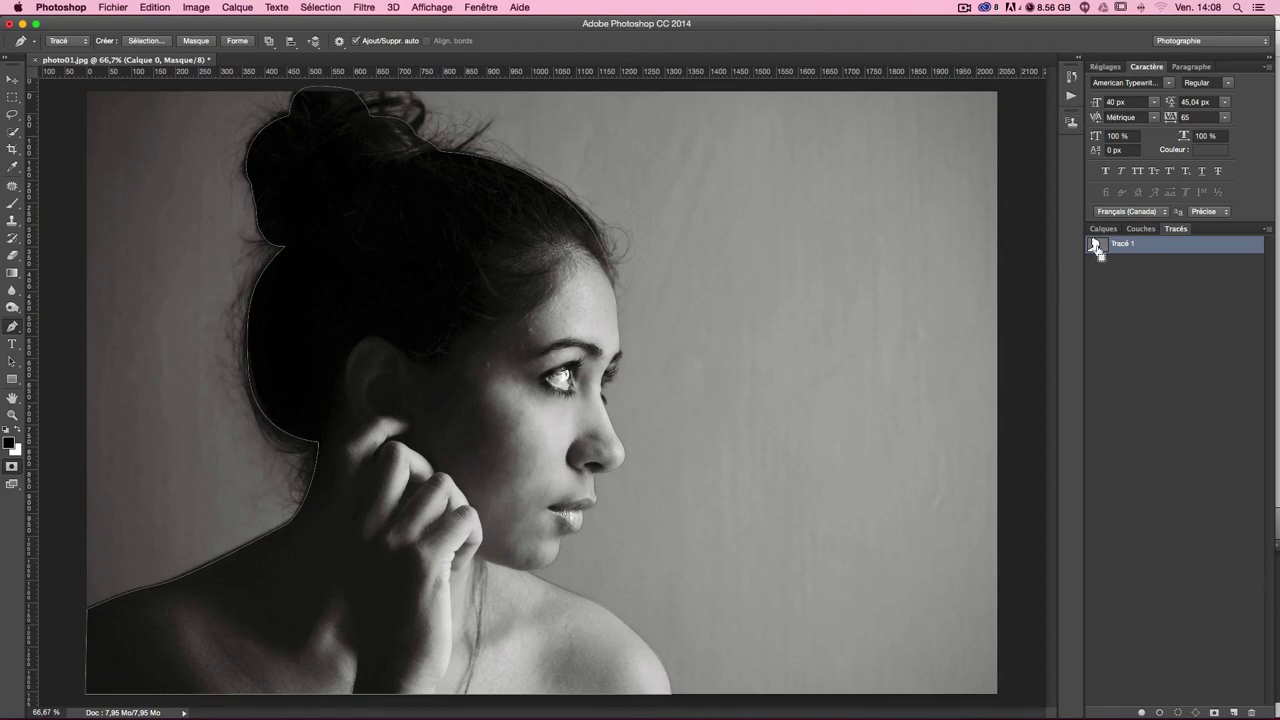
Load Tracé 1 as a selection and switch back to the Calques panel.
{"action": "left_click", "coordinate": [1095, 244], "text": "ctrl"}
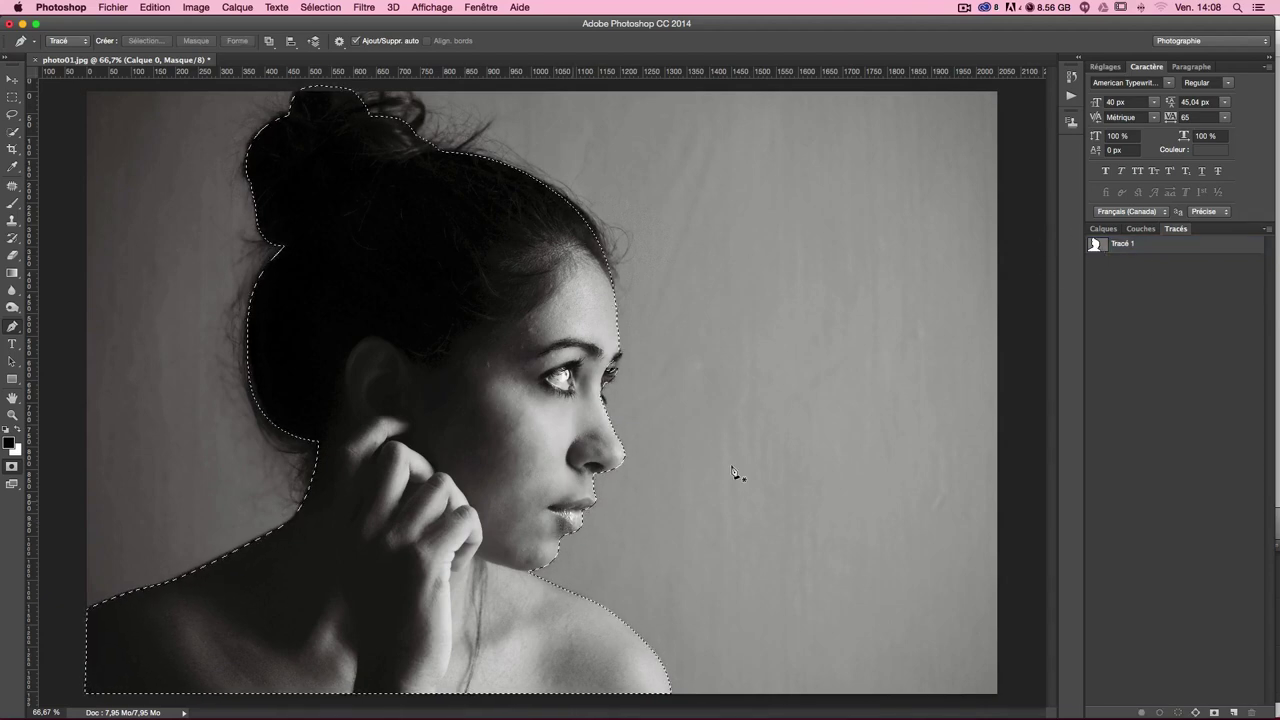
{"action": "left_click", "coordinate": [1103, 228]}
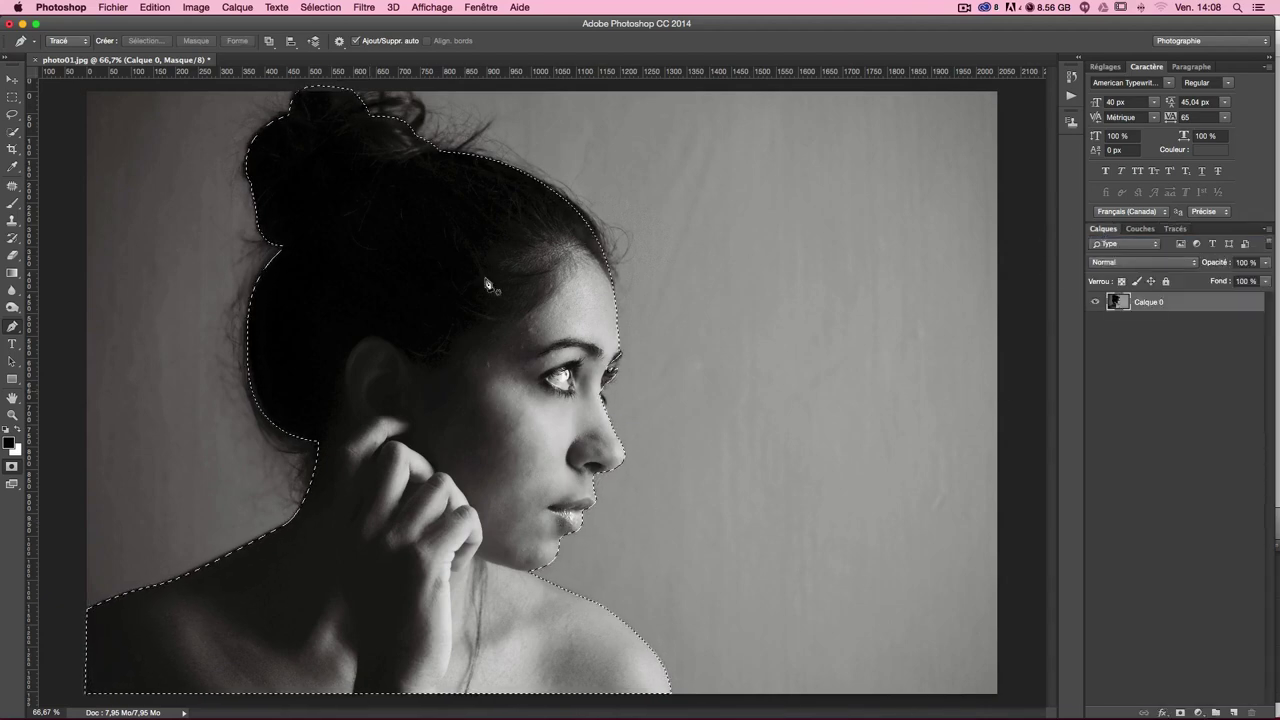
{"action": "right_click", "coordinate": [587, 393]}
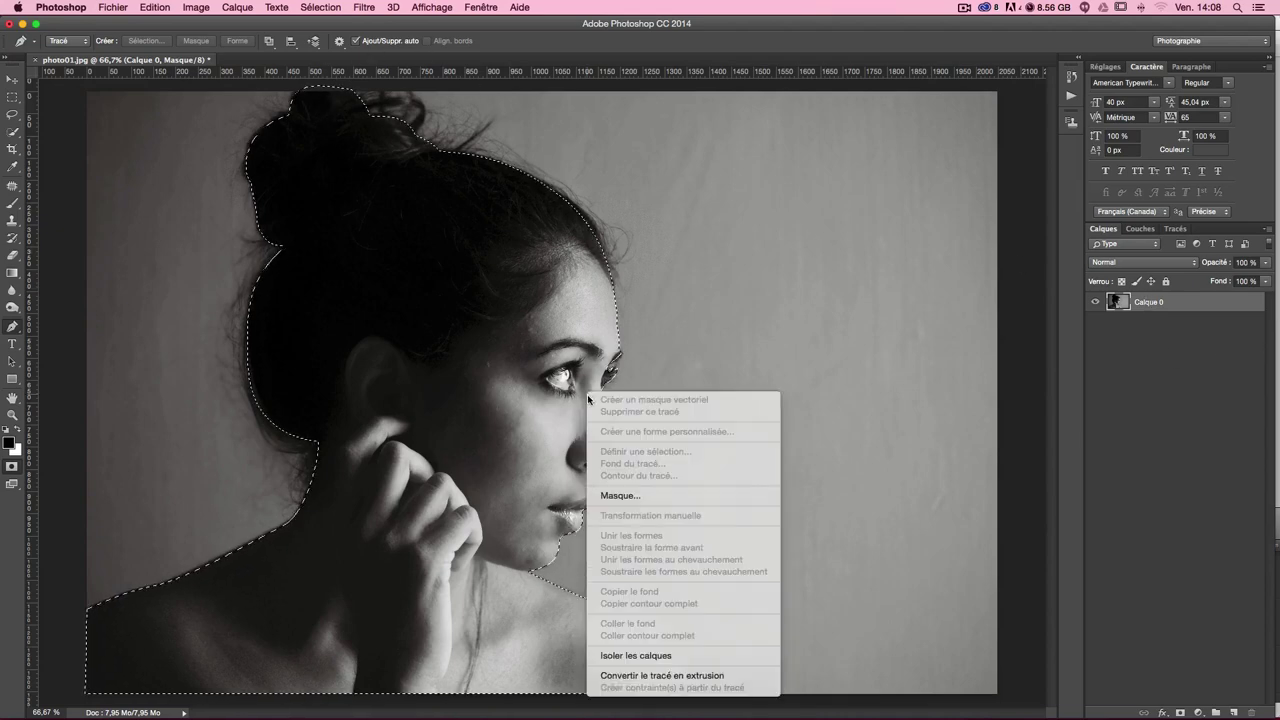
Pick the Rectangular Marquee tool and open the selection's context menu.
{"action": "left_click", "coordinate": [38, 107]}
{"action": "left_click", "coordinate": [12, 108]}
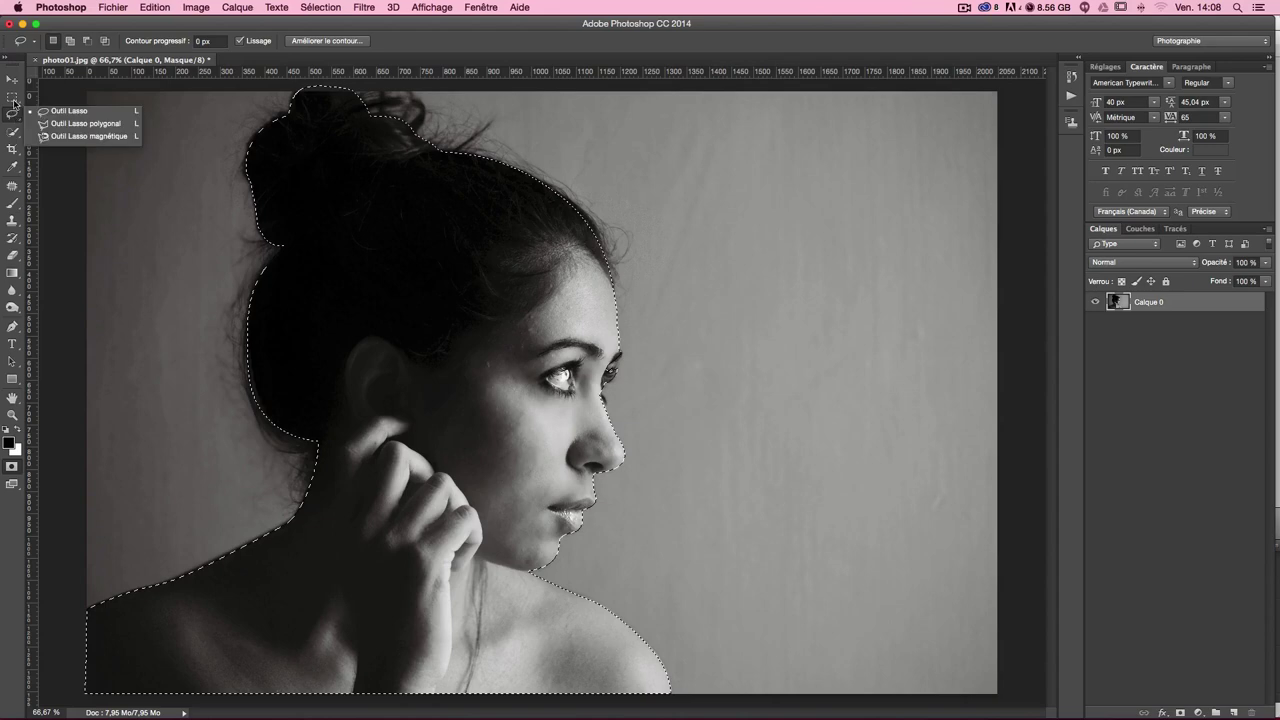
{"action": "left_click", "coordinate": [12, 99]}
{"action": "left_click_drag", "start_coordinate": [12, 98], "coordinate": [13, 114]}
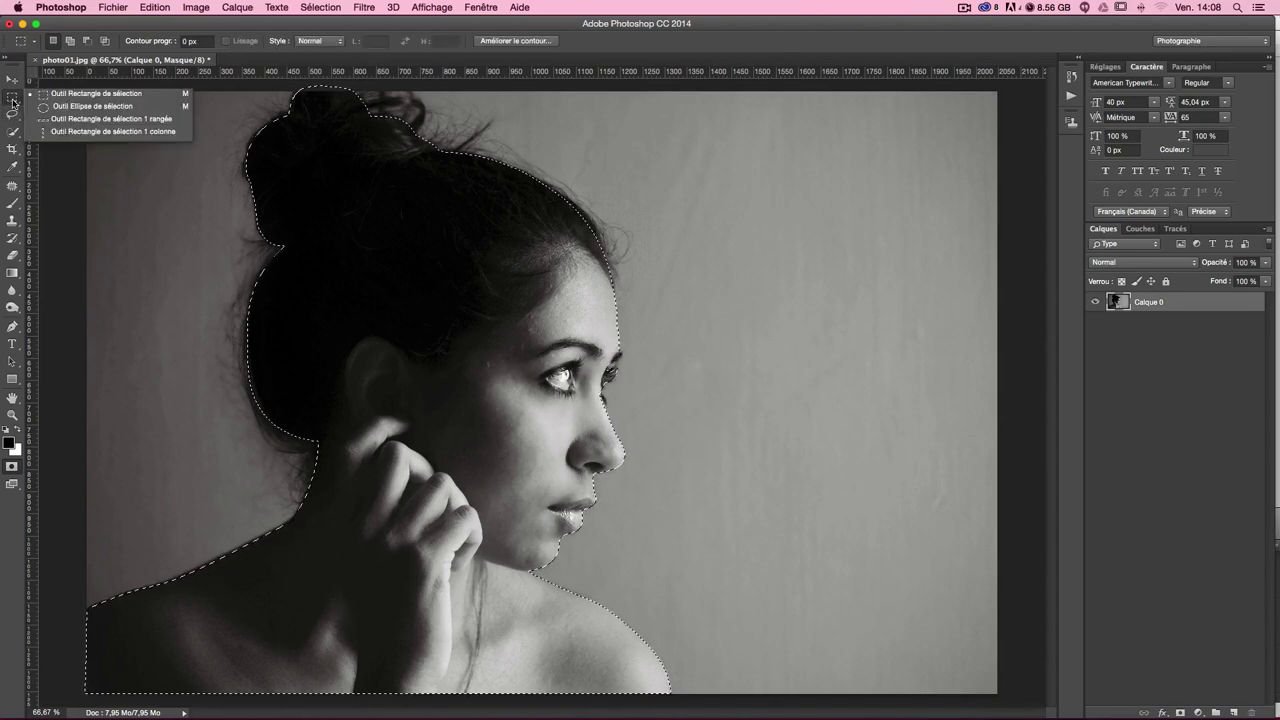
{"action": "right_click", "coordinate": [430, 287]}
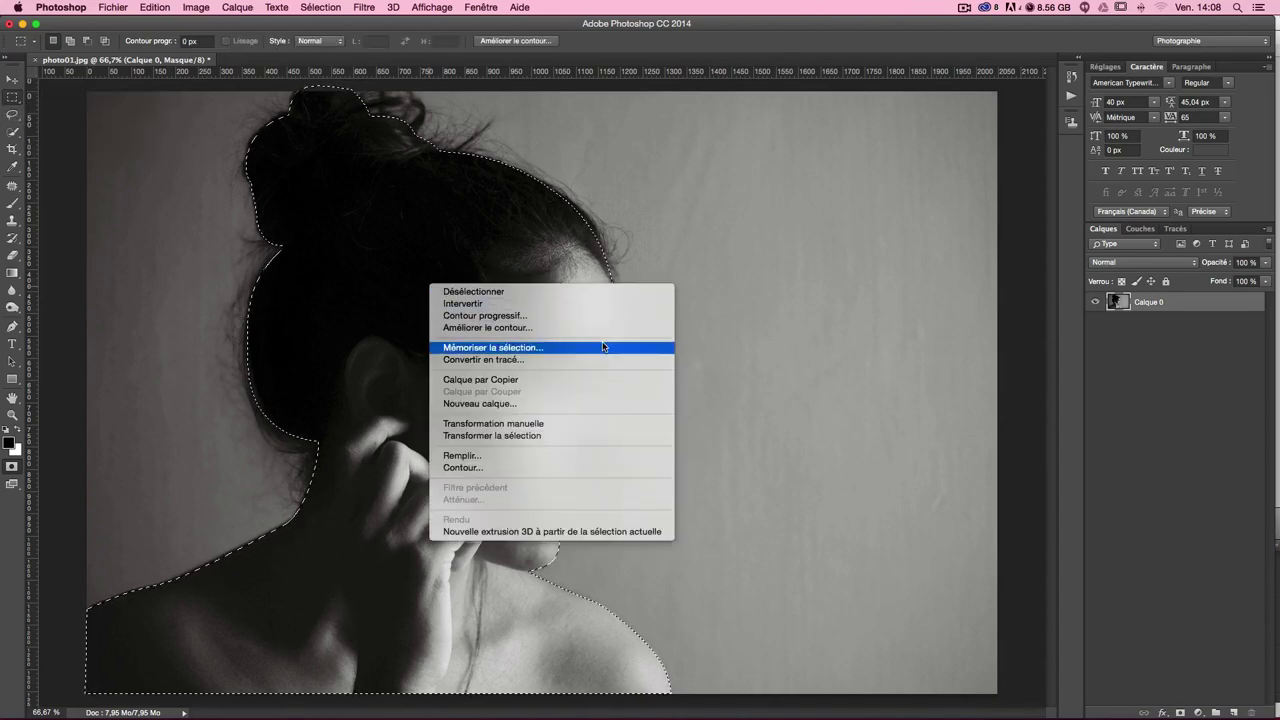
Refine the woman's selection edge with output set to Nouveau calque avec masque de fusion.
{"action": "left_click", "coordinate": [511, 328]}
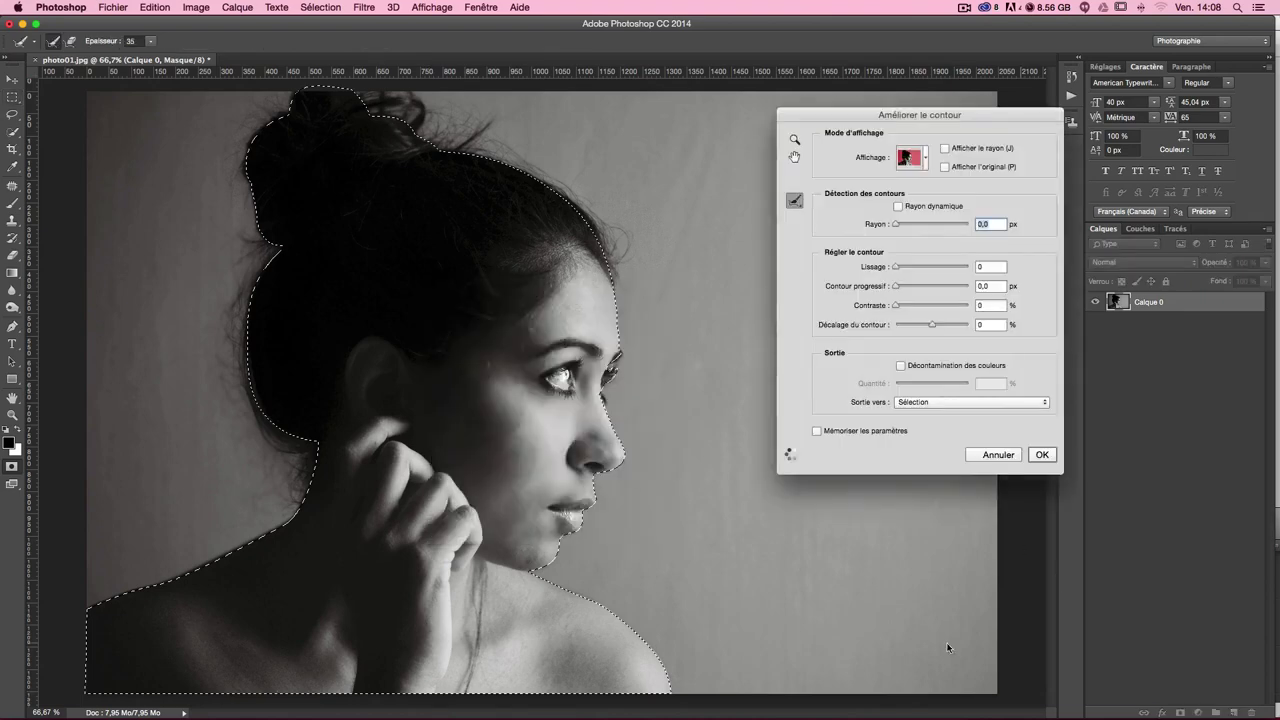
{"action": "key", "text": "Escape"}
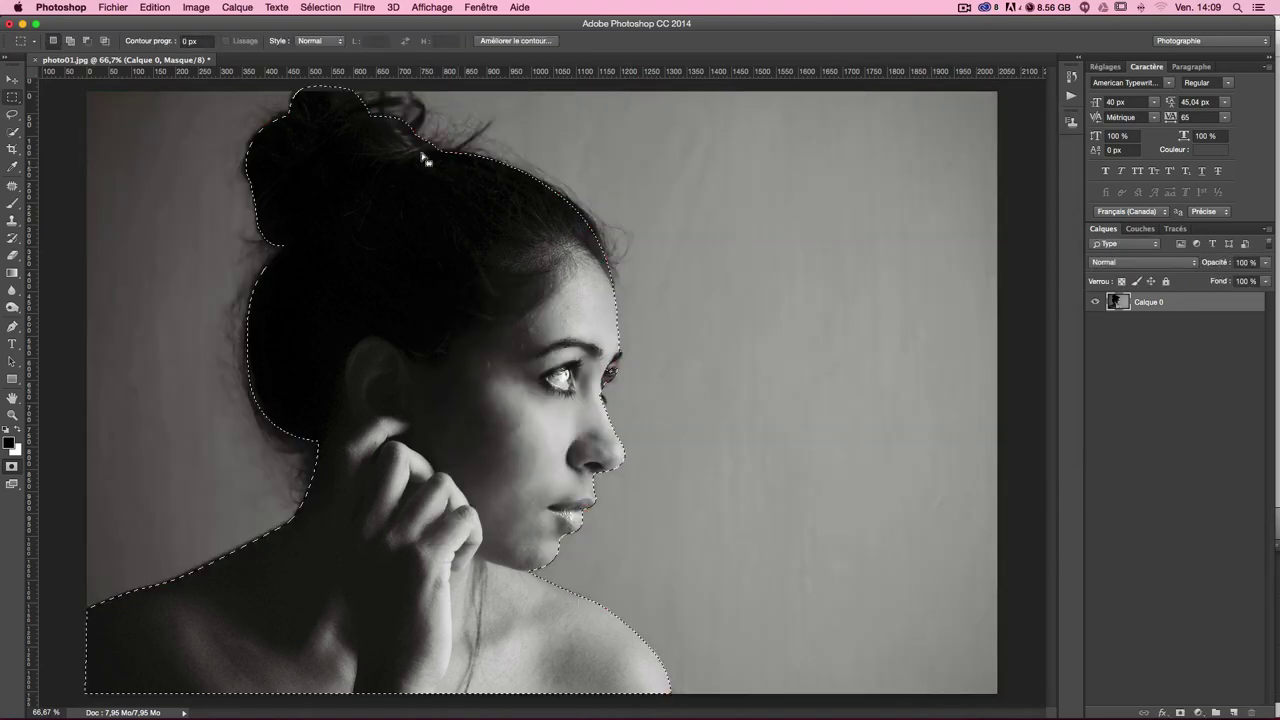
{"action": "left_click", "coordinate": [527, 42]}
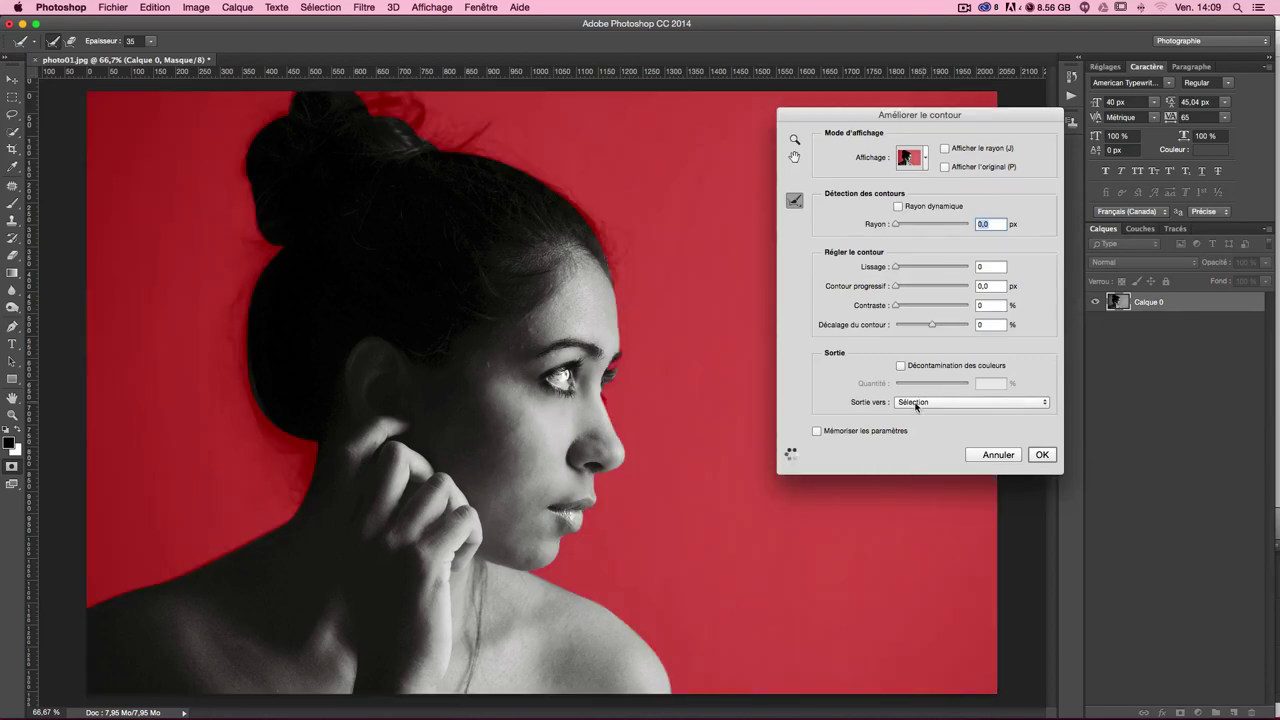
{"action": "left_click", "coordinate": [966, 405]}
{"action": "left_click", "coordinate": [966, 407]}
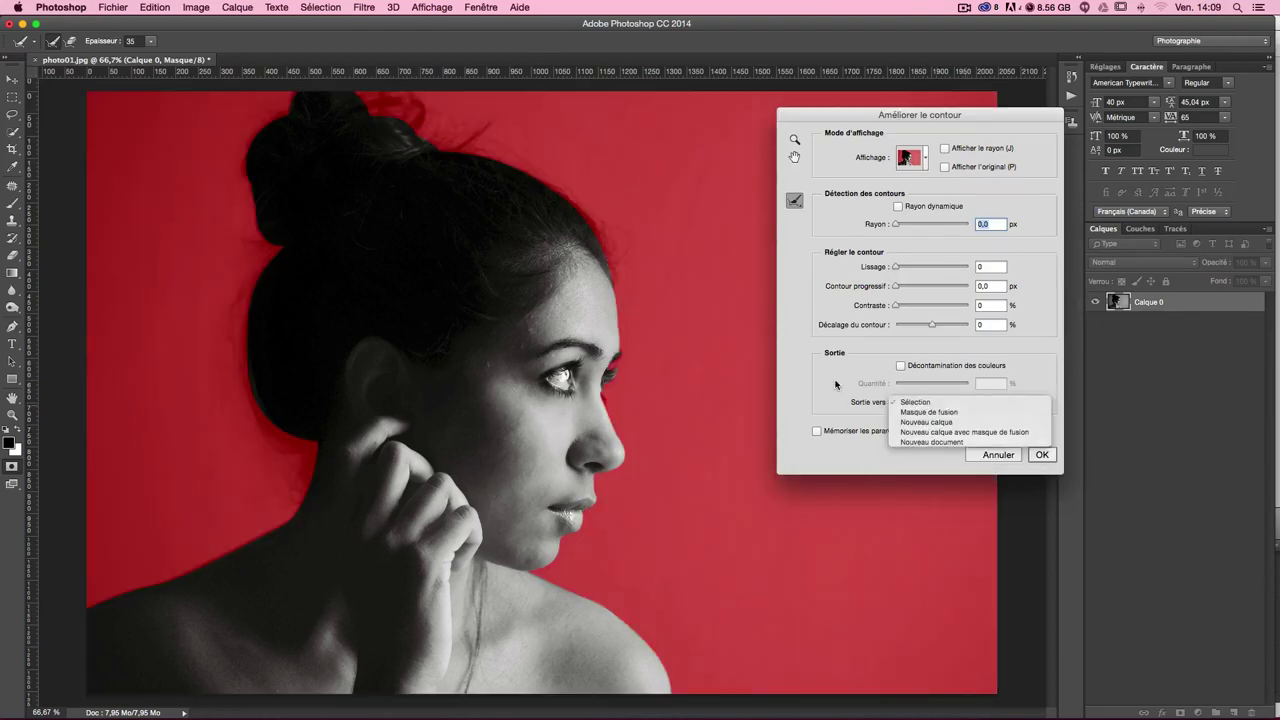
{"action": "left_click", "coordinate": [994, 406]}
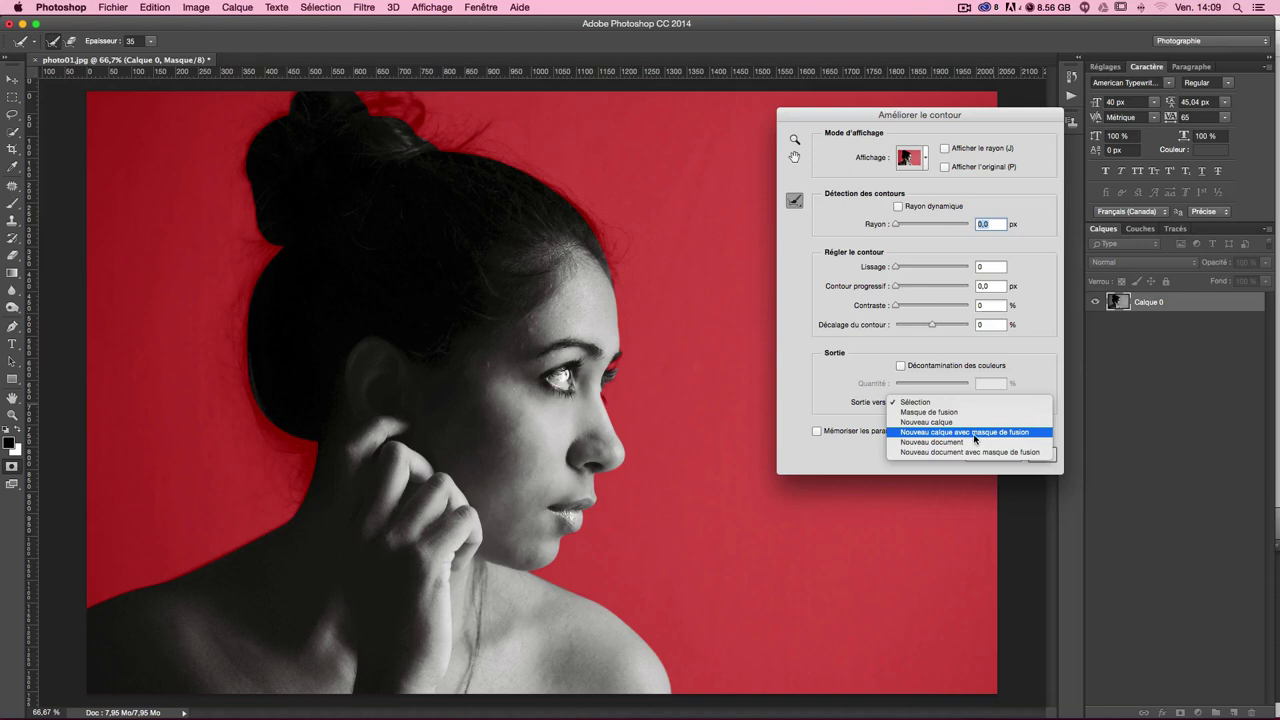
{"action": "left_click", "coordinate": [931, 436]}
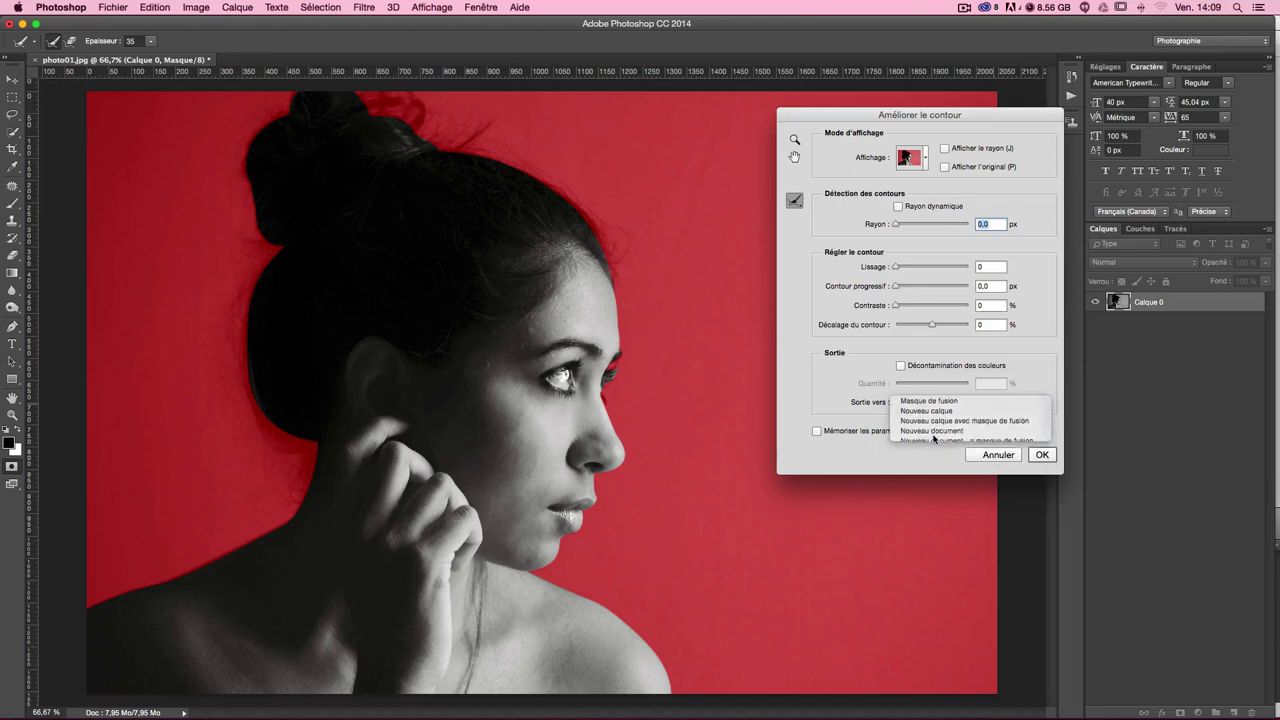
{"action": "left_click", "coordinate": [1041, 456]}
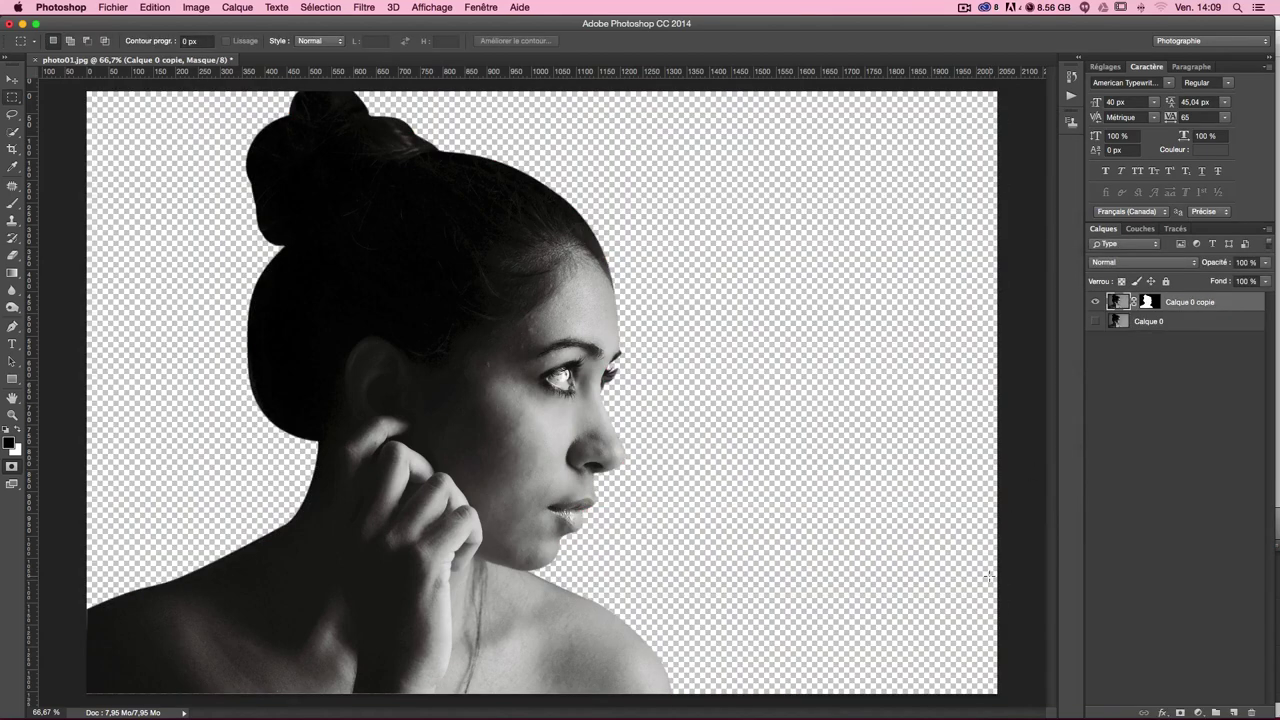
Toggle layer visibility to compare the cutout with the original, then clear the selection.
{"action": "left_click", "coordinate": [13, 79]}
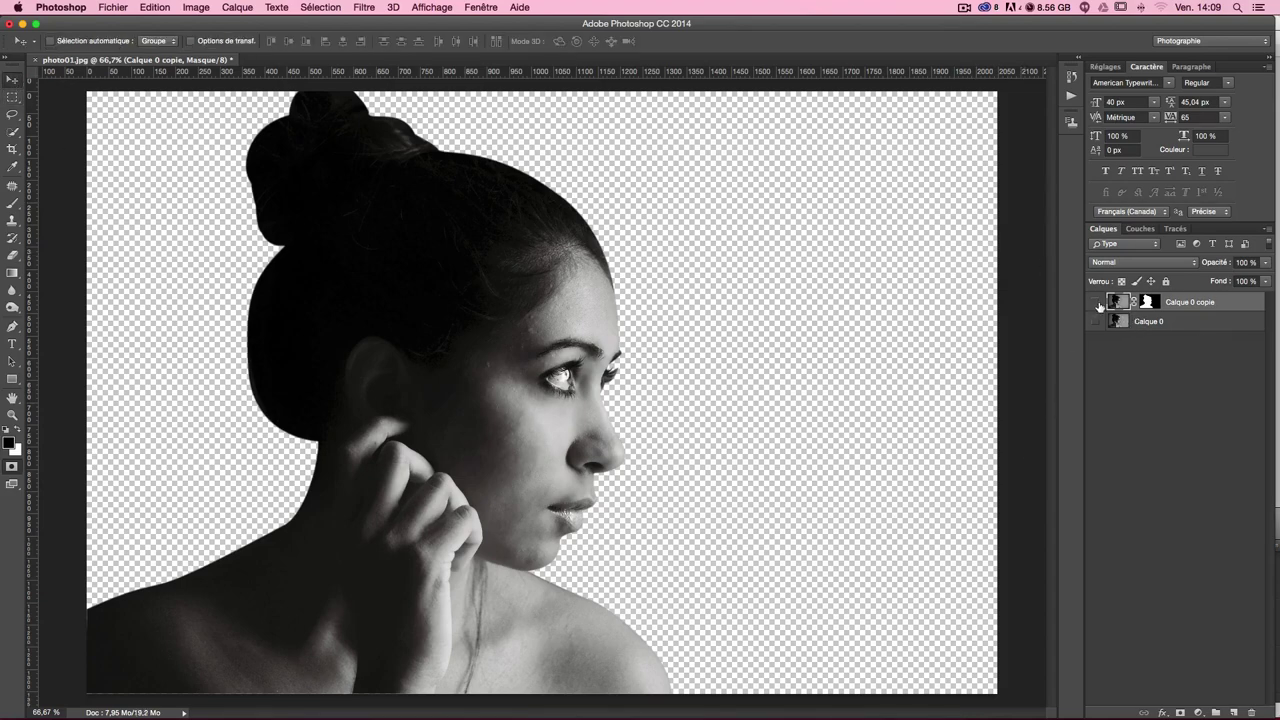
{"action": "left_click", "coordinate": [1097, 302]}
{"action": "left_click", "coordinate": [1096, 321]}
{"action": "left_click", "coordinate": [1096, 321]}
{"action": "left_click", "coordinate": [1096, 302]}
{"action": "left_click", "coordinate": [1149, 304], "text": "ctrl"}
{"action": "key", "text": "ctrl+d"}
{"action": "left_click", "coordinate": [1159, 462]}
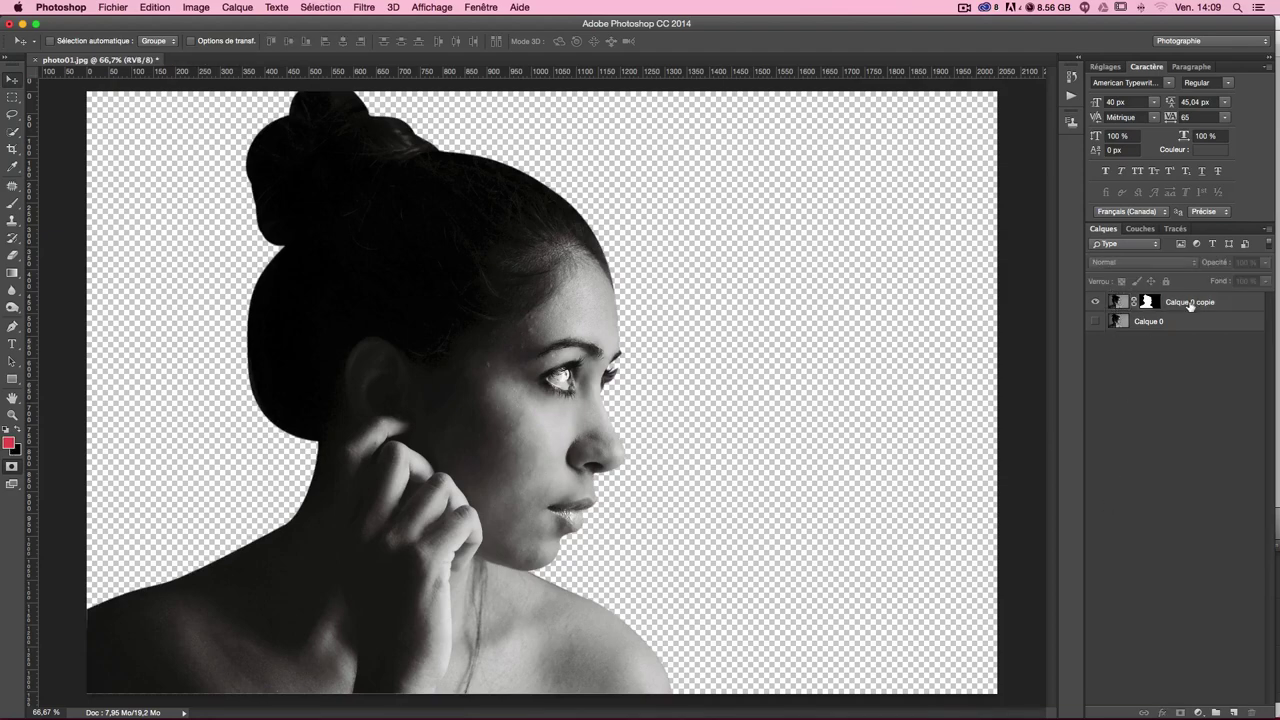
Open photo02.jpg from the Finder's double expo folder in Photoshop.
{"action": "left_click_drag", "start_coordinate": [810, 23], "coordinate": [818, 147]}
{"action": "left_click", "coordinate": [1155, 92]}
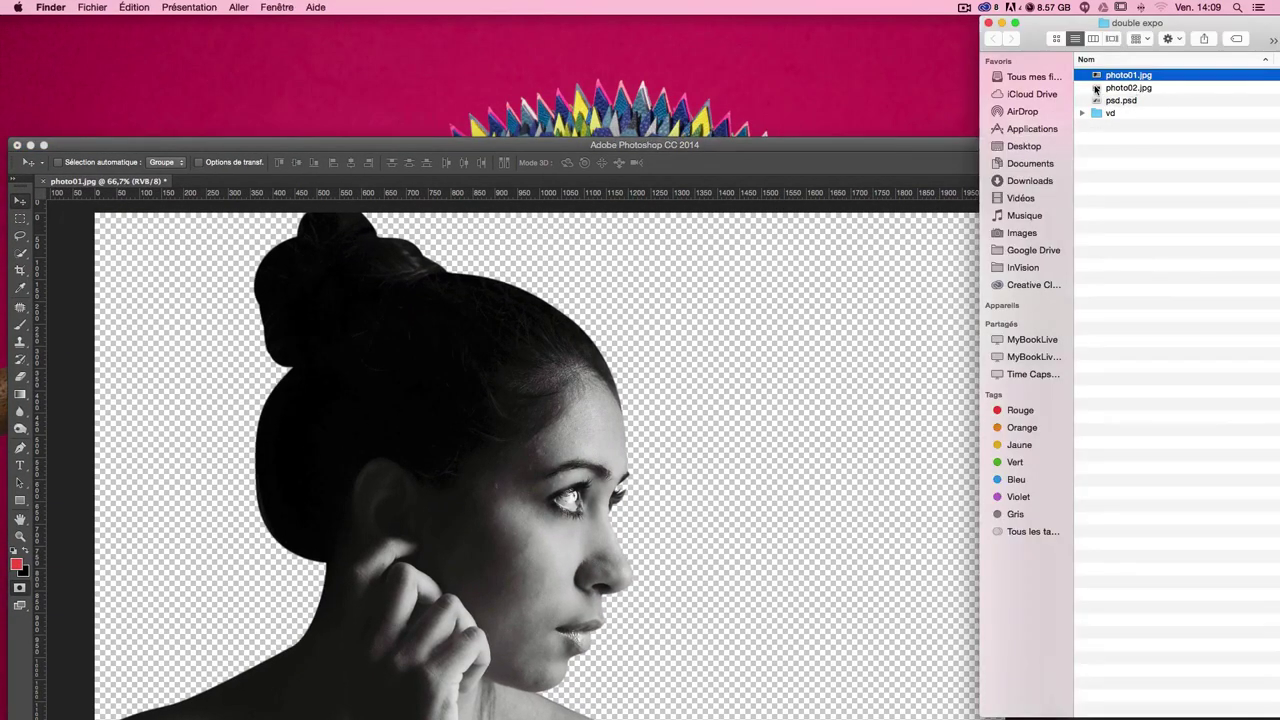
{"action": "right_click", "coordinate": [1097, 88]}
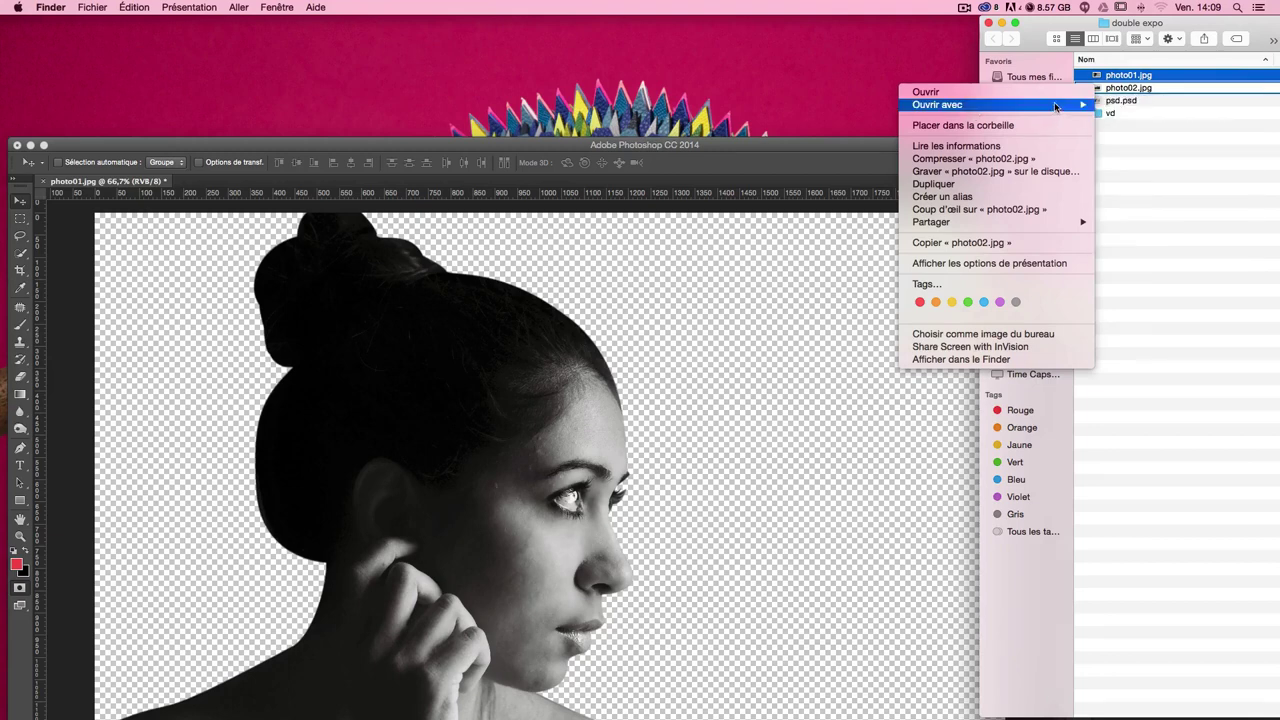
{"action": "mouse_move", "coordinate": [937, 105]}
{"action": "left_click", "coordinate": [1155, 160]}
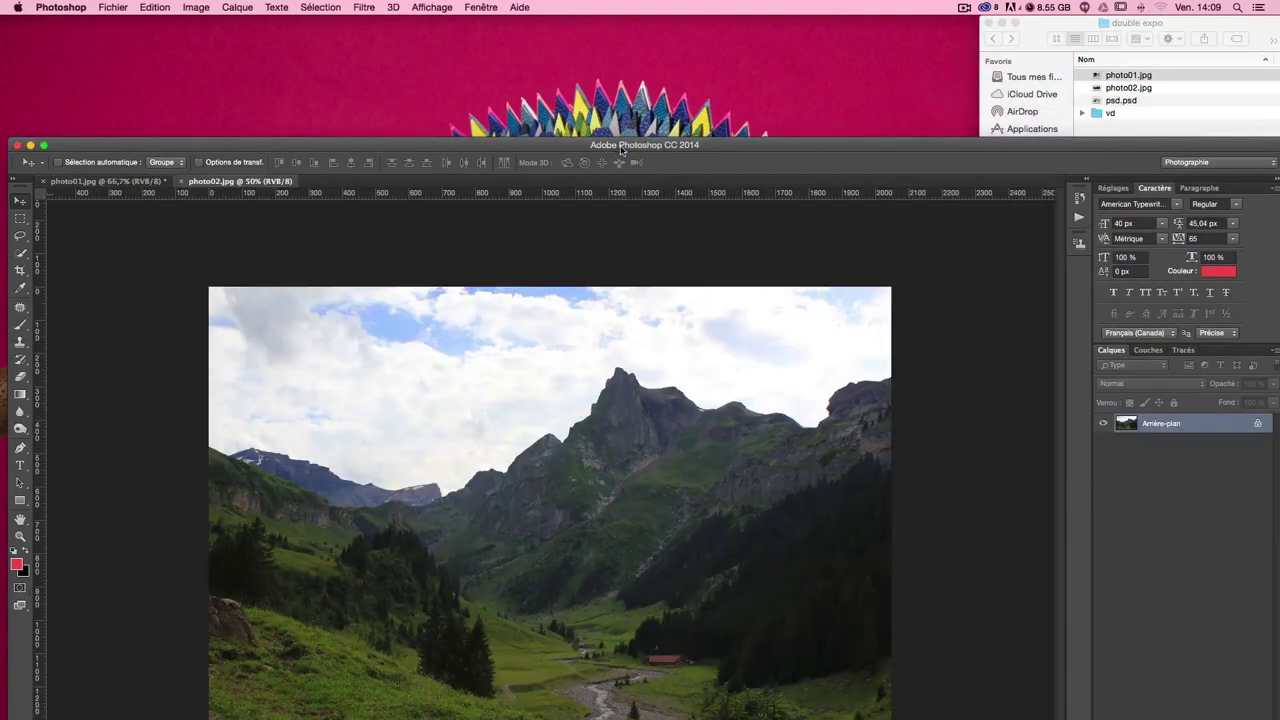
{"action": "left_click_drag", "start_coordinate": [624, 145], "coordinate": [617, 23]}
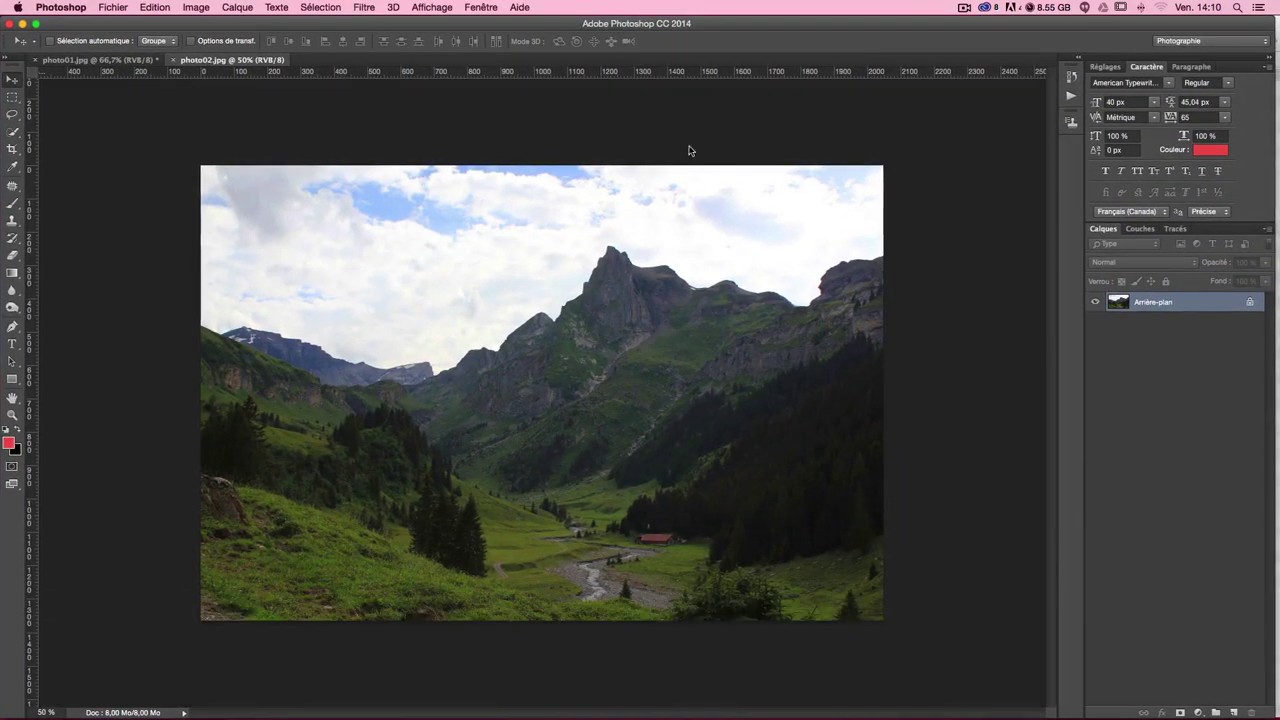
Convert photo02.jpg to Niveaux de gris mode, discarding its colour information.
{"action": "left_click", "coordinate": [113, 7]}
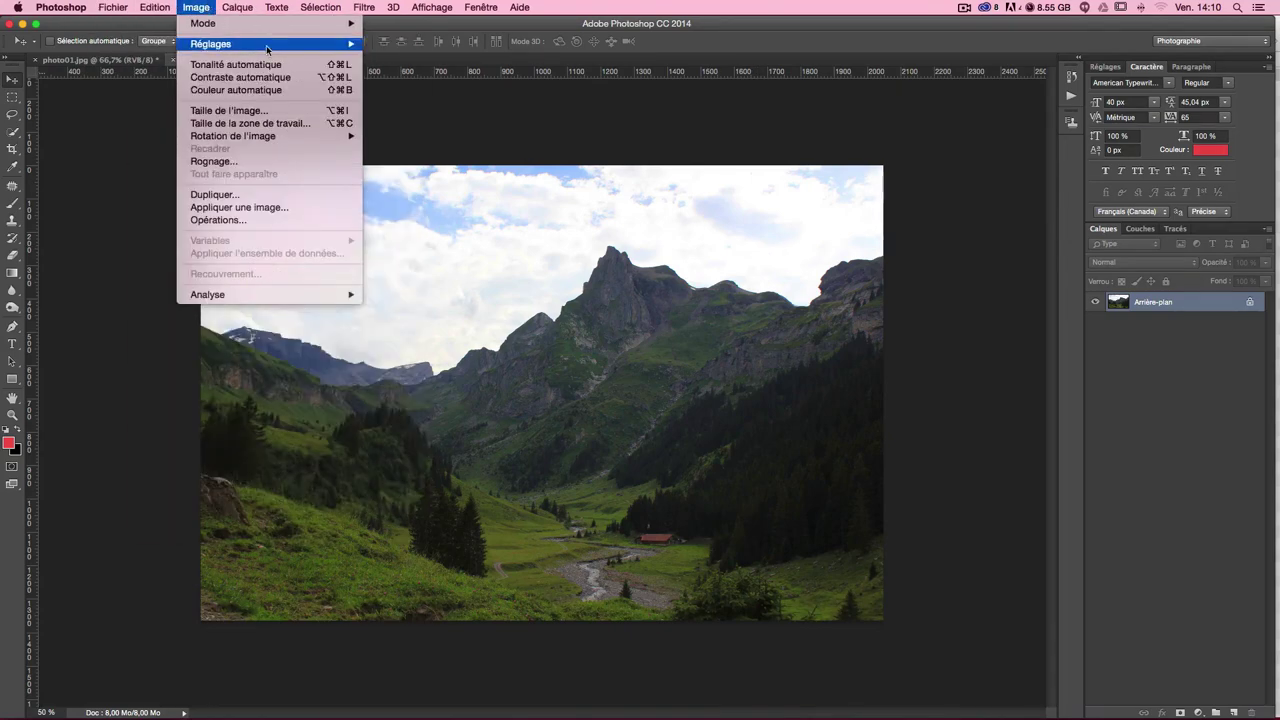
{"action": "mouse_move", "coordinate": [203, 23]}
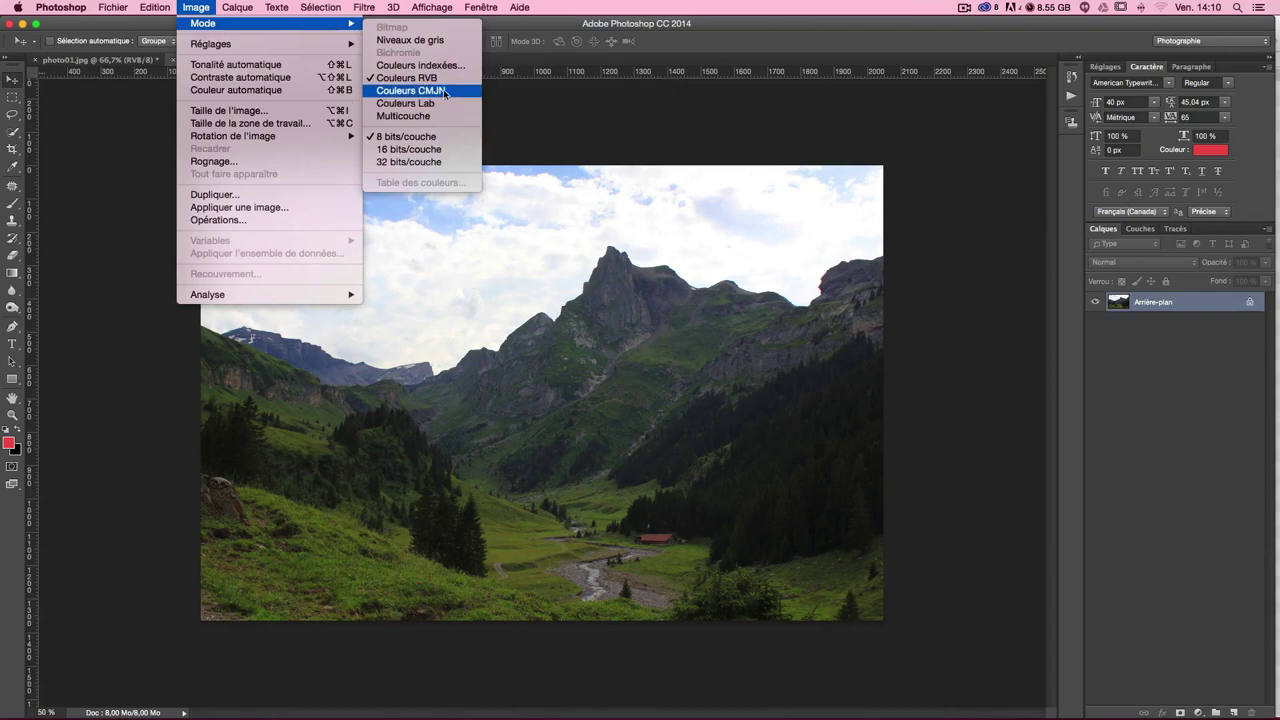
{"action": "left_click", "coordinate": [451, 40]}
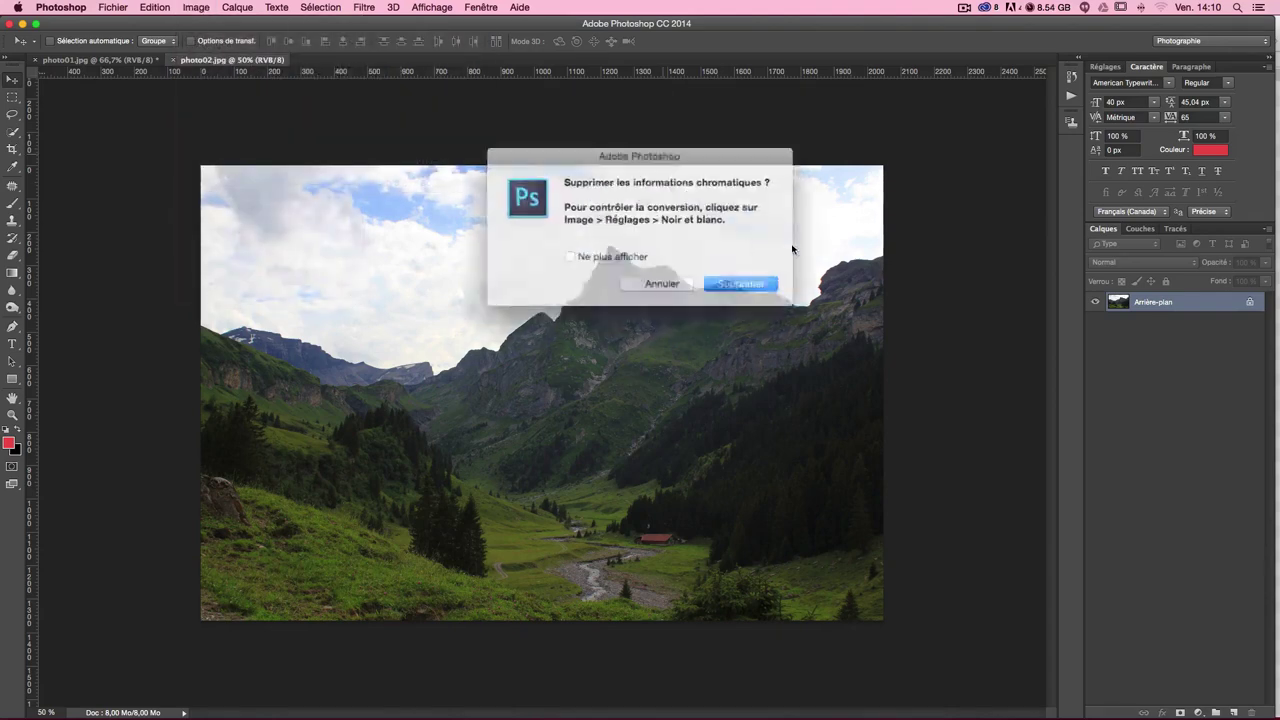
{"action": "left_click", "coordinate": [742, 283]}
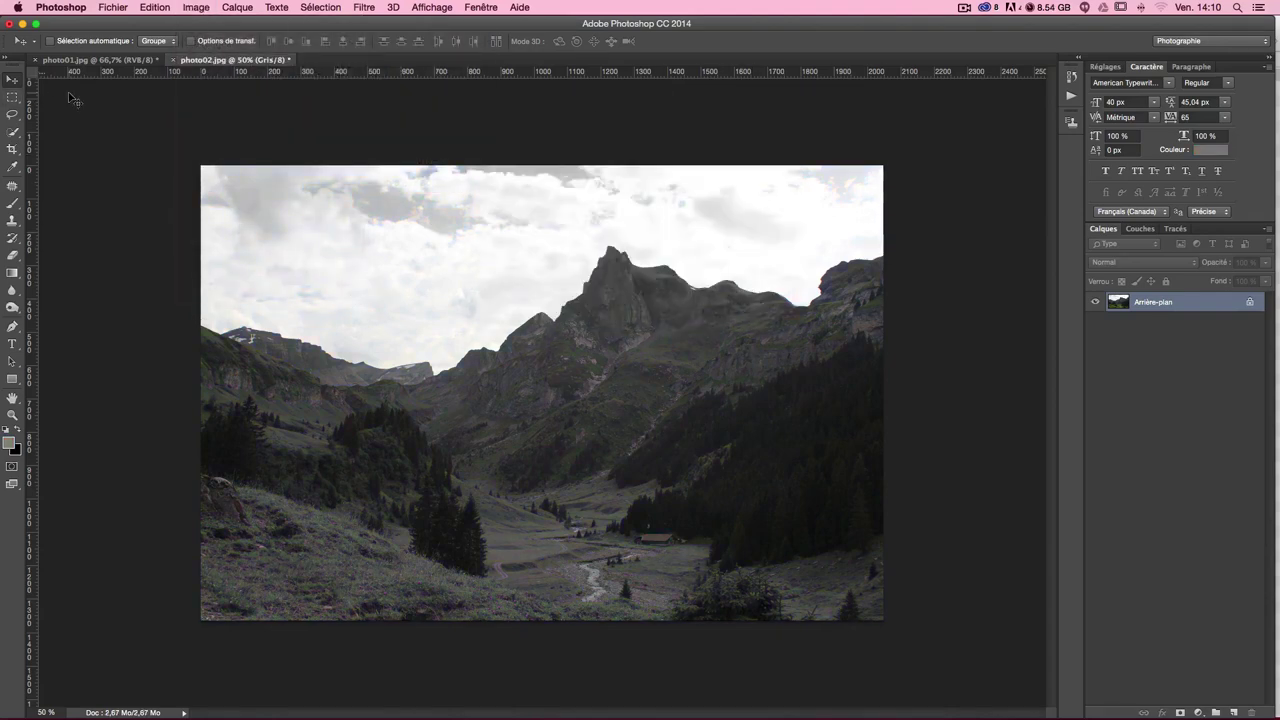
Apply Levels to the valley photo with inputs 20, about 1,20 and 249.
{"action": "key", "text": "ctrl+l"}
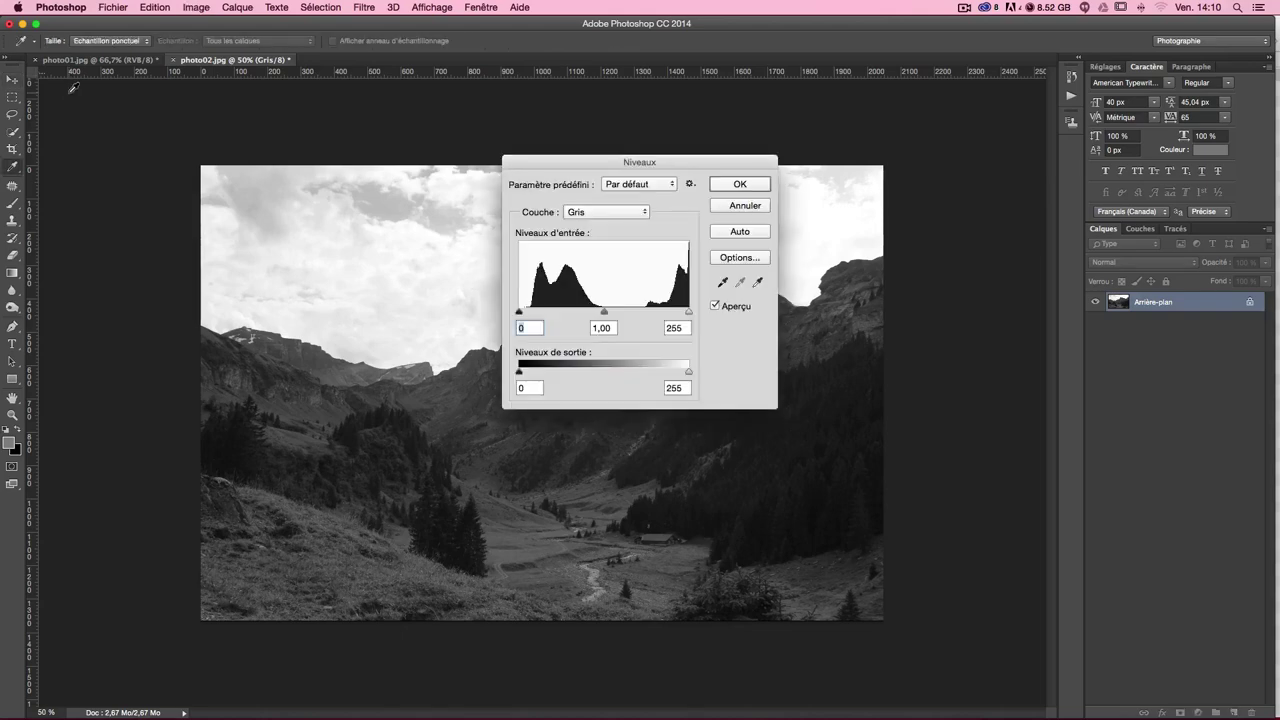
{"action": "left_click_drag", "start_coordinate": [604, 155], "coordinate": [983, 130]}
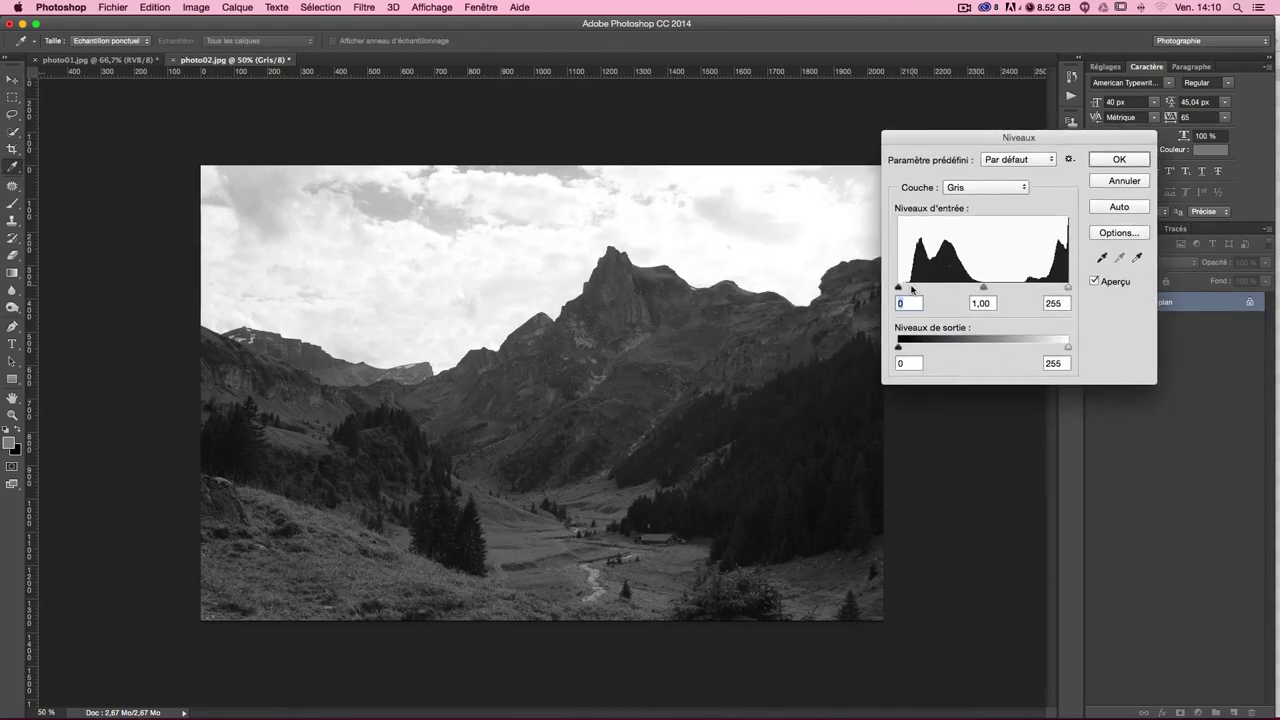
{"action": "left_click_drag", "start_coordinate": [898, 288], "coordinate": [905, 288]}
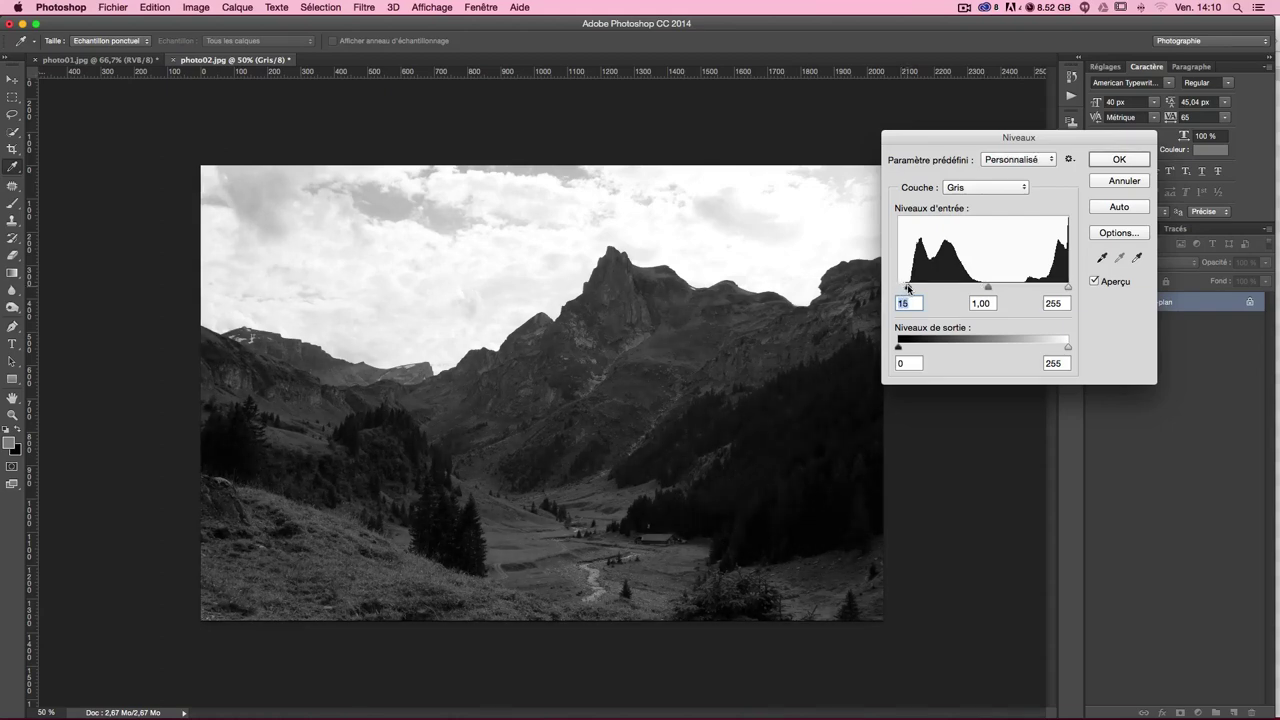
{"action": "left_click_drag", "start_coordinate": [907, 289], "coordinate": [911, 288]}
{"action": "left_click_drag", "start_coordinate": [1062, 291], "coordinate": [1064, 289]}
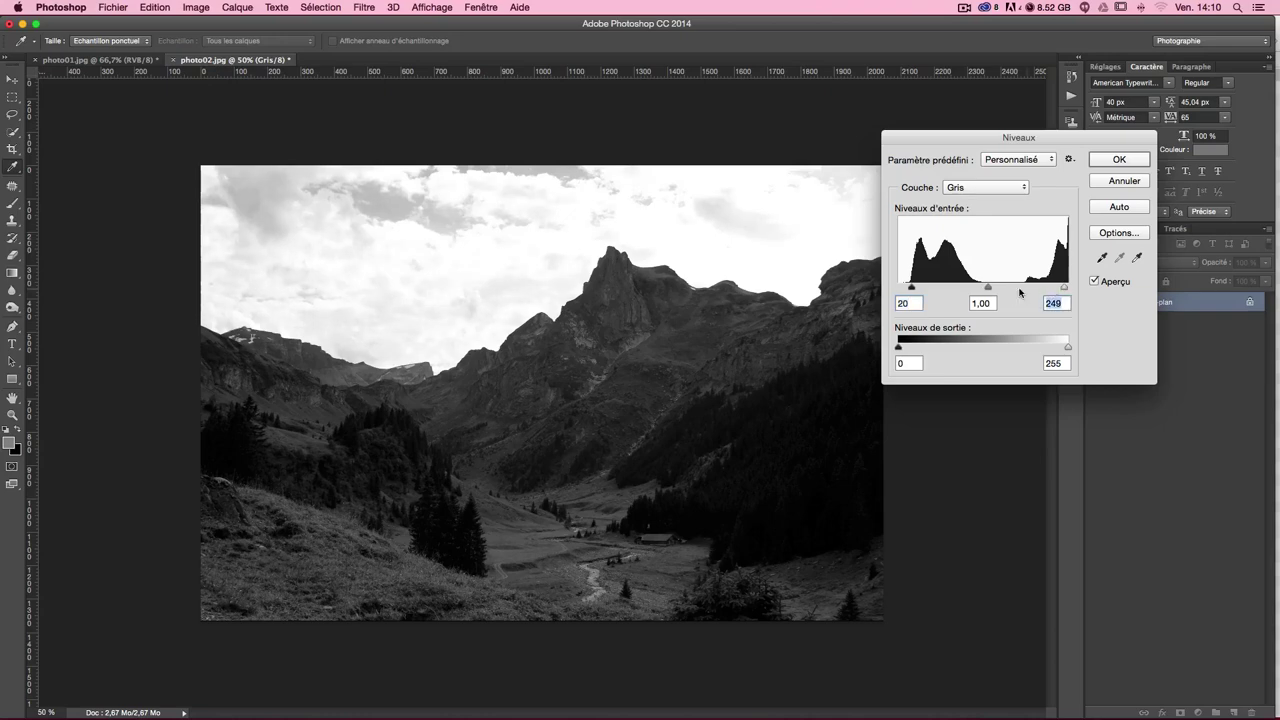
{"action": "left_click_drag", "start_coordinate": [987, 288], "coordinate": [980, 288]}
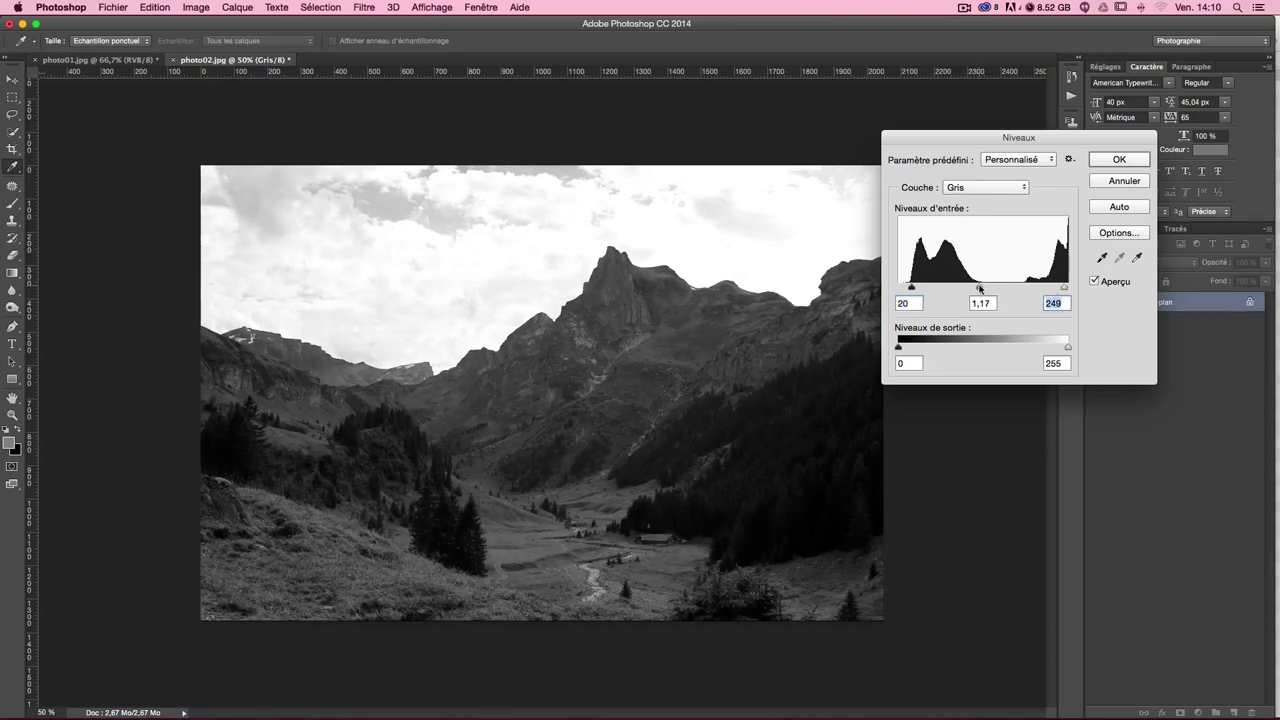
{"action": "left_click_drag", "start_coordinate": [979, 288], "coordinate": [980, 288]}
{"action": "left_click", "coordinate": [978, 288]}
{"action": "key", "text": "Return"}
Paste the whole valley image into the portrait as Calque 1, placed below Calque 0 copie.
{"action": "key", "text": "v"}
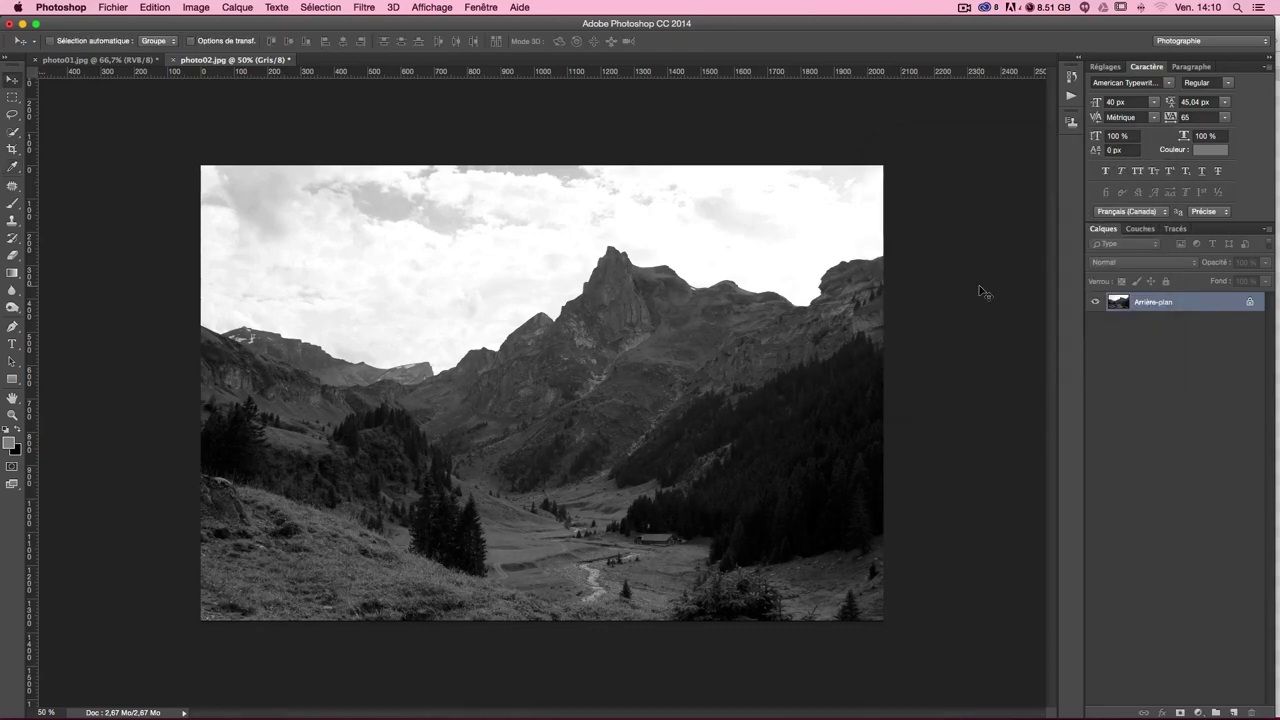
{"action": "key", "text": "ctrl+z"}
{"action": "key", "text": "ctrl+z"}
{"action": "key", "text": "ctrl+z"}
{"action": "key", "text": "ctrl+z"}
{"action": "key", "text": "ctrl+a"}
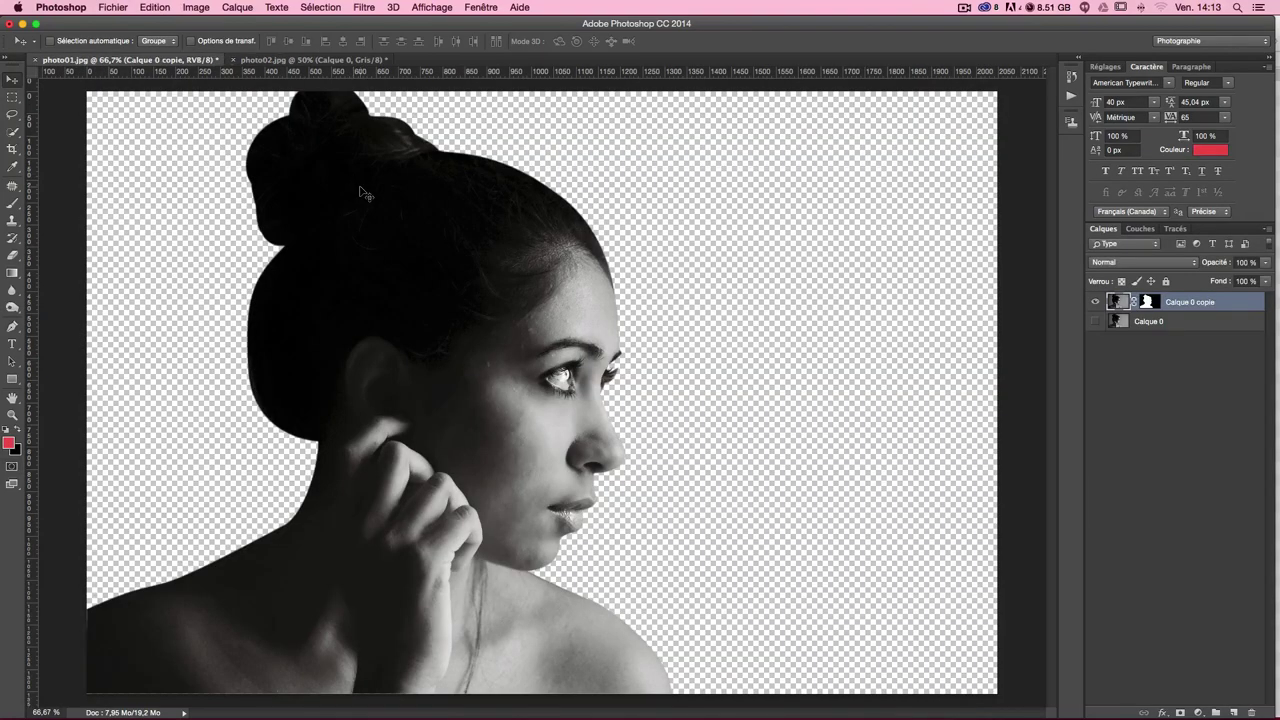
{"action": "key", "text": "ctrl+v"}
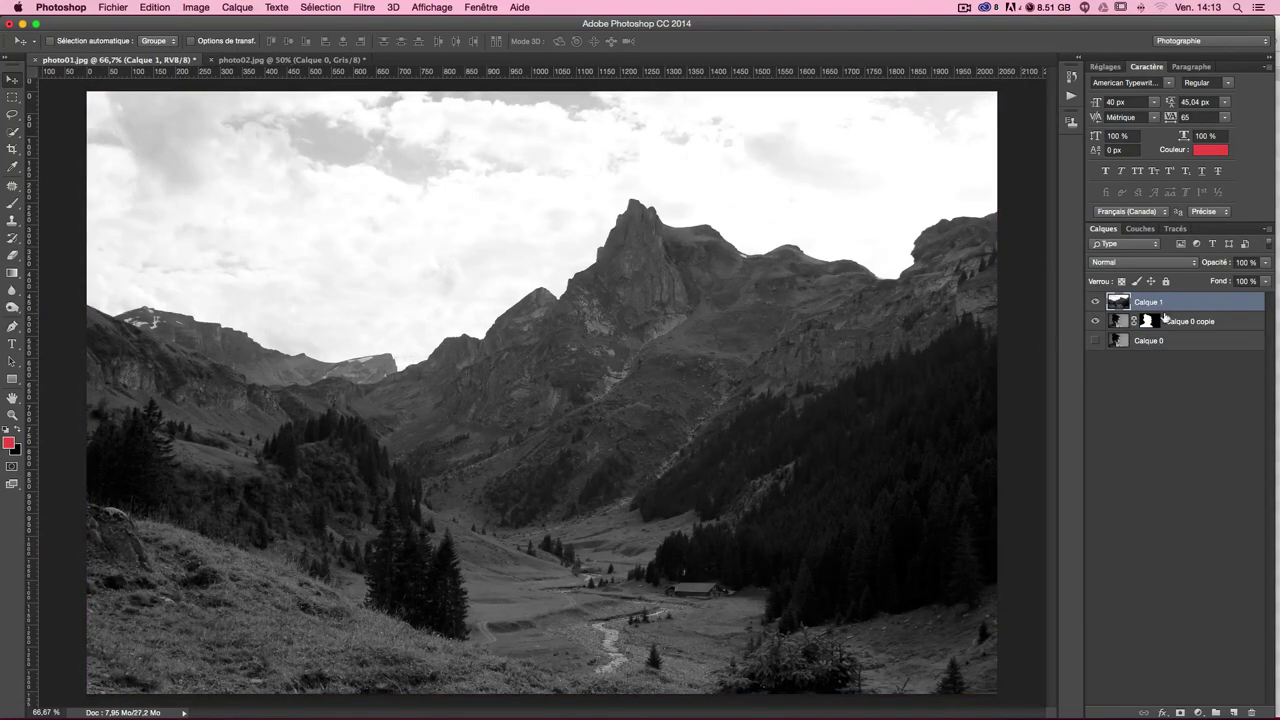
{"action": "left_click_drag", "start_coordinate": [1180, 304], "coordinate": [1174, 330]}
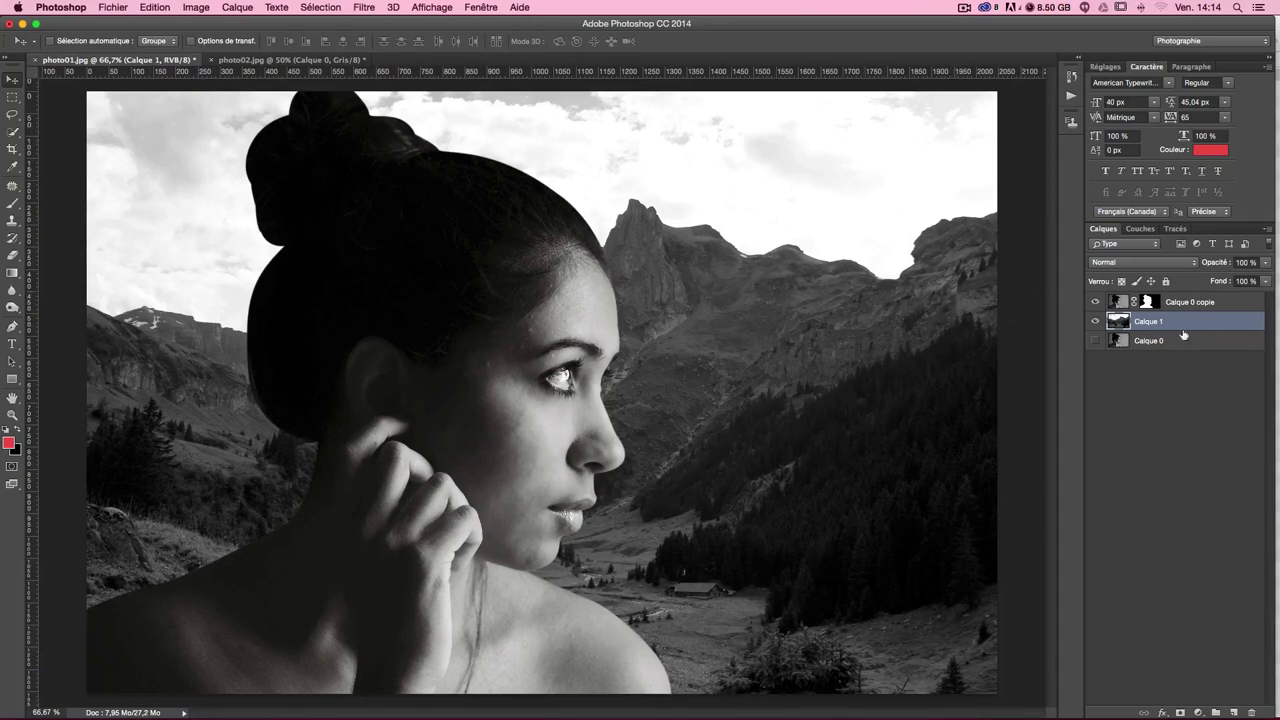
Load the woman's mask as a selection and Coller dedans the landscape as Calque 2.
{"action": "left_click", "coordinate": [1148, 304]}
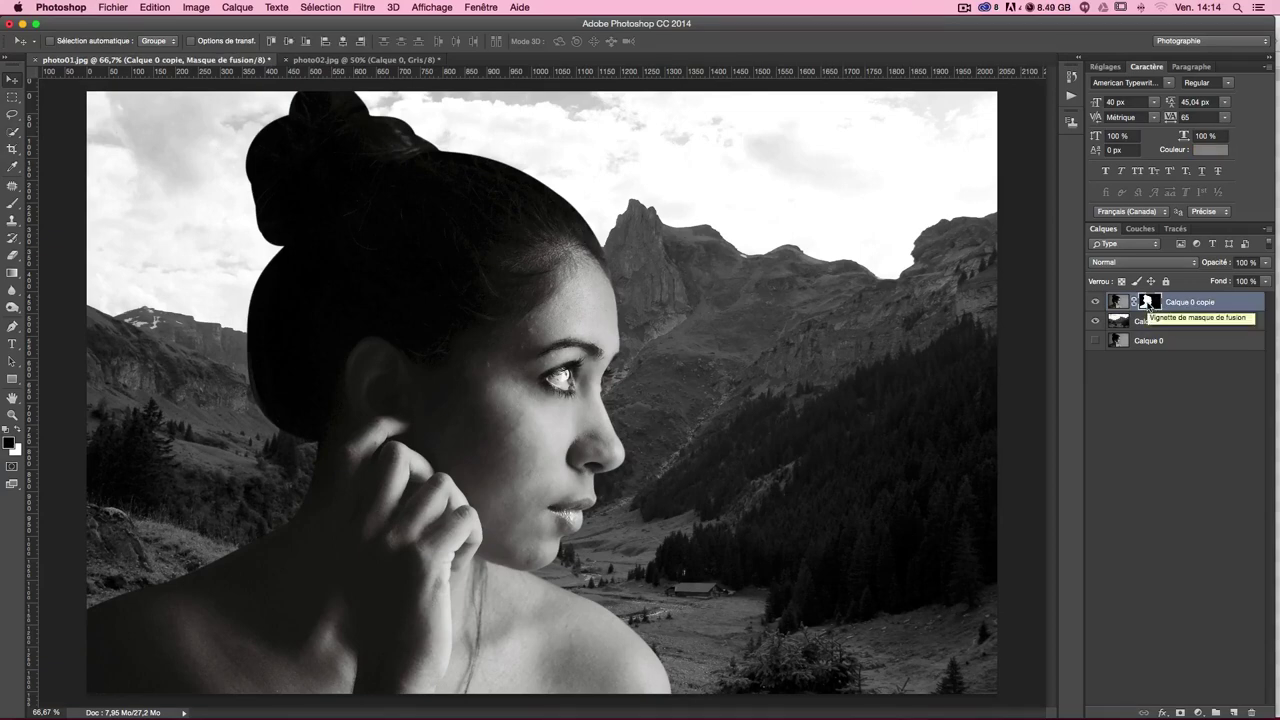
{"action": "left_click", "coordinate": [1150, 305], "text": "ctrl"}
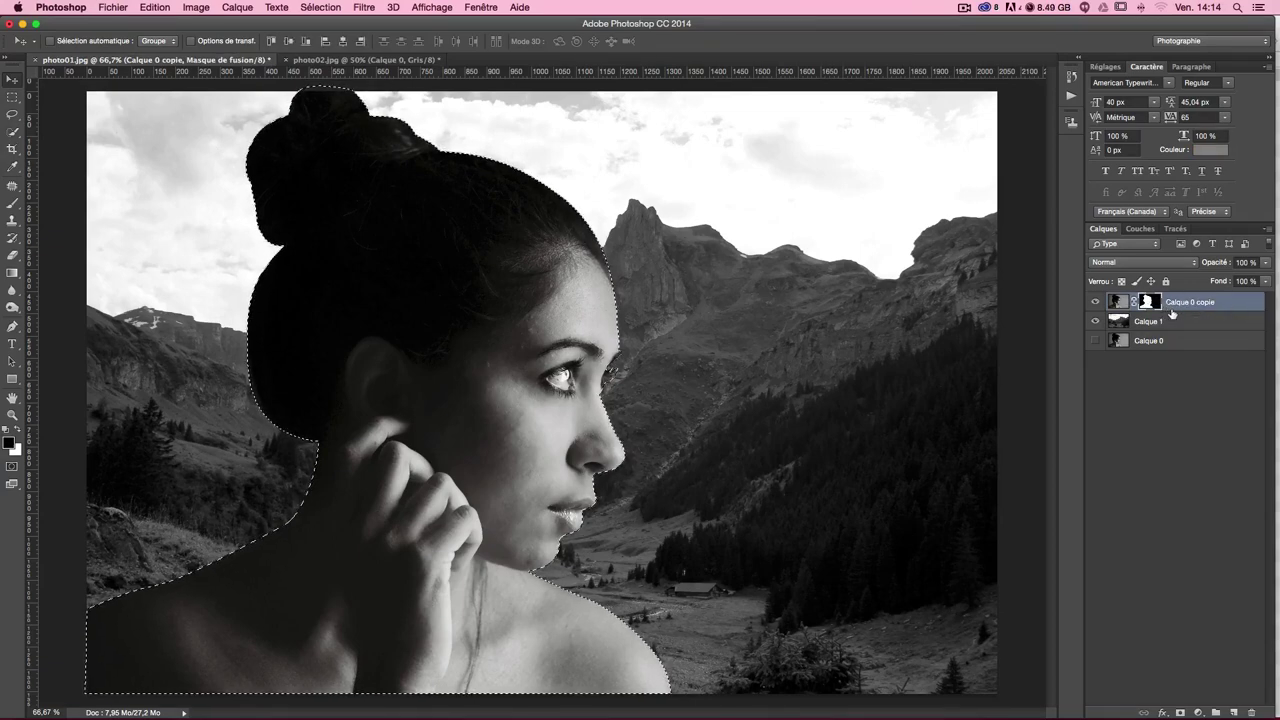
{"action": "left_click", "coordinate": [156, 8]}
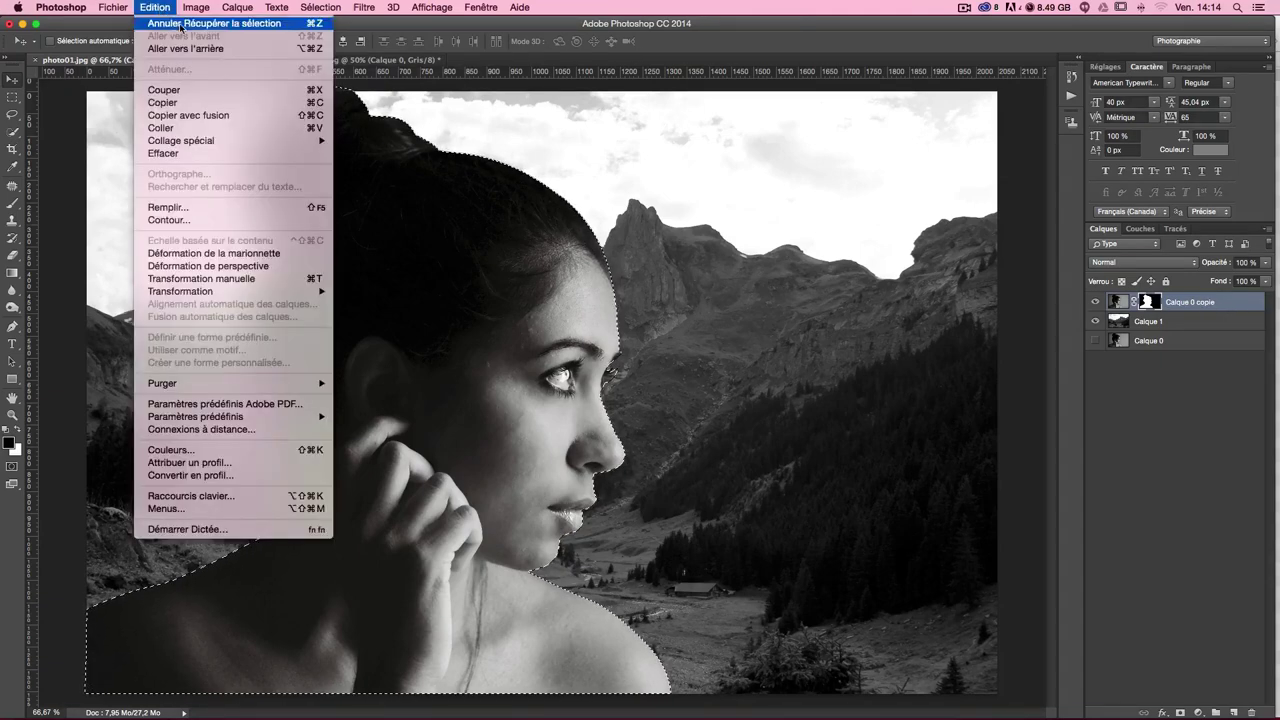
{"action": "mouse_move", "coordinate": [181, 141]}
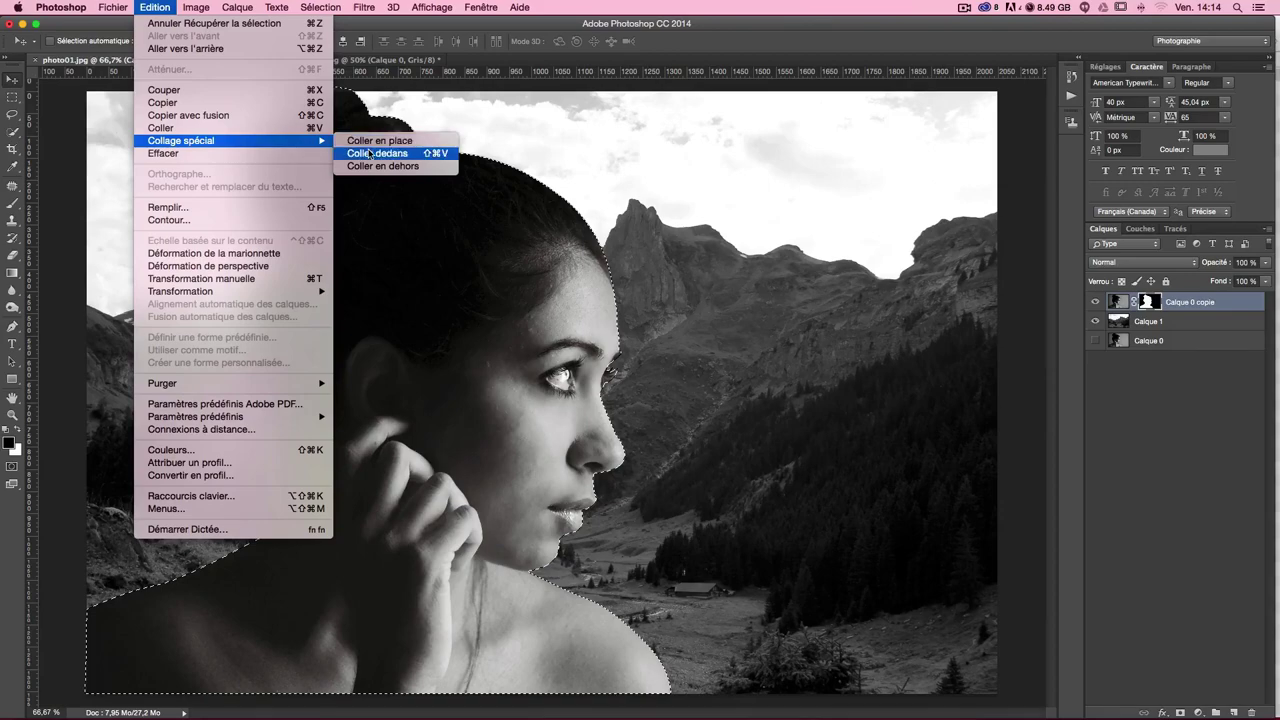
{"action": "left_click", "coordinate": [372, 155]}
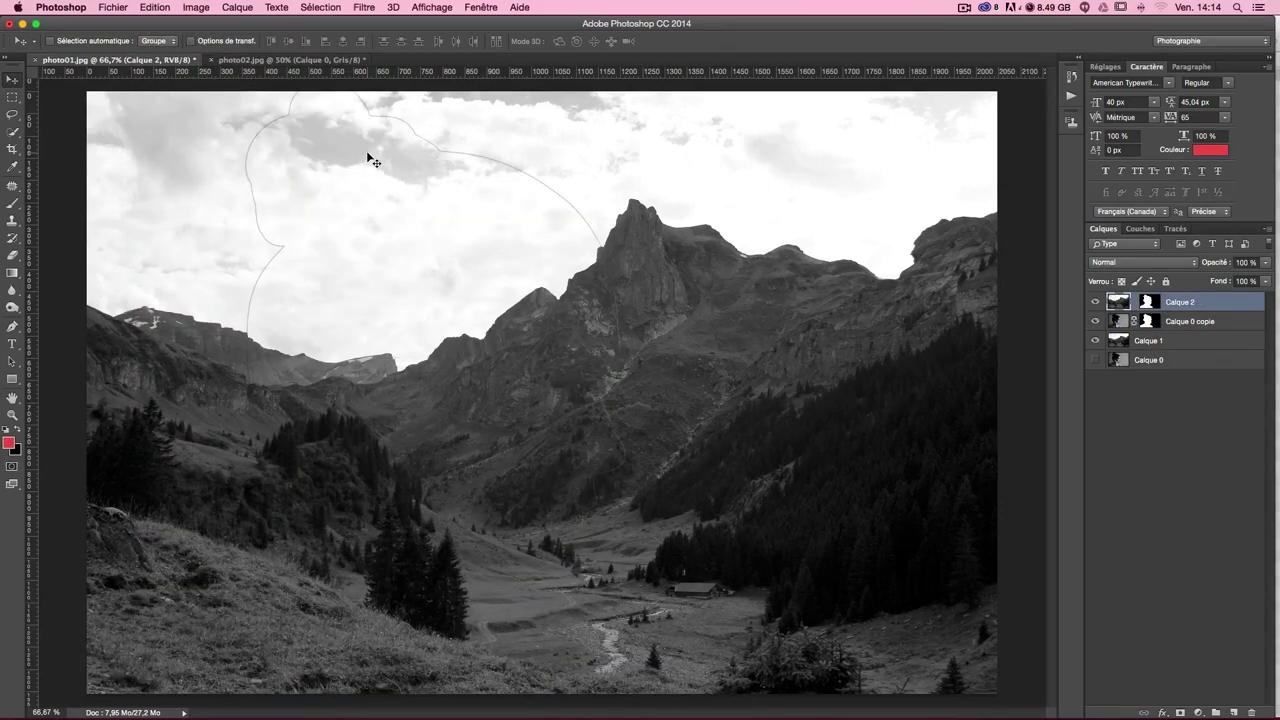
{"action": "key", "text": "ctrl+z"}
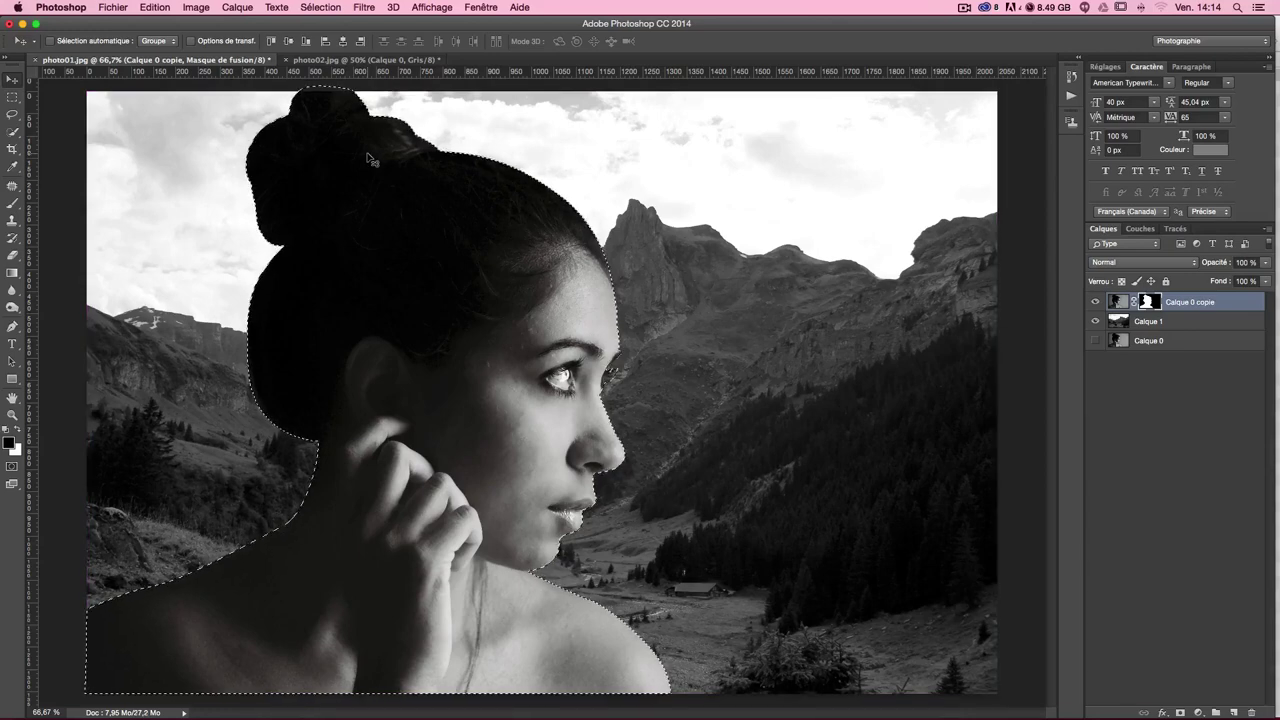
{"action": "key", "text": "ctrl+d"}
{"action": "key", "text": "ctrl+v"}
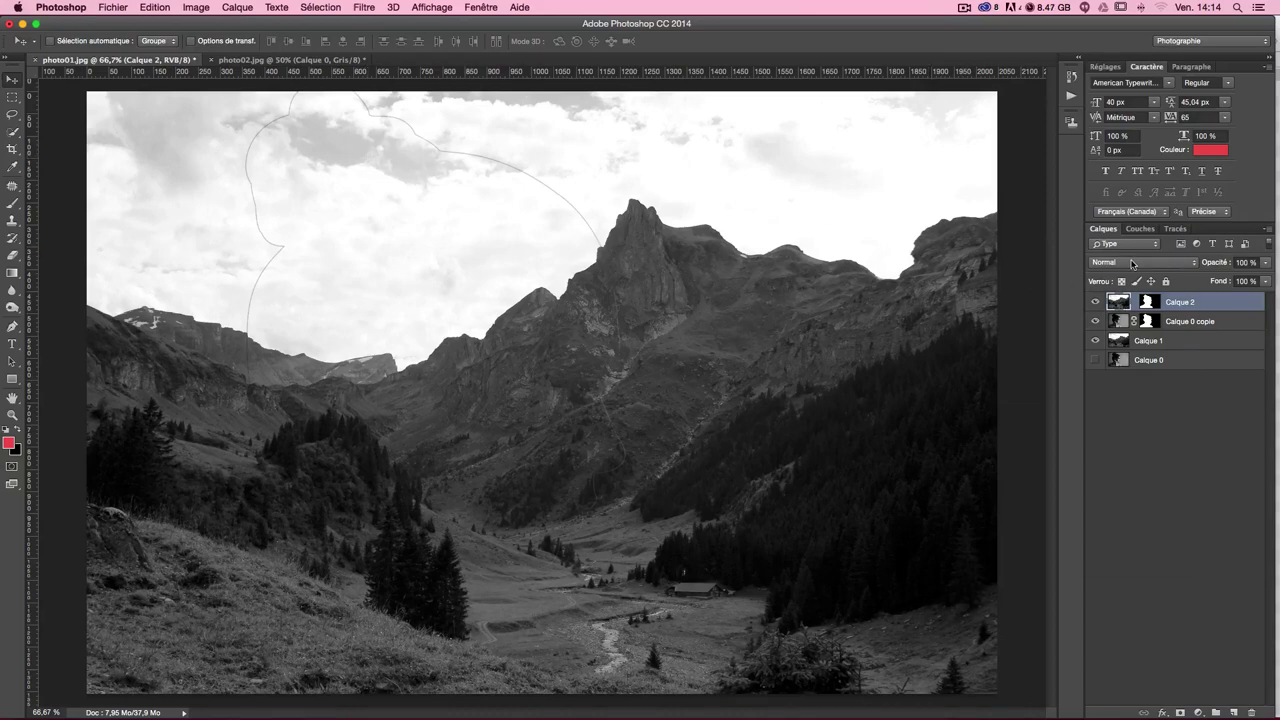
Change Calque 2's blend mode from Normal to Superposition.
{"action": "left_click", "coordinate": [1133, 263]}
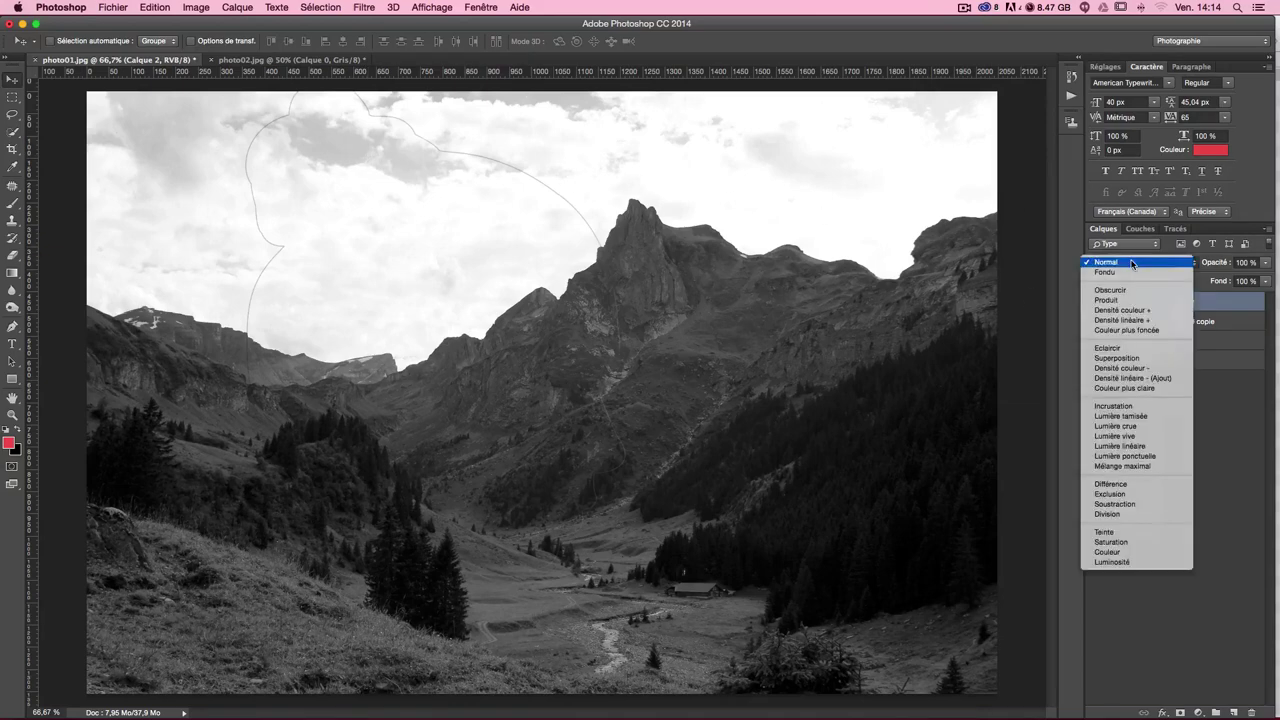
{"action": "left_click", "coordinate": [1150, 357]}
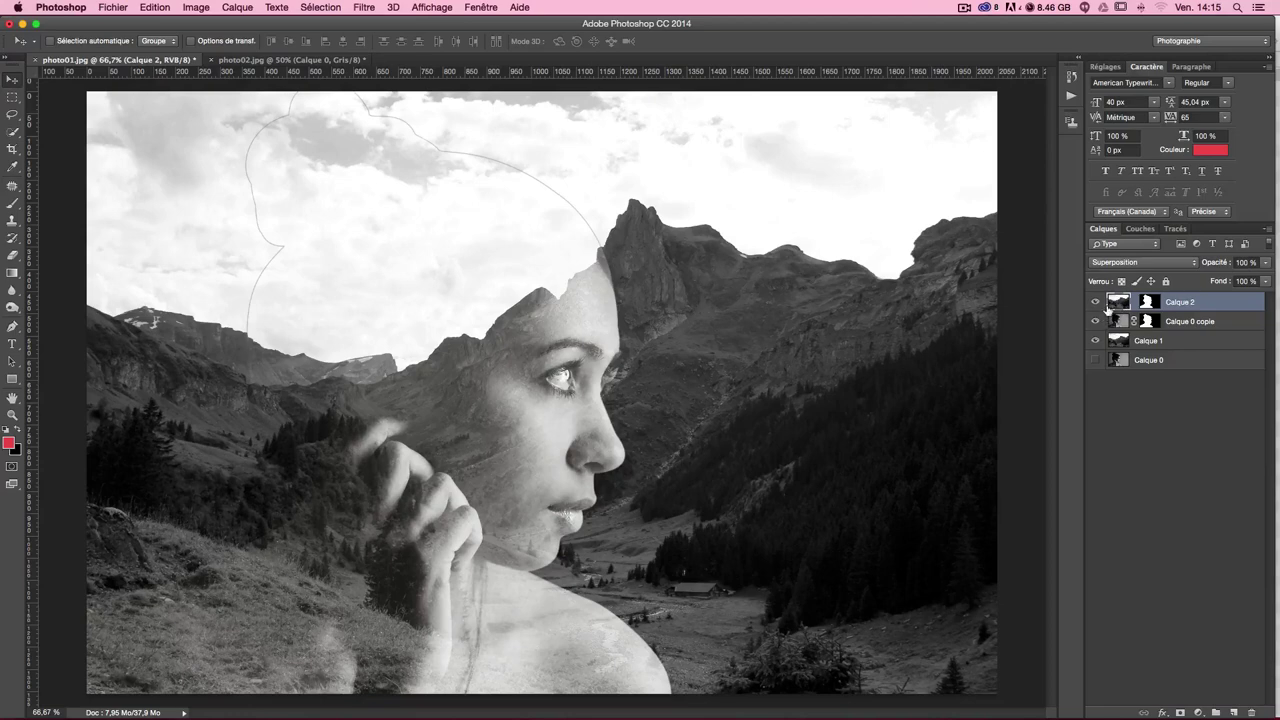
{"action": "key", "text": "super+l"}
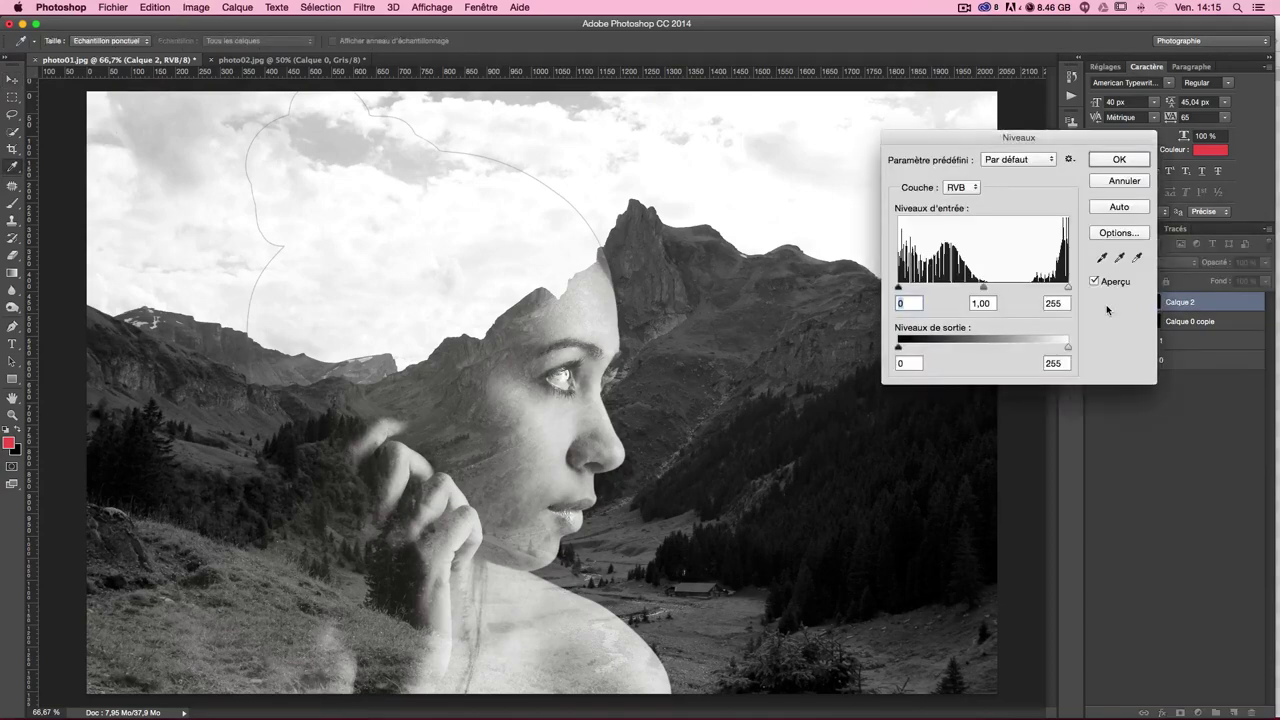
Apply Levels 13, 0,80, 255 to Calque 2, deepening shadows and darkening midtones.
{"action": "mouse_move", "coordinate": [1068, 288]}
{"action": "left_mouse_down"}
{"action": "mouse_move", "coordinate": [1046, 290]}
{"action": "mouse_move", "coordinate": [1108, 290]}
{"action": "left_mouse_up"}
{"action": "left_click", "coordinate": [1095, 282]}
{"action": "left_click_drag", "start_coordinate": [983, 289], "coordinate": [996, 291]}
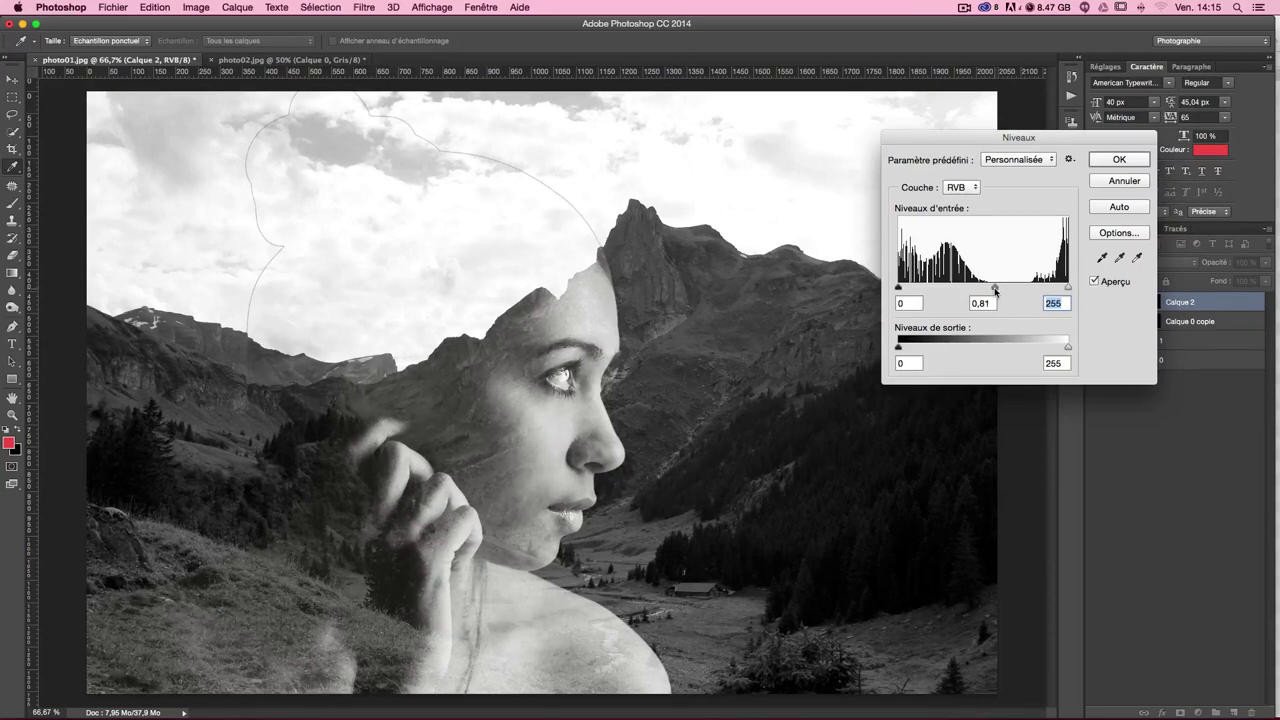
{"action": "left_click", "coordinate": [995, 291]}
{"action": "left_click_drag", "start_coordinate": [898, 289], "coordinate": [905, 289]}
{"action": "left_click_drag", "start_coordinate": [906, 289], "coordinate": [907, 289]}
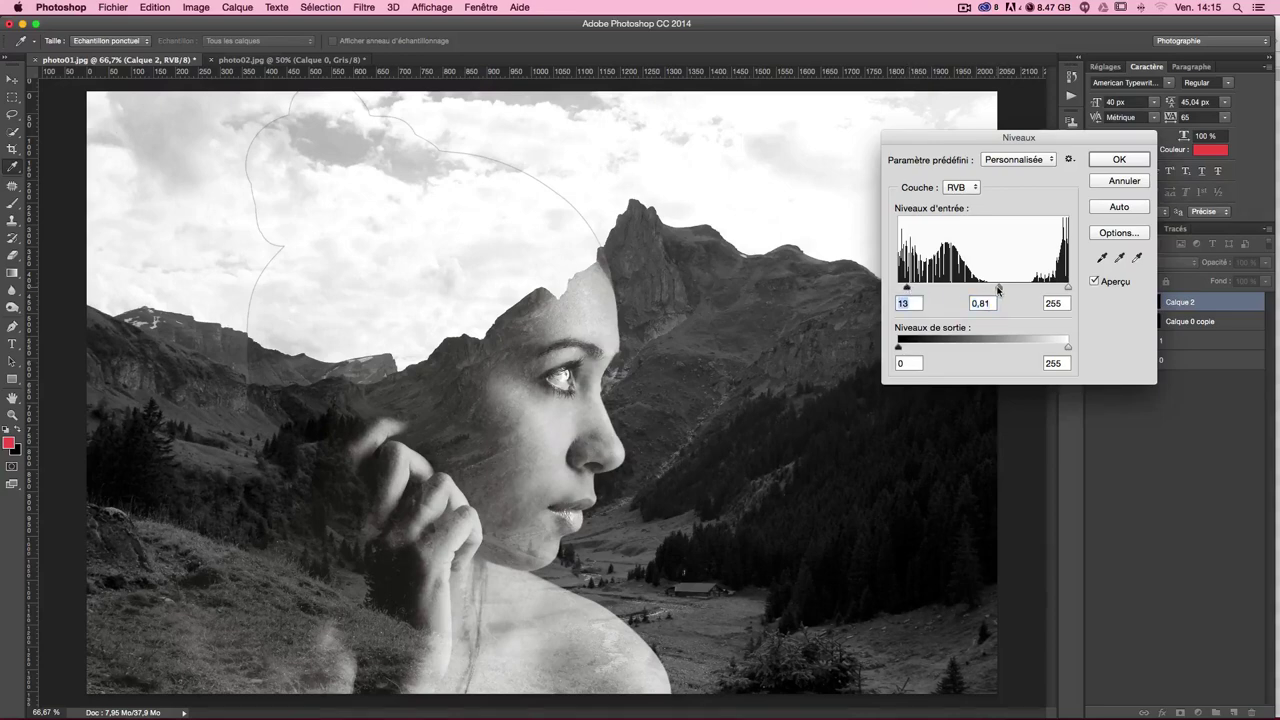
{"action": "left_click", "coordinate": [999, 289]}
{"action": "left_click", "coordinate": [1121, 162]}
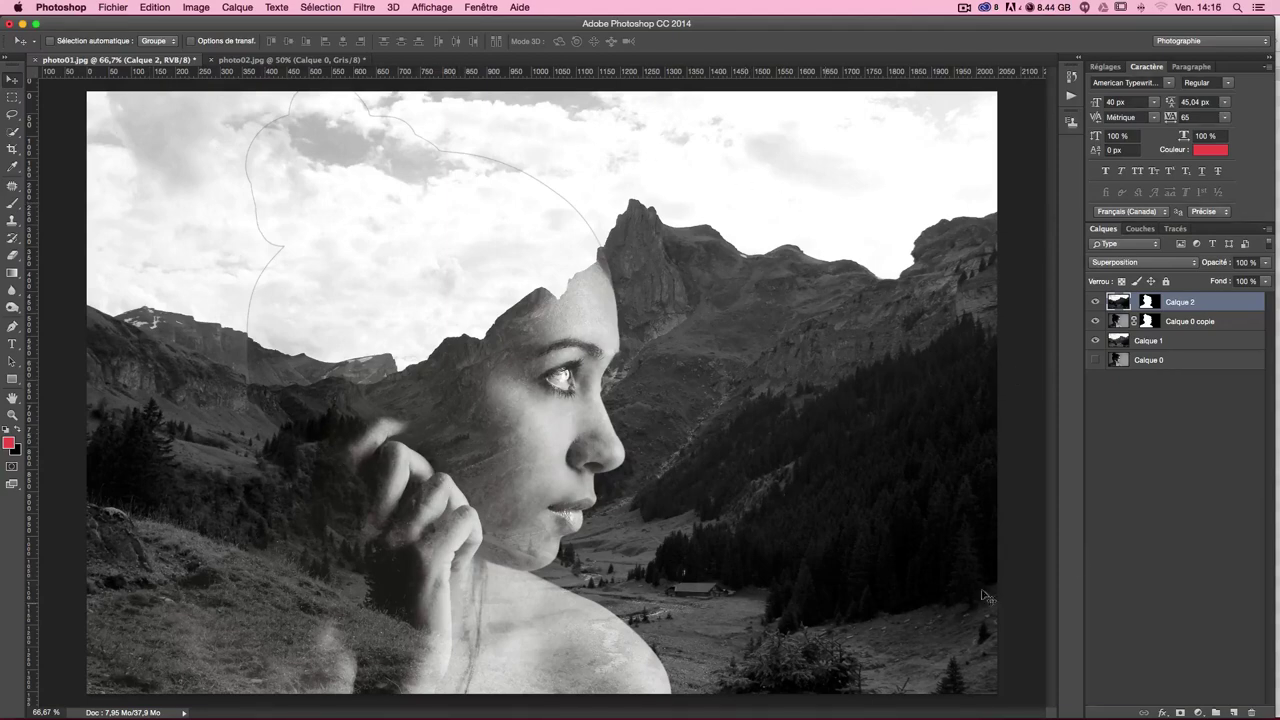
{"action": "left_click", "coordinate": [1120, 342]}
Apply Levels with black input 10 and midtone 0,80 to the background layer Calque 1.
{"action": "left_click", "coordinate": [1095, 341], "text": "alt"}
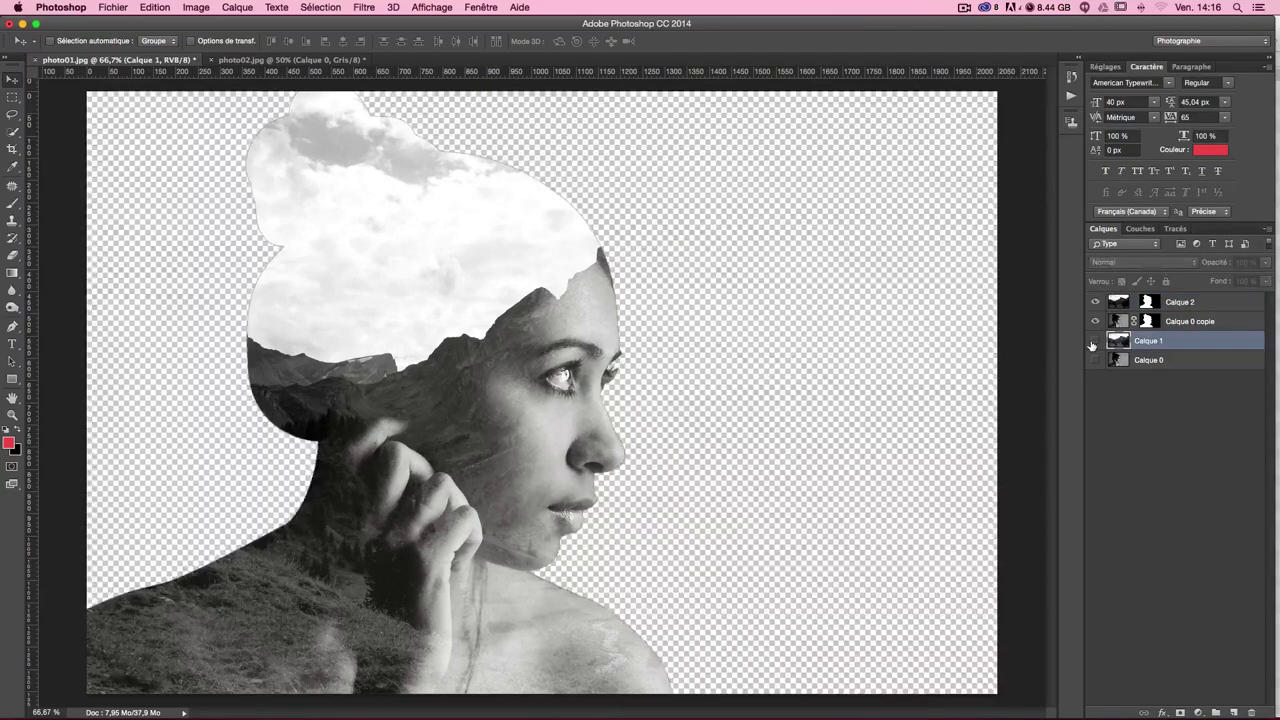
{"action": "left_click", "coordinate": [1095, 341], "text": "alt"}
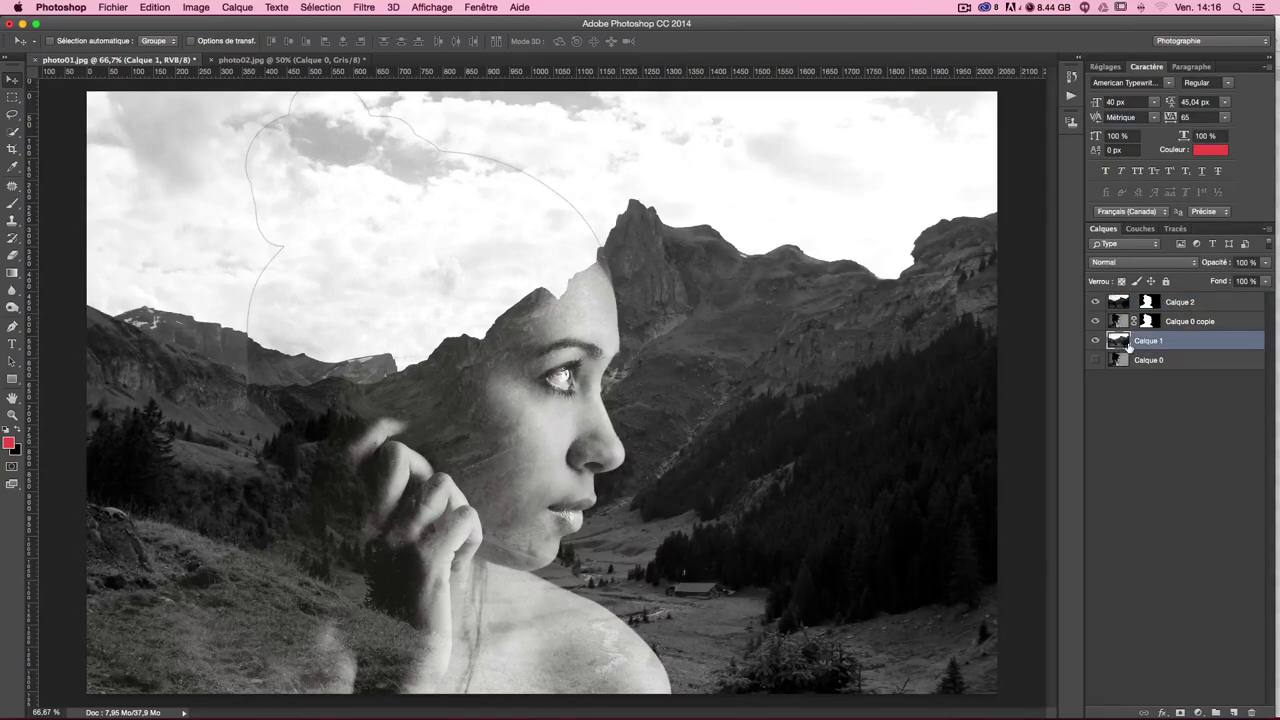
{"action": "key", "text": "ctrl+l"}
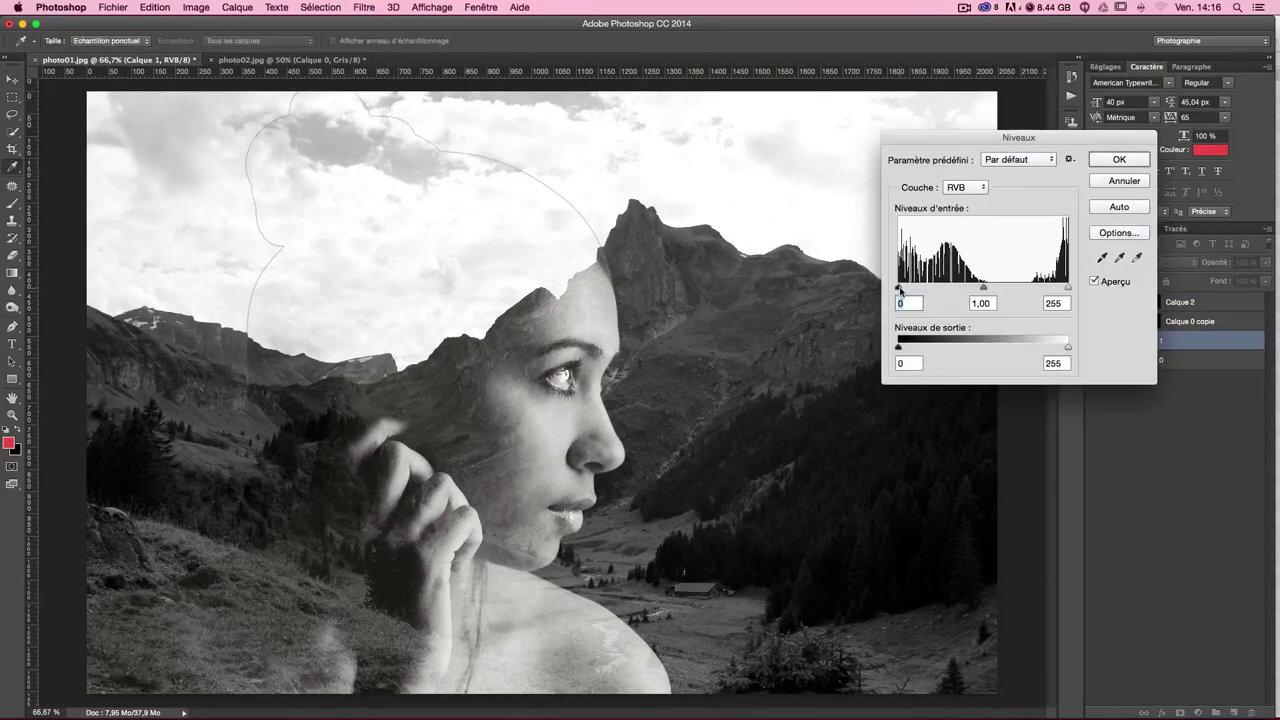
{"action": "left_click_drag", "start_coordinate": [898, 287], "coordinate": [905, 290]}
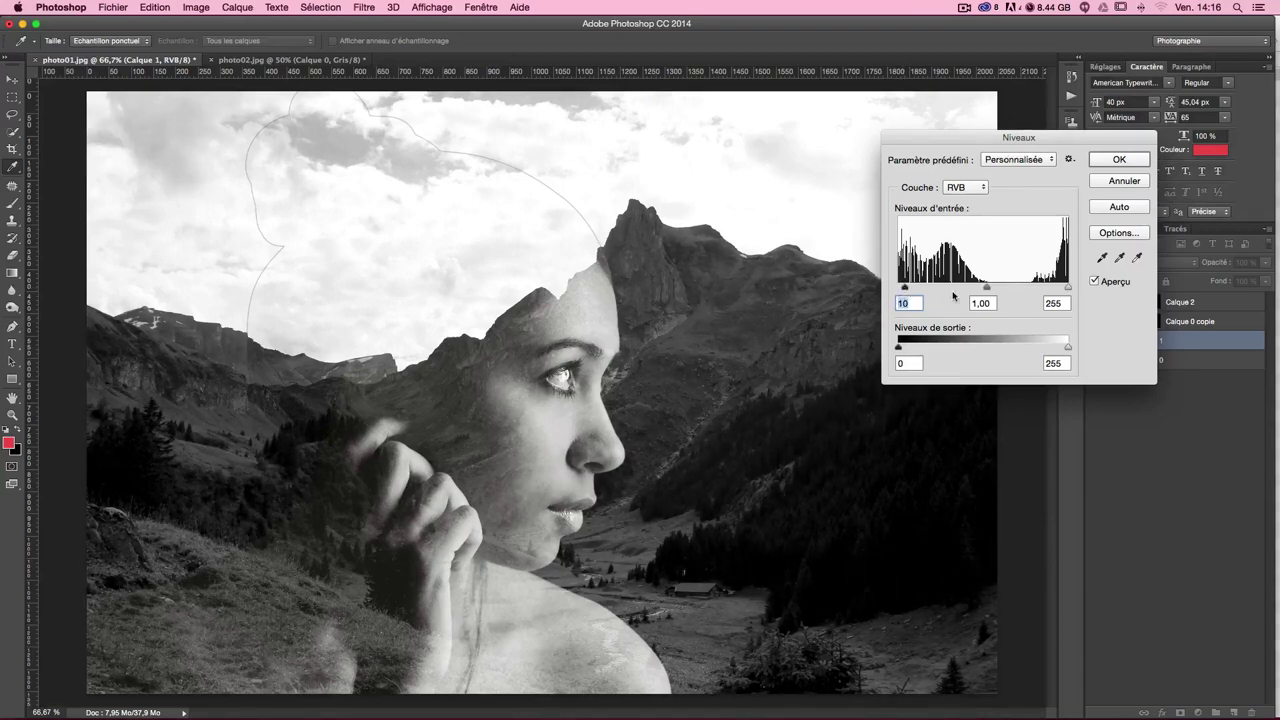
{"action": "left_click_drag", "start_coordinate": [986, 287], "coordinate": [989, 289]}
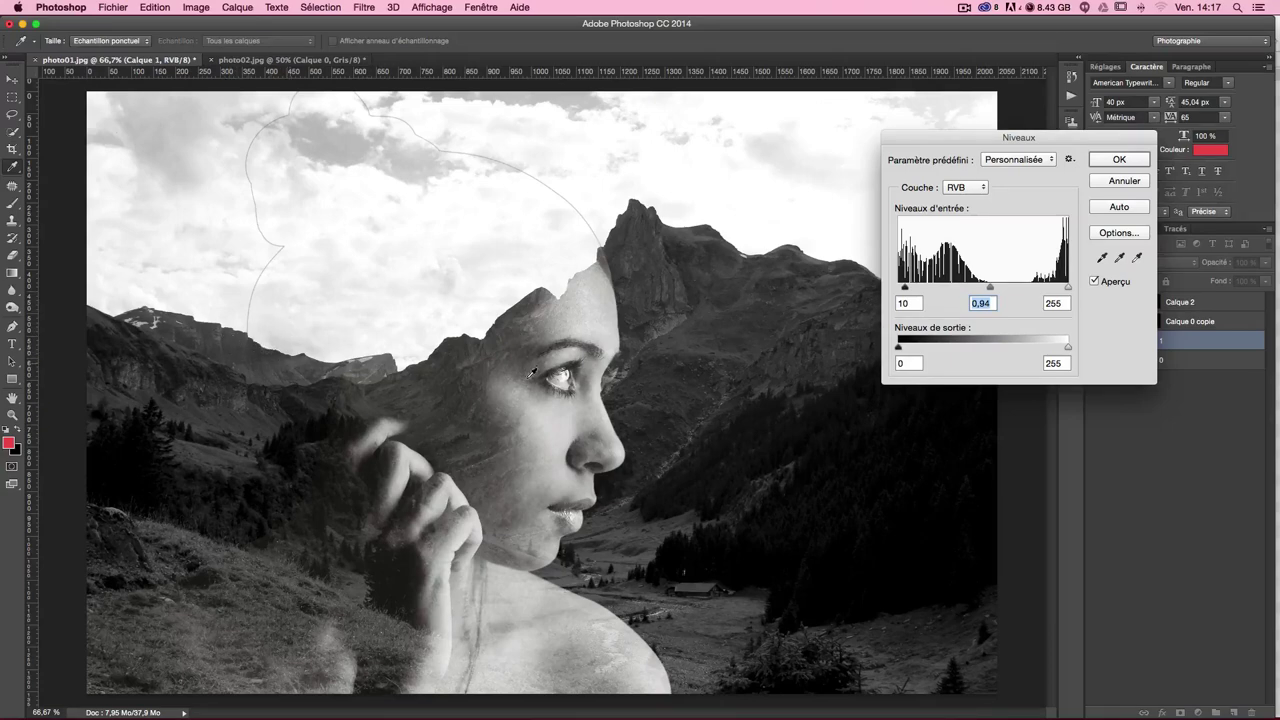
{"action": "mouse_move", "coordinate": [992, 289]}
{"action": "left_mouse_down"}
{"action": "mouse_move", "coordinate": [975, 290]}
{"action": "mouse_move", "coordinate": [990, 287]}
{"action": "left_mouse_up"}
{"action": "key", "text": "Return"}
{"action": "key", "text": "ctrl+z"}
Compare layers by toggling visibility, then stamp all visible layers into a new Calque 3 above Calque 2.
{"action": "key", "text": "ctrl+z"}
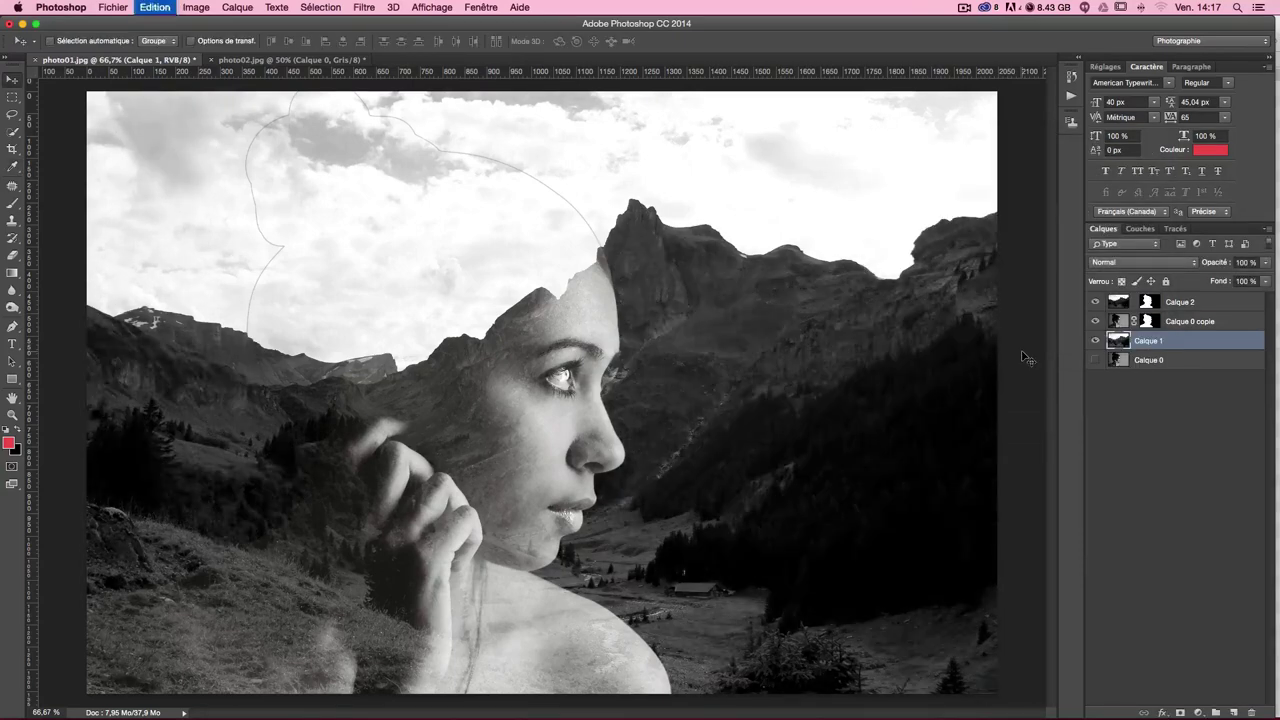
{"action": "key", "text": "ctrl+z"}
{"action": "key", "text": "ctrl+z"}
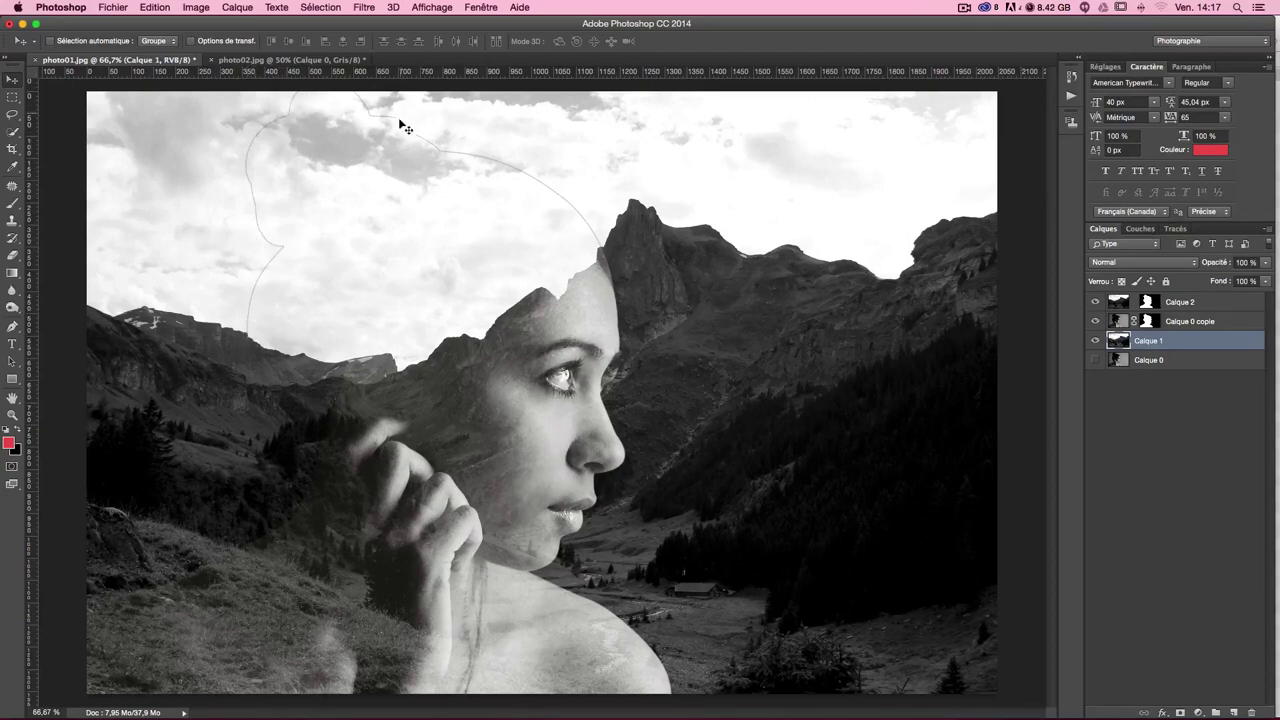
{"action": "left_click", "coordinate": [1094, 321]}
{"action": "left_click", "coordinate": [1094, 321]}
{"action": "left_click", "coordinate": [1094, 302]}
{"action": "left_click", "coordinate": [1094, 302]}
{"action": "left_click", "coordinate": [1094, 321]}
{"action": "left_click", "coordinate": [1094, 321]}
{"action": "left_click", "coordinate": [1216, 305]}
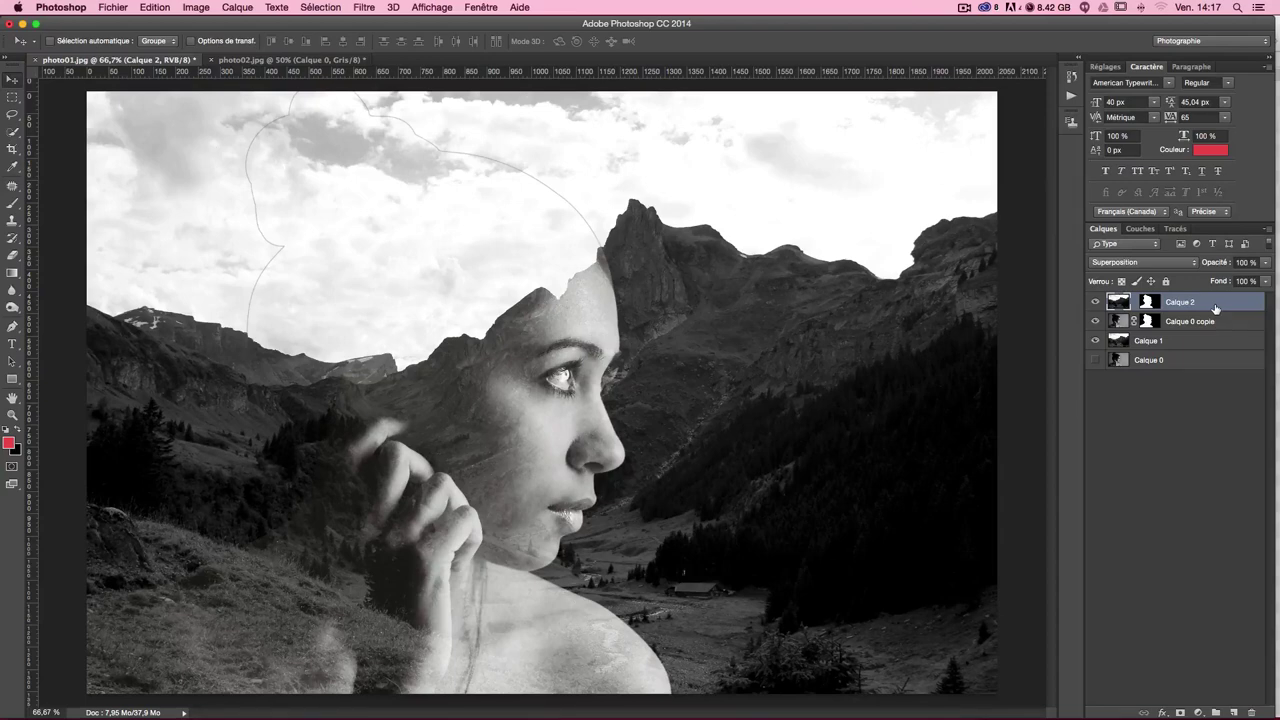
{"action": "key", "text": "ctrl+shift+alt+e"}
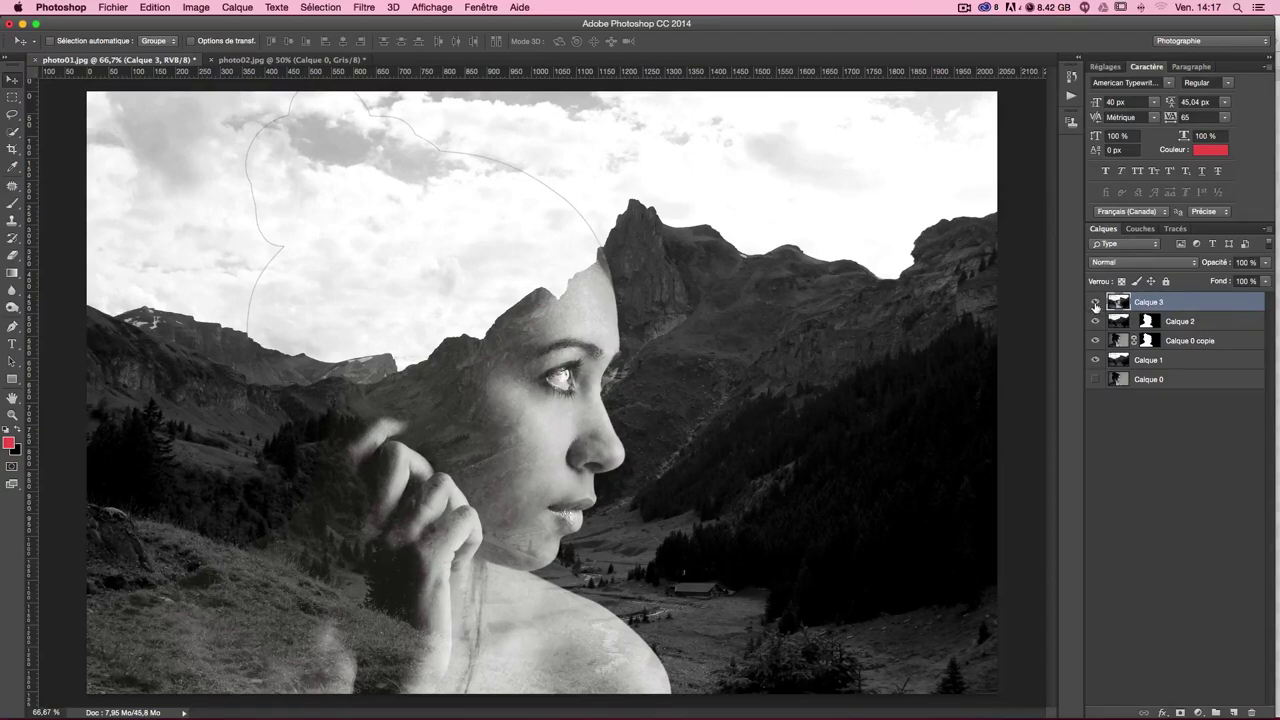
Zoom to 200% on the sky and set up the Clone Stamp with a 34 px brush.
{"action": "key", "text": "ctrl+1"}
{"action": "key", "text": "ctrl+plus"}
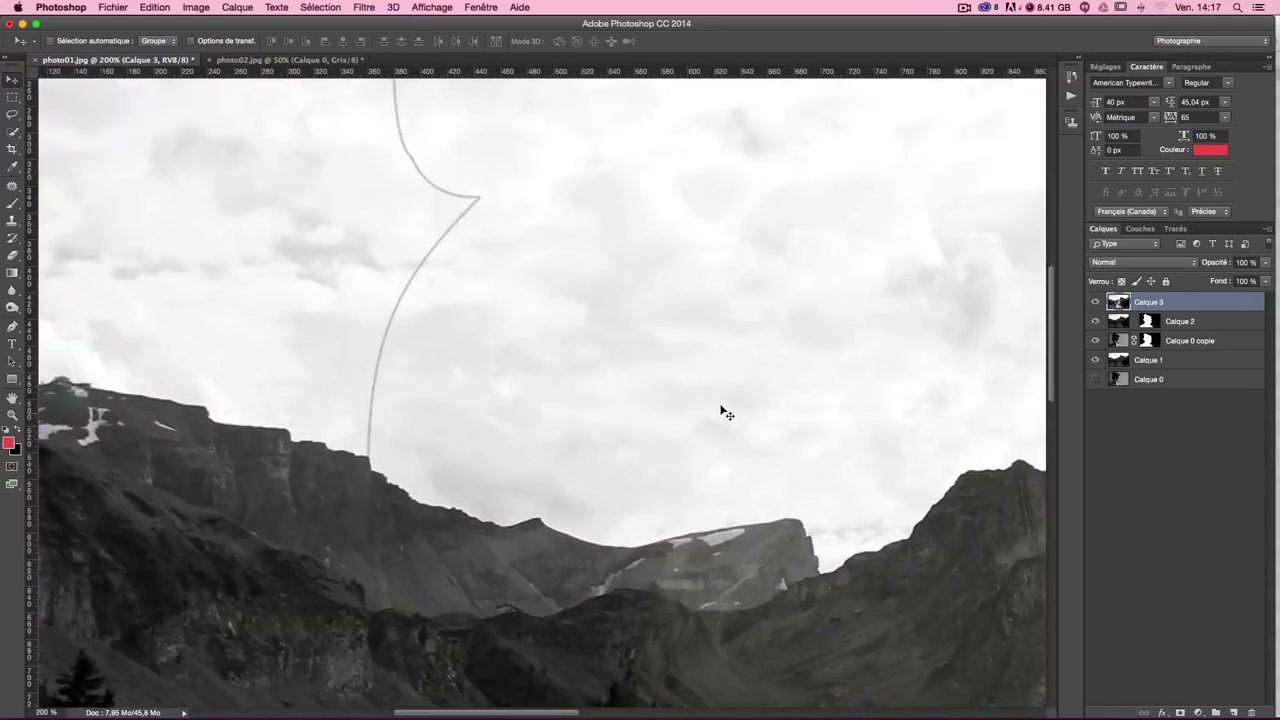
{"action": "left_click_drag", "start_coordinate": [723, 414], "coordinate": [660, 485]}
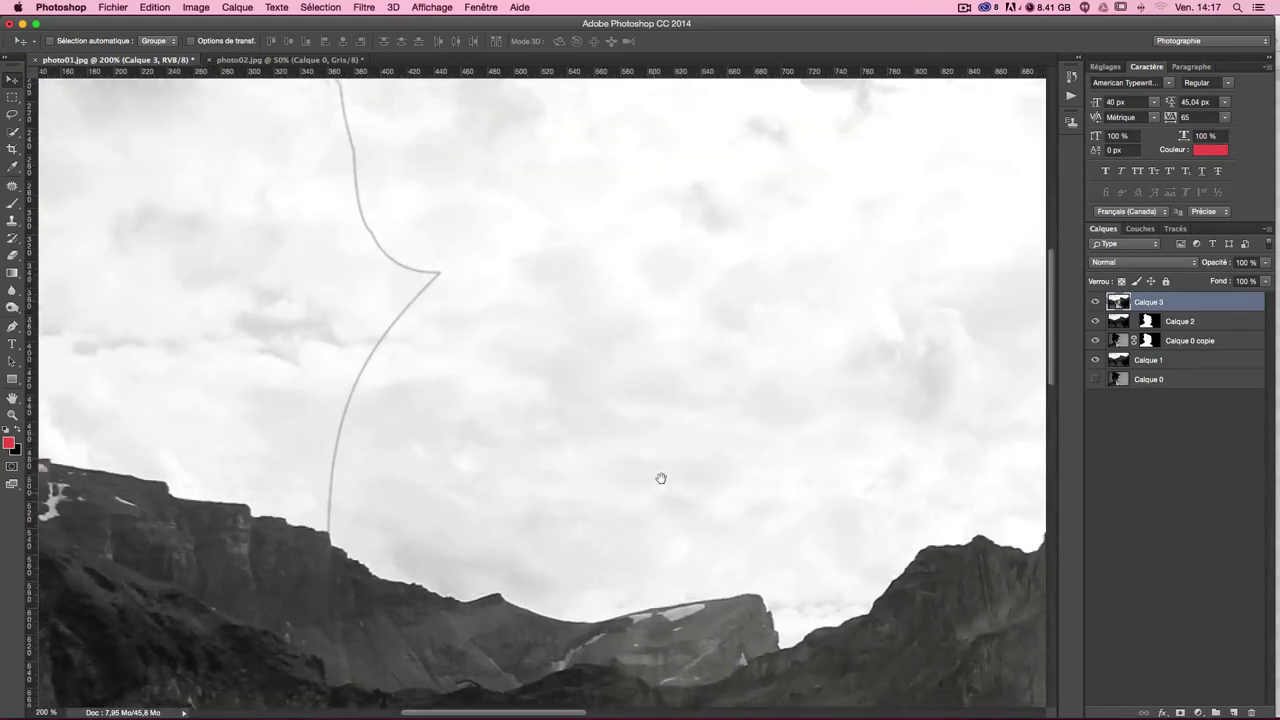
{"action": "left_click_drag", "start_coordinate": [563, 413], "coordinate": [533, 491]}
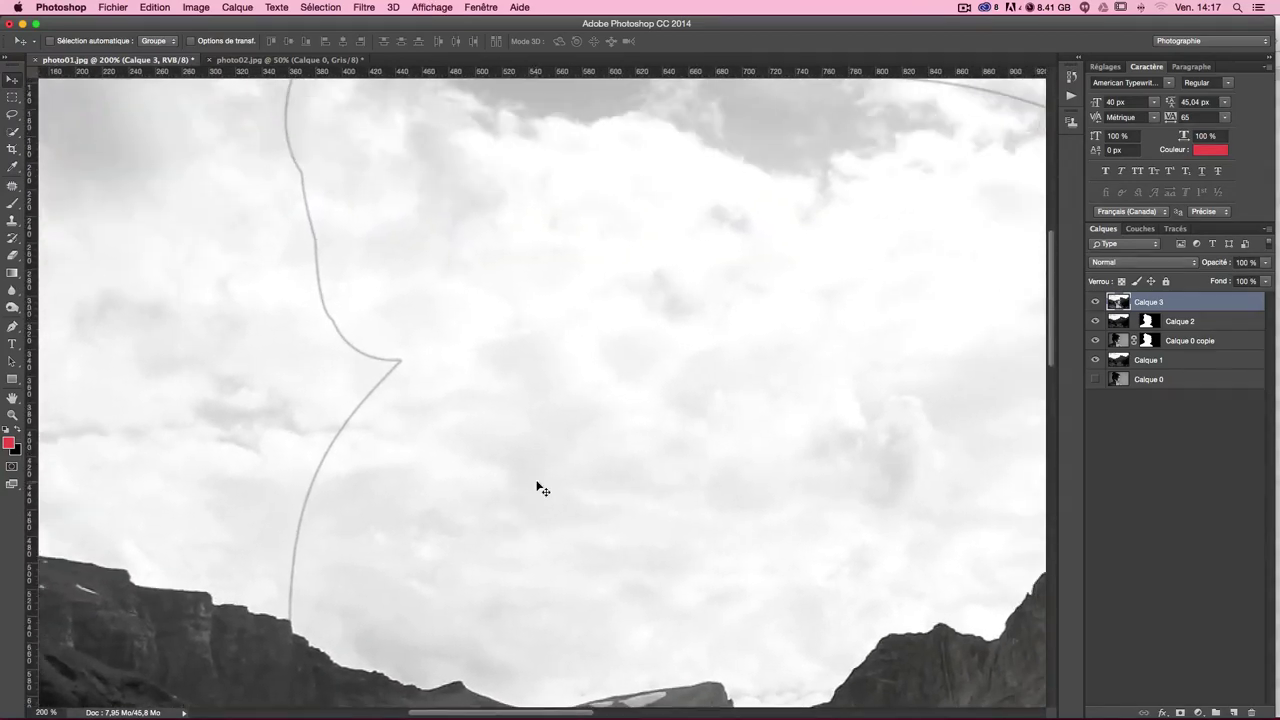
{"action": "left_click", "coordinate": [12, 219]}
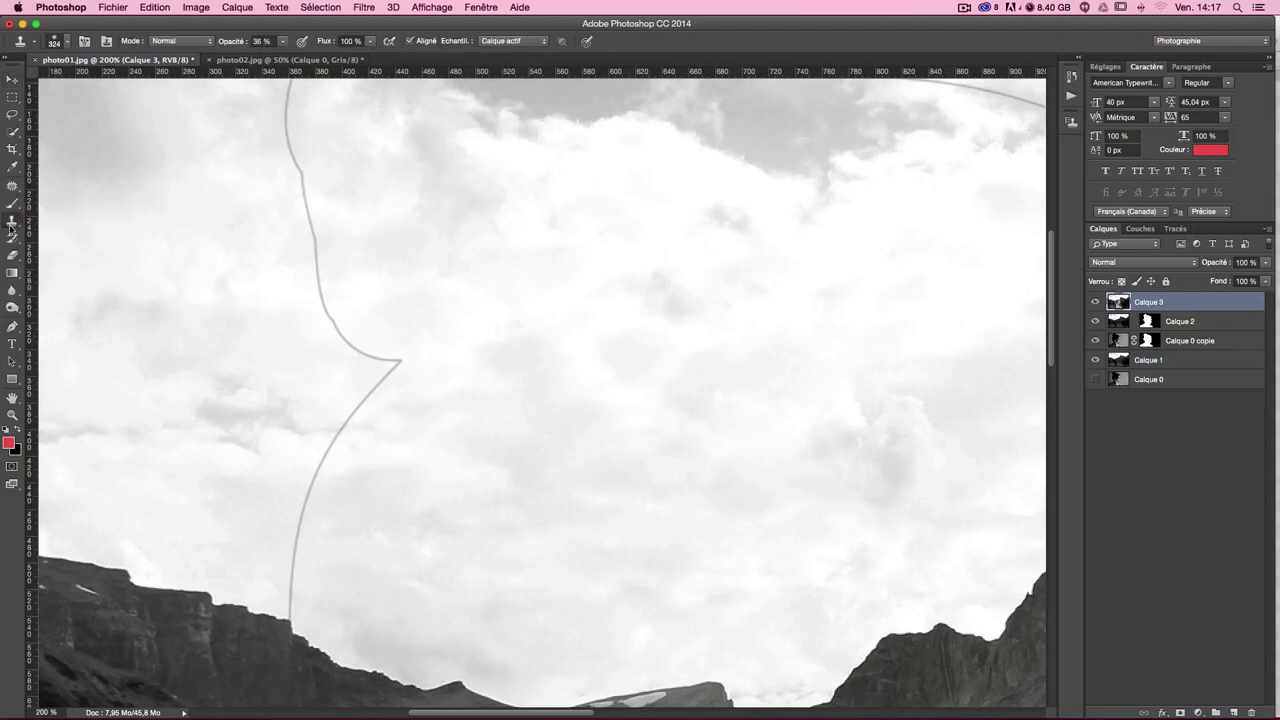
{"action": "left_click_drag", "start_coordinate": [431, 320], "coordinate": [244, 321]}
{"action": "left_click_drag", "start_coordinate": [560, 448], "coordinate": [488, 496]}
{"action": "left_click", "coordinate": [285, 44]}
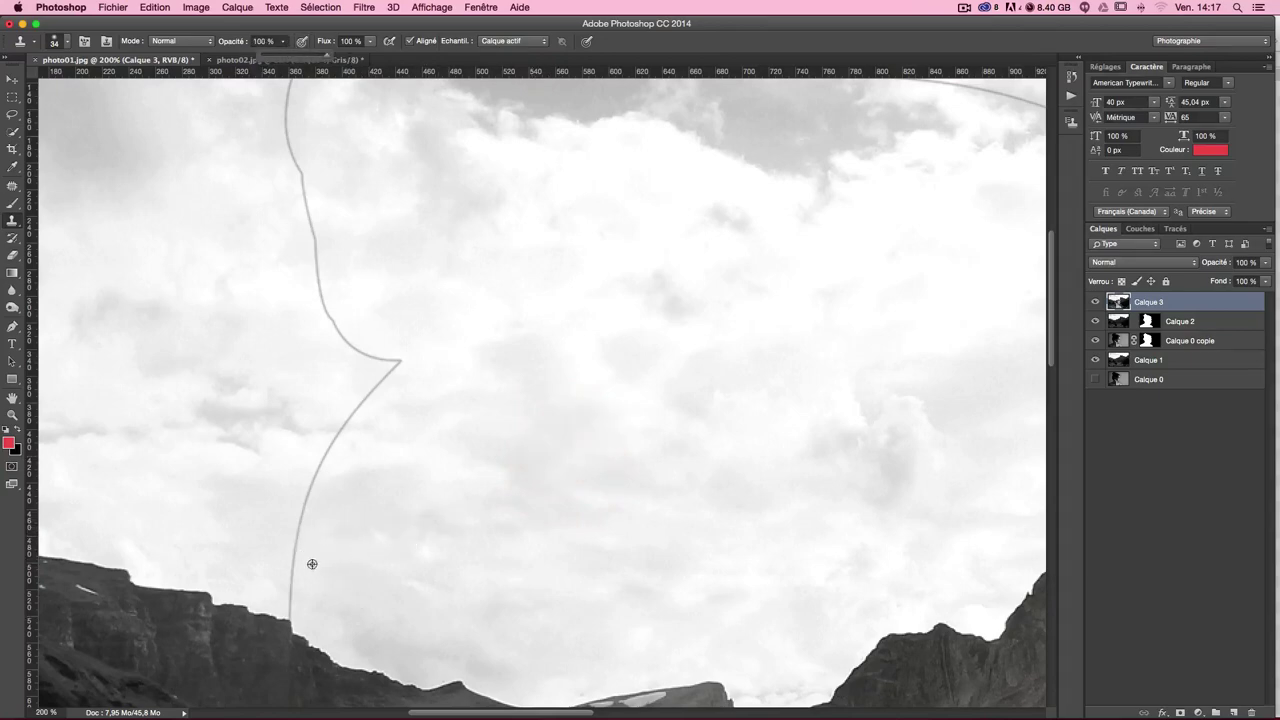
Clone away the lower end of the stray sky curve, then shrink the brush to 24 px.
{"action": "mouse_move", "coordinate": [309, 594]}
{"action": "left_mouse_down"}
{"action": "mouse_move", "coordinate": [294, 586]}
{"action": "mouse_move", "coordinate": [322, 499]}
{"action": "left_mouse_up"}
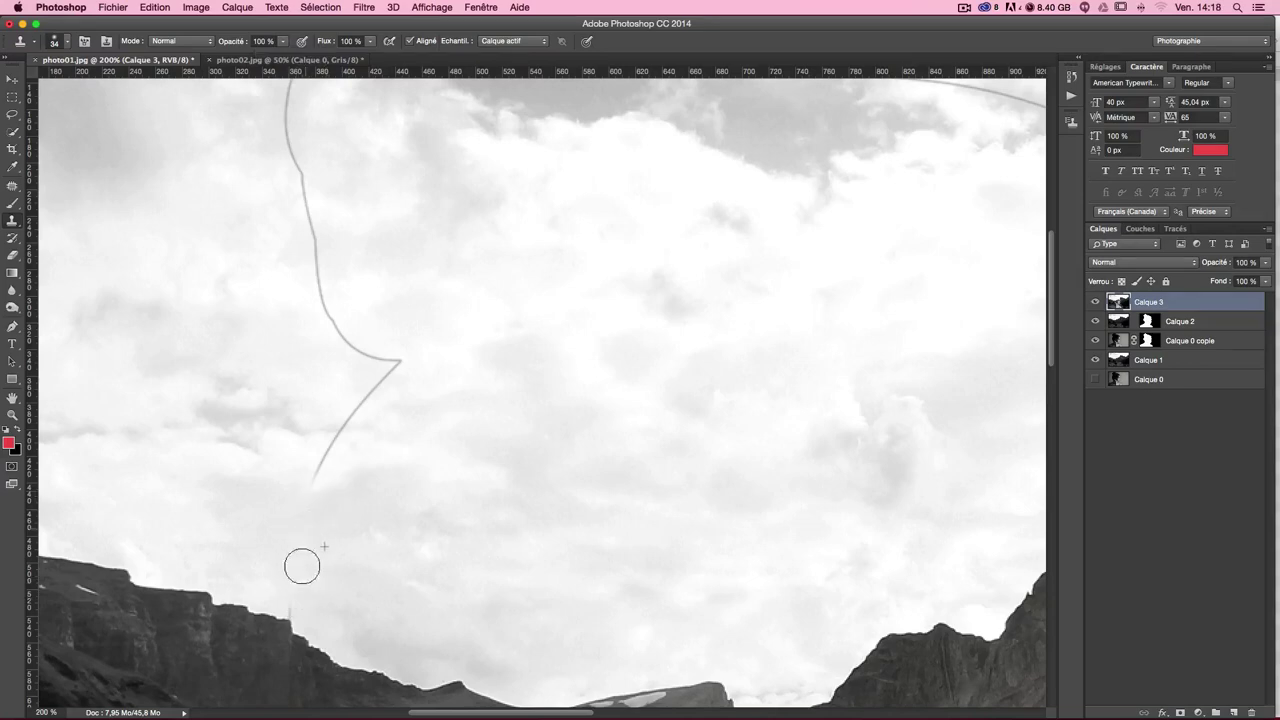
{"action": "mouse_move", "coordinate": [274, 557]}
{"action": "left_mouse_down"}
{"action": "mouse_move", "coordinate": [384, 380]}
{"action": "mouse_move", "coordinate": [378, 355]}
{"action": "mouse_move", "coordinate": [357, 349]}
{"action": "left_mouse_up"}
{"action": "left_click", "coordinate": [366, 457], "text": "alt"}
{"action": "left_click", "coordinate": [309, 392], "text": "alt"}
{"action": "left_click", "coordinate": [440, 354], "text": "alt"}
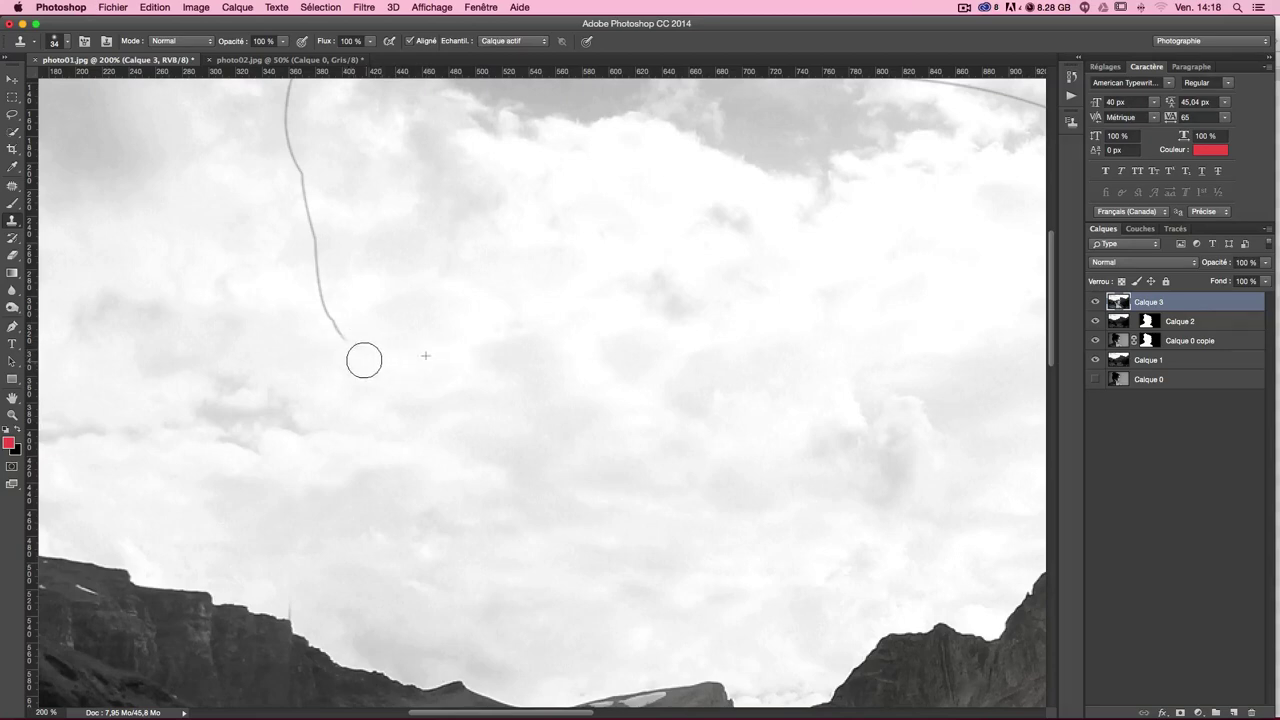
{"action": "left_click_drag", "start_coordinate": [381, 541], "coordinate": [364, 543], "text": "ctrl+alt"}
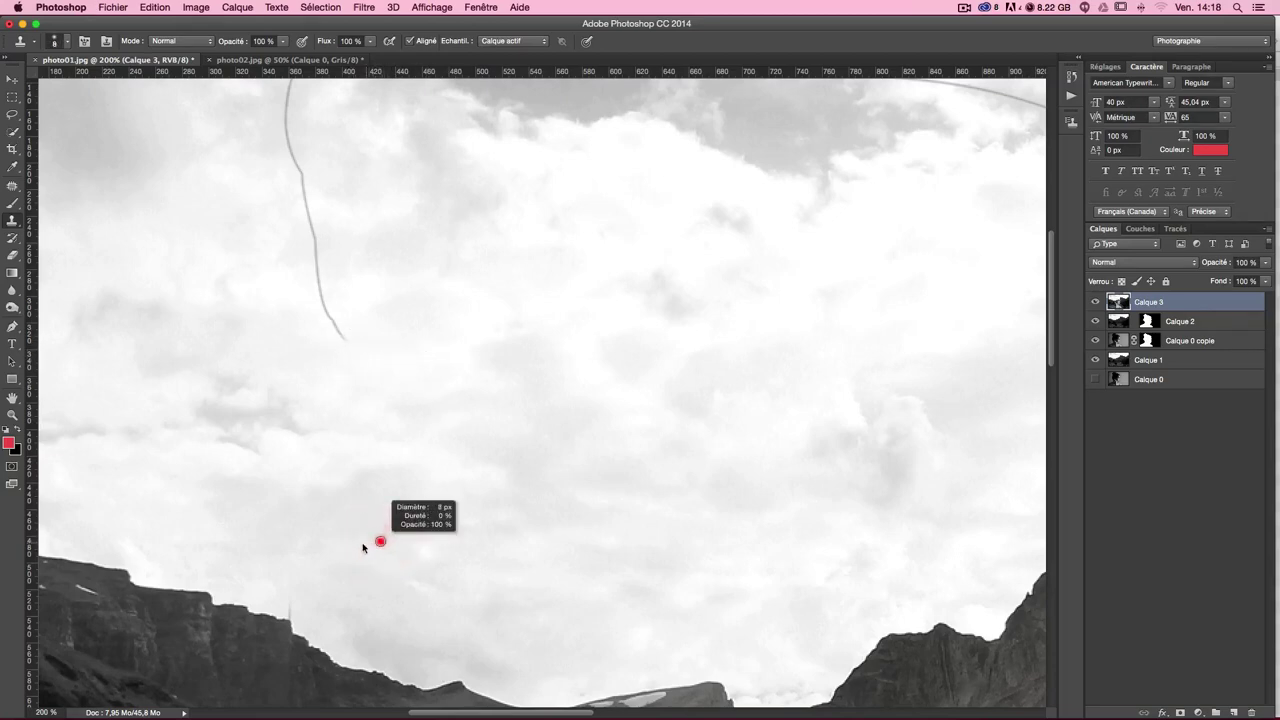
Zoom to 500% and clone out the light streak above the cliff.
{"action": "scroll", "coordinate": [348, 545], "scroll_direction": "down", "scroll_amount": 2}
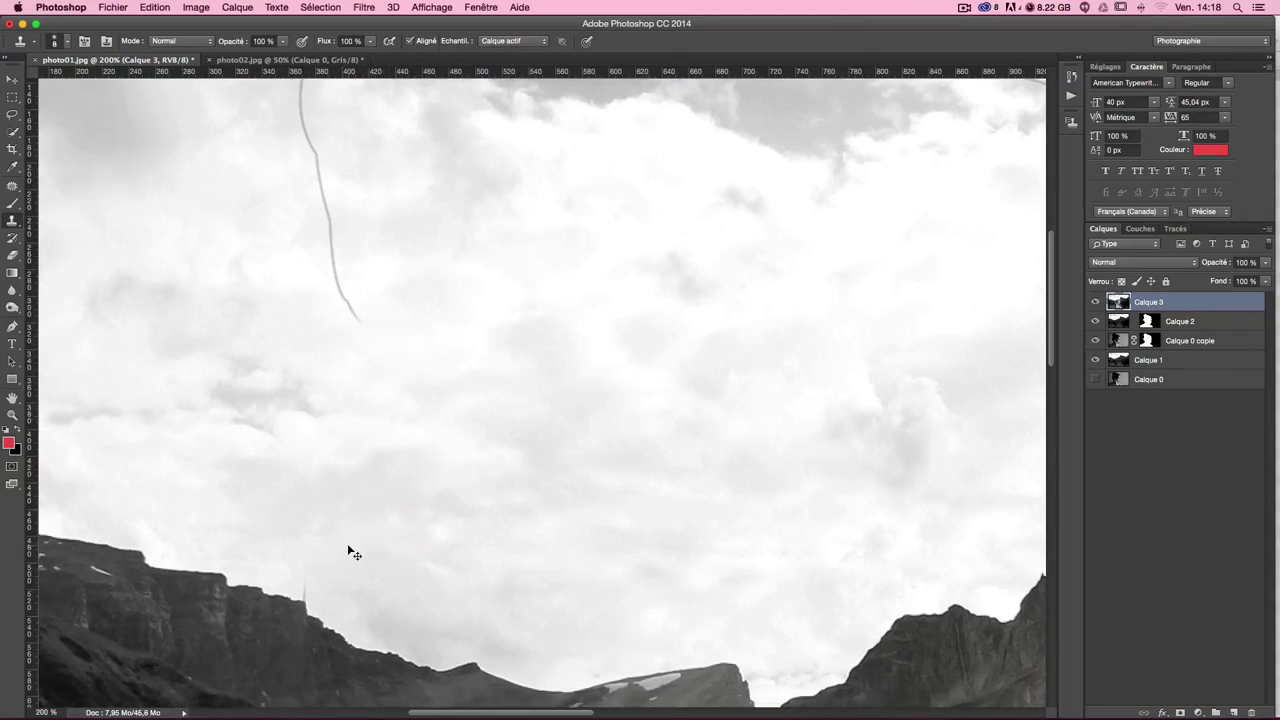
{"action": "key", "text": "ctrl+plus"}
{"action": "key", "text": "ctrl+plus"}
{"action": "key", "text": "ctrl+plus"}
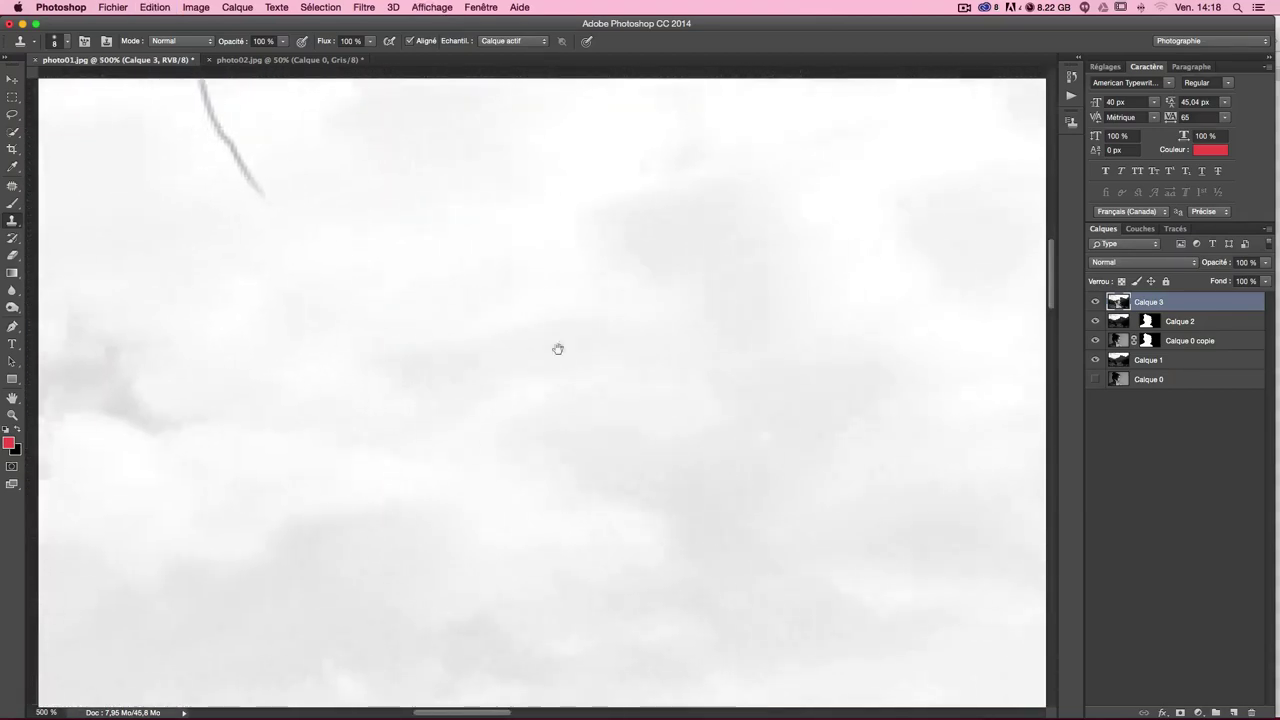
{"action": "scroll", "coordinate": [535, 316], "scroll_direction": "left", "scroll_amount": 3}
{"action": "key", "text": "ctrl+r"}
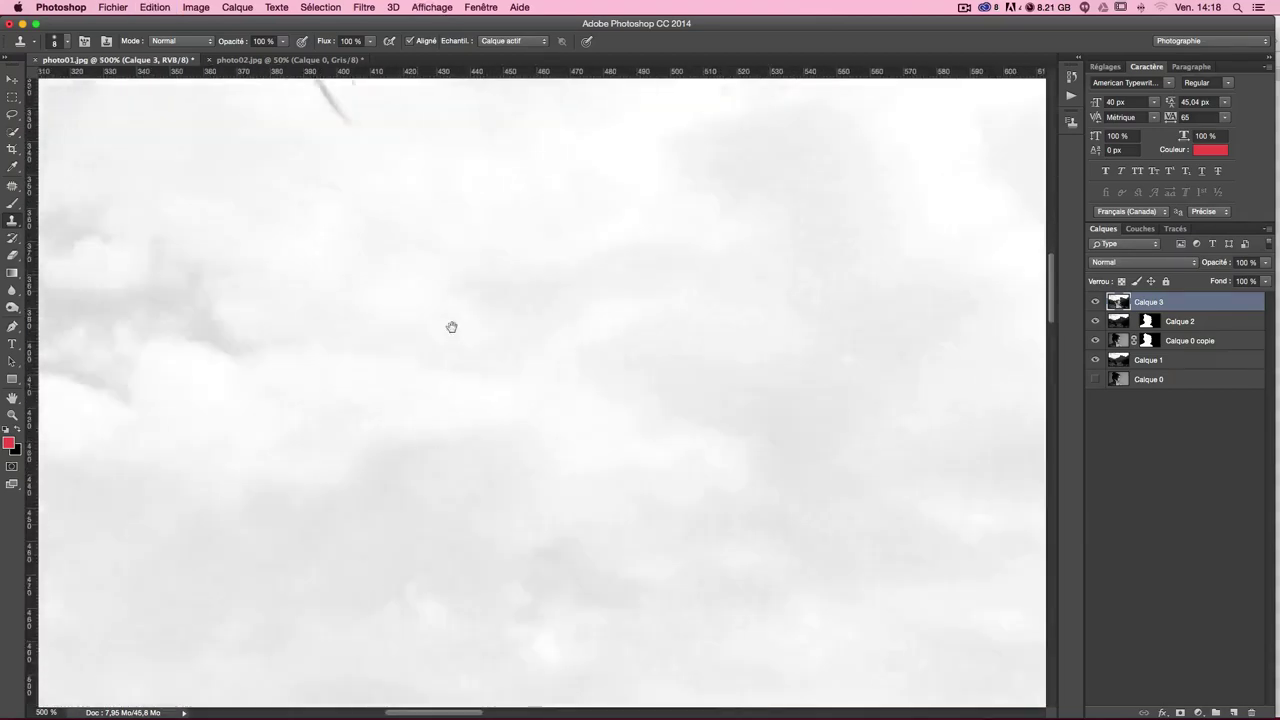
{"action": "scroll", "coordinate": [451, 326], "scroll_direction": "down", "scroll_amount": 5}
{"action": "scroll", "coordinate": [494, 249], "scroll_direction": "left", "scroll_amount": 3}
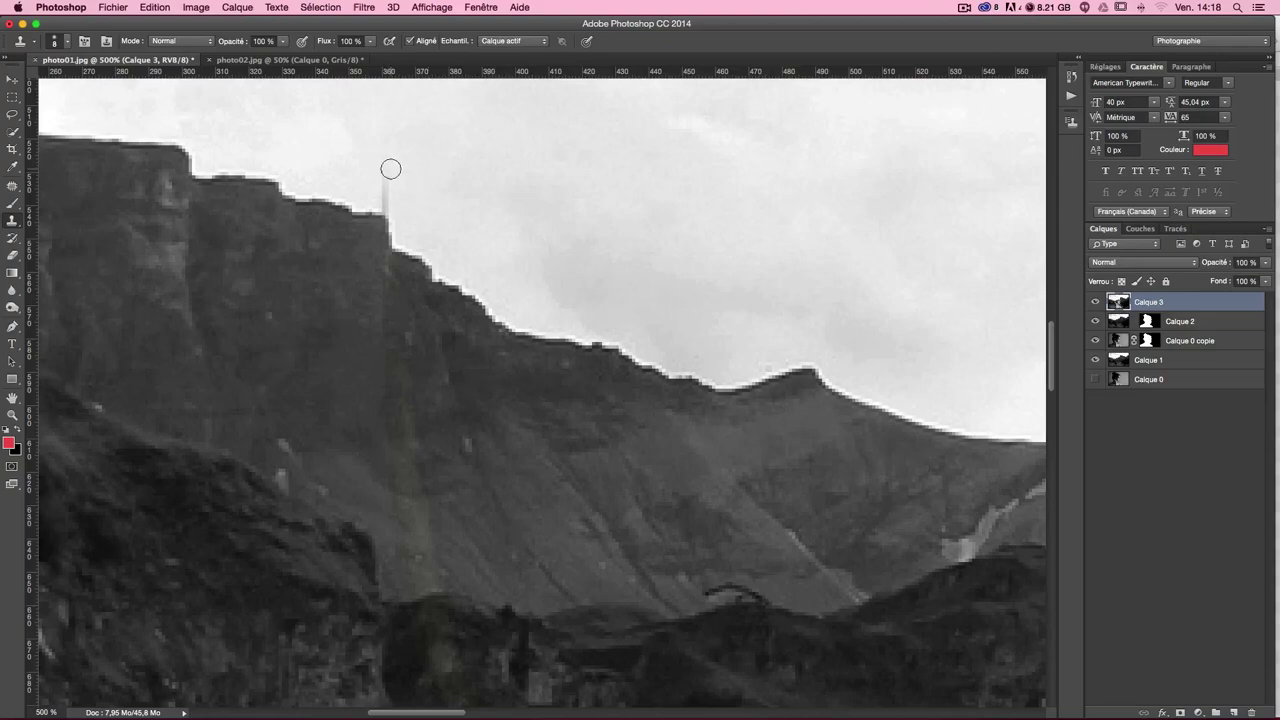
{"action": "mouse_move", "coordinate": [390, 169]}
{"action": "left_mouse_down"}
{"action": "mouse_move", "coordinate": [394, 207]}
{"action": "mouse_move", "coordinate": [386, 151]}
{"action": "left_mouse_up"}
{"action": "scroll", "coordinate": [631, 217], "scroll_direction": "down", "scroll_amount": 4}
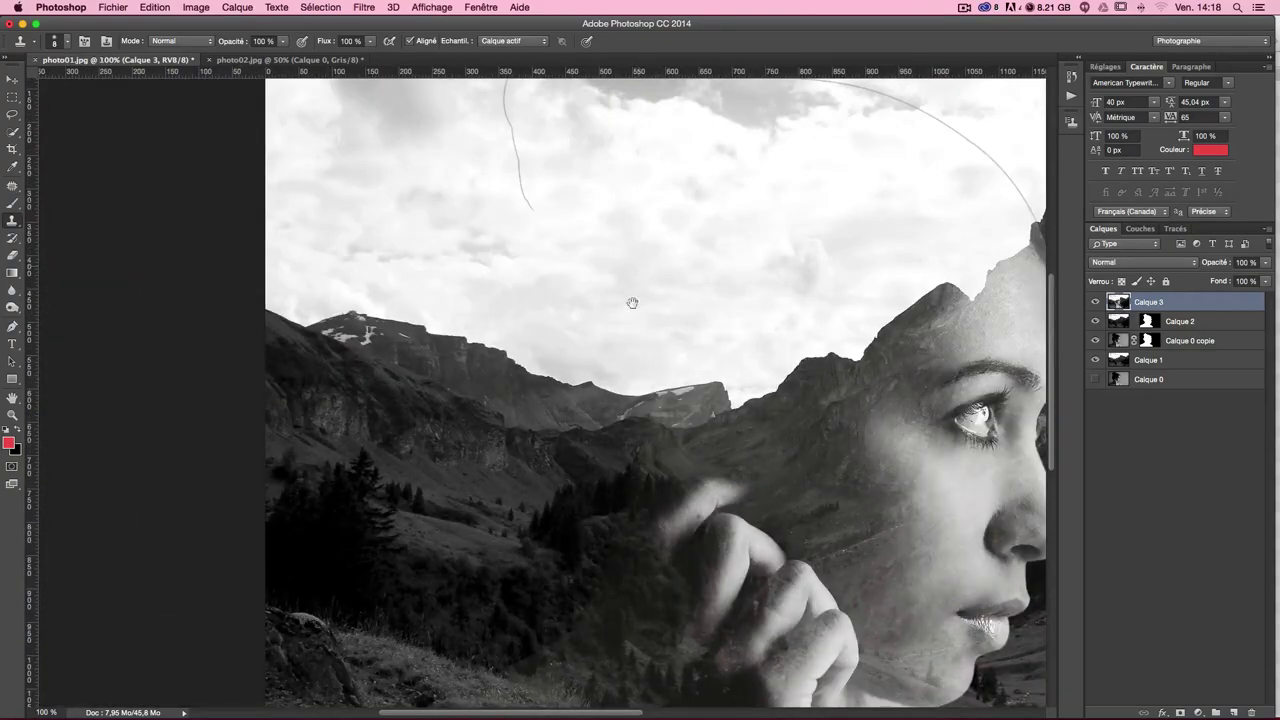
{"action": "scroll", "coordinate": [607, 409], "scroll_direction": "up", "scroll_amount": 1}
{"action": "scroll", "coordinate": [607, 409], "scroll_direction": "up", "scroll_amount": 1}
{"action": "scroll", "coordinate": [607, 409], "scroll_direction": "up", "scroll_amount": 1}
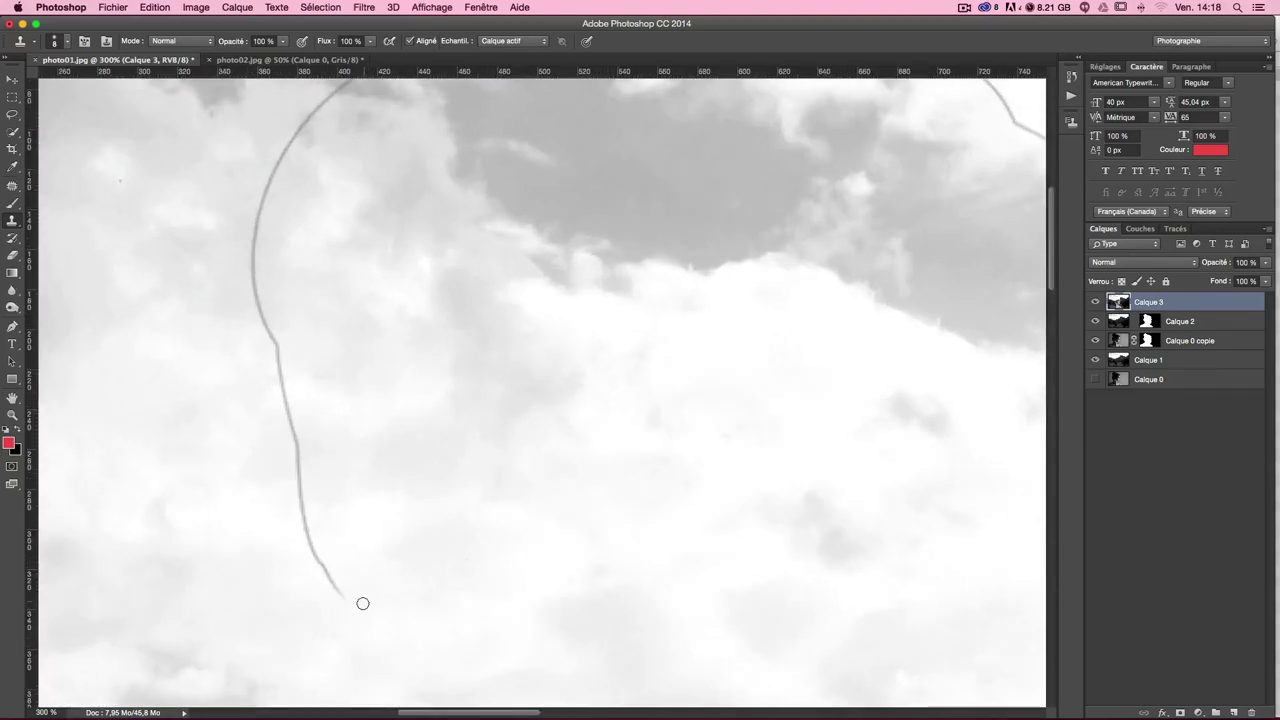
Clone out more of the curved line with a 22 px brush, undoing one bad stroke.
{"action": "mouse_move", "coordinate": [363, 603]}
{"action": "left_mouse_down"}
{"action": "mouse_move", "coordinate": [326, 571]}
{"action": "mouse_move", "coordinate": [310, 523]}
{"action": "left_mouse_up"}
{"action": "left_click_drag", "start_coordinate": [492, 449], "coordinate": [510, 453]}
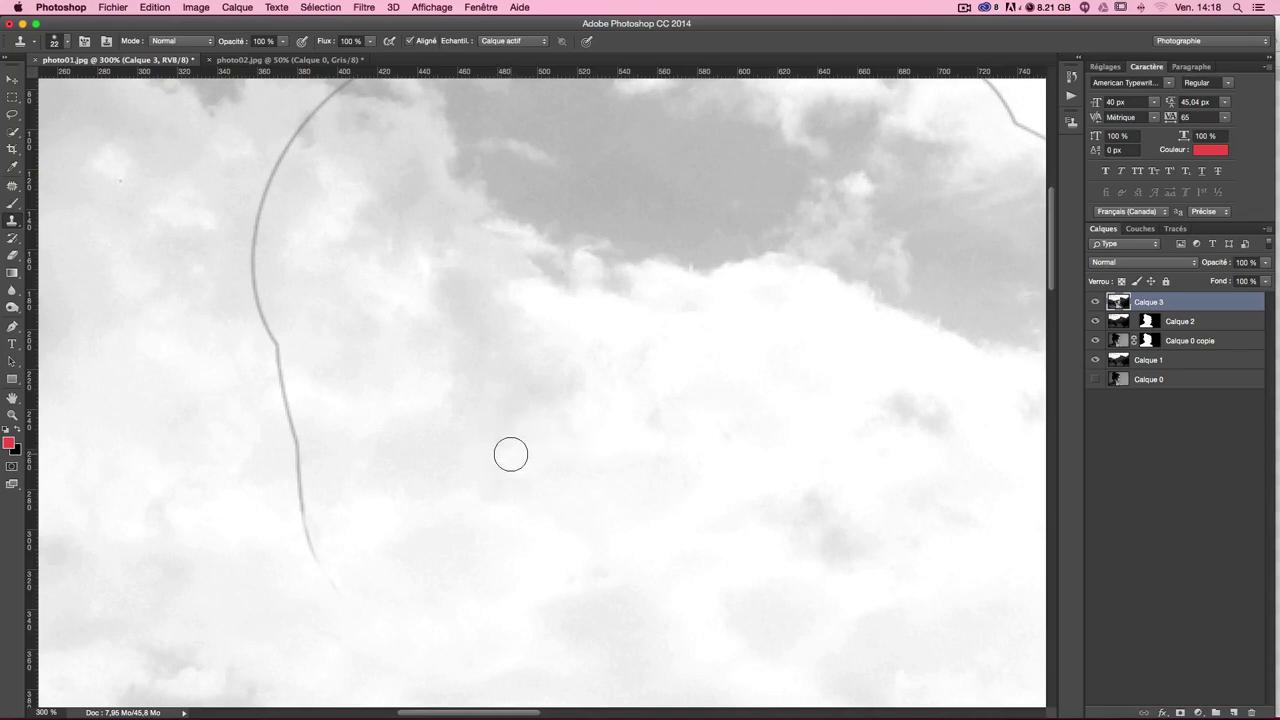
{"action": "left_click_drag", "start_coordinate": [512, 460], "coordinate": [520, 452]}
{"action": "mouse_move", "coordinate": [291, 534]}
{"action": "left_mouse_down"}
{"action": "mouse_move", "coordinate": [320, 580]}
{"action": "mouse_move", "coordinate": [306, 429]}
{"action": "mouse_move", "coordinate": [286, 428]}
{"action": "mouse_move", "coordinate": [273, 344]}
{"action": "left_mouse_up"}
{"action": "key", "text": "ctrl+z"}
{"action": "left_click", "coordinate": [330, 356], "text": "alt"}
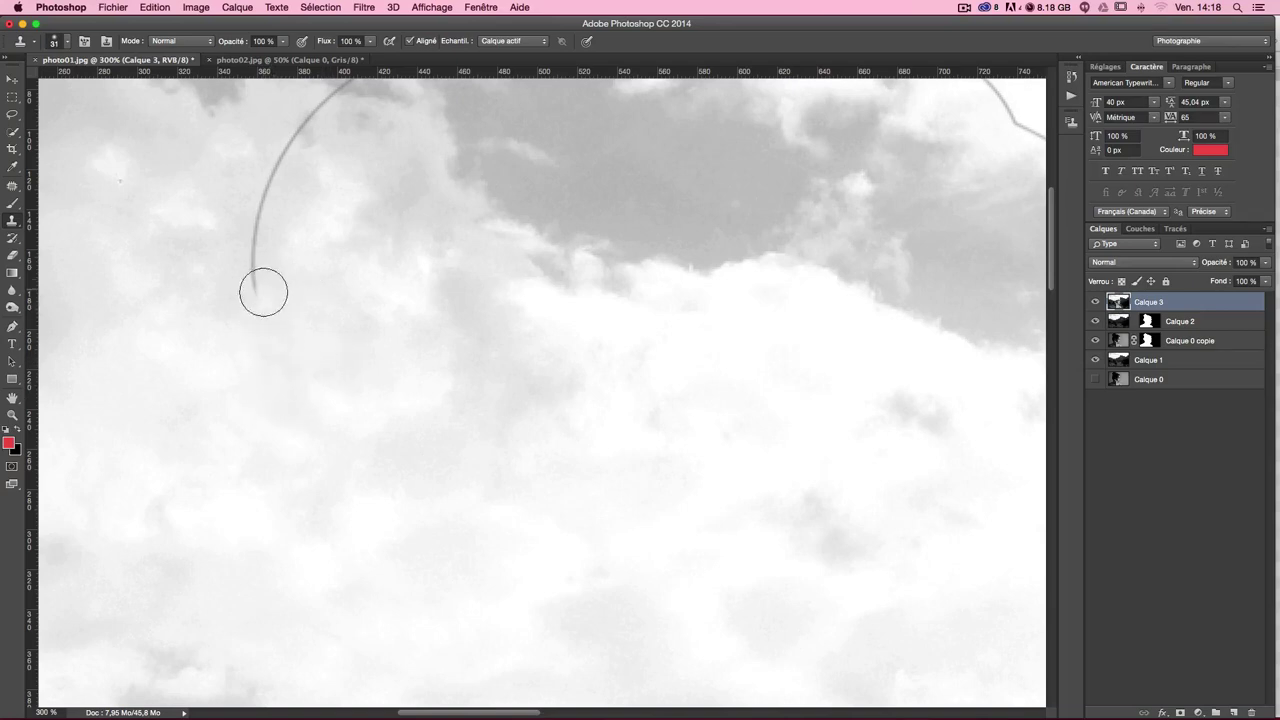
{"action": "left_click_drag", "start_coordinate": [263, 289], "coordinate": [266, 220]}
{"action": "mouse_move", "coordinate": [270, 312]}
{"action": "left_mouse_down"}
{"action": "mouse_move", "coordinate": [249, 274]}
{"action": "mouse_move", "coordinate": [254, 226]}
{"action": "left_mouse_up"}
{"action": "scroll", "coordinate": [499, 304], "scroll_direction": "up", "scroll_amount": 3}
{"action": "scroll", "coordinate": [497, 429], "scroll_direction": "up", "scroll_amount": 3}
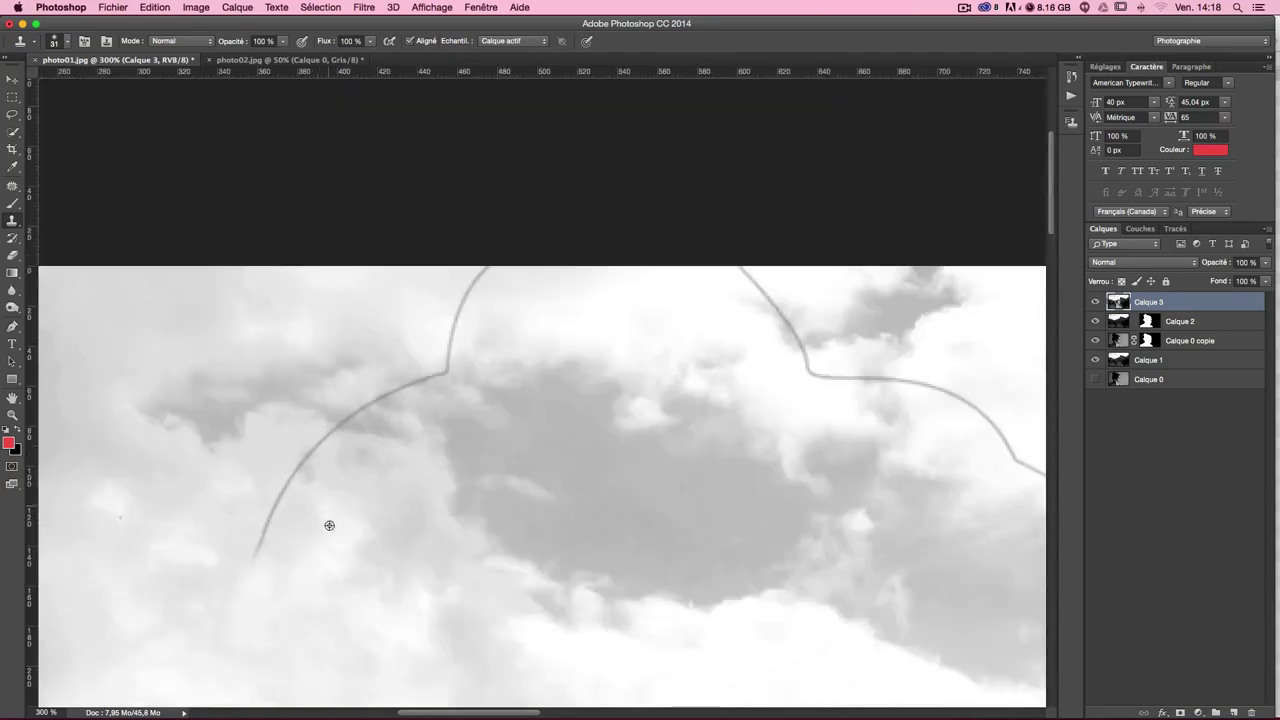
{"action": "mouse_move", "coordinate": [256, 556]}
{"action": "left_mouse_down"}
{"action": "mouse_move", "coordinate": [269, 506]}
{"action": "mouse_move", "coordinate": [334, 446]}
{"action": "left_mouse_up"}
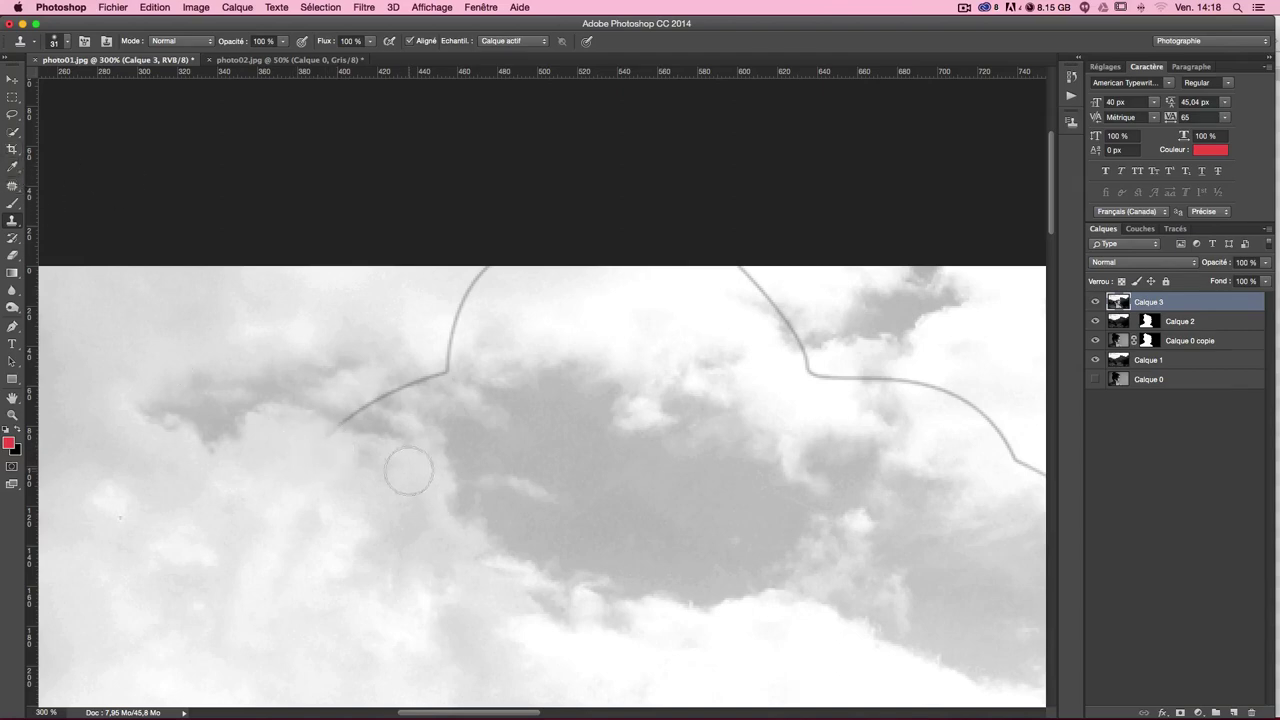
Sample fresh cloud sources and clone the line's lower hook up to the top edge.
{"action": "left_click", "coordinate": [350, 372], "text": "alt"}
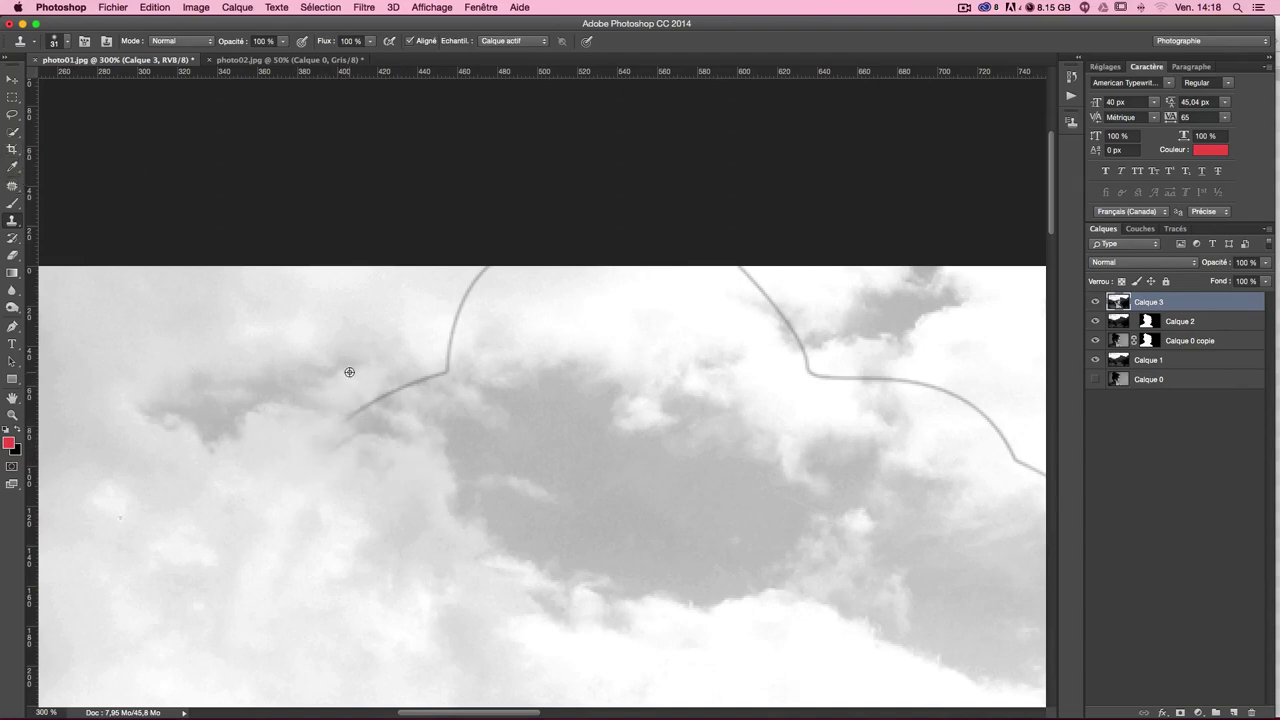
{"action": "left_click_drag", "start_coordinate": [345, 455], "coordinate": [345, 451]}
{"action": "left_click", "coordinate": [366, 379], "text": "alt"}
{"action": "left_click_drag", "start_coordinate": [352, 405], "coordinate": [448, 352]}
{"action": "left_click", "coordinate": [336, 414], "text": "alt"}
{"action": "left_click", "coordinate": [402, 340], "text": "alt"}
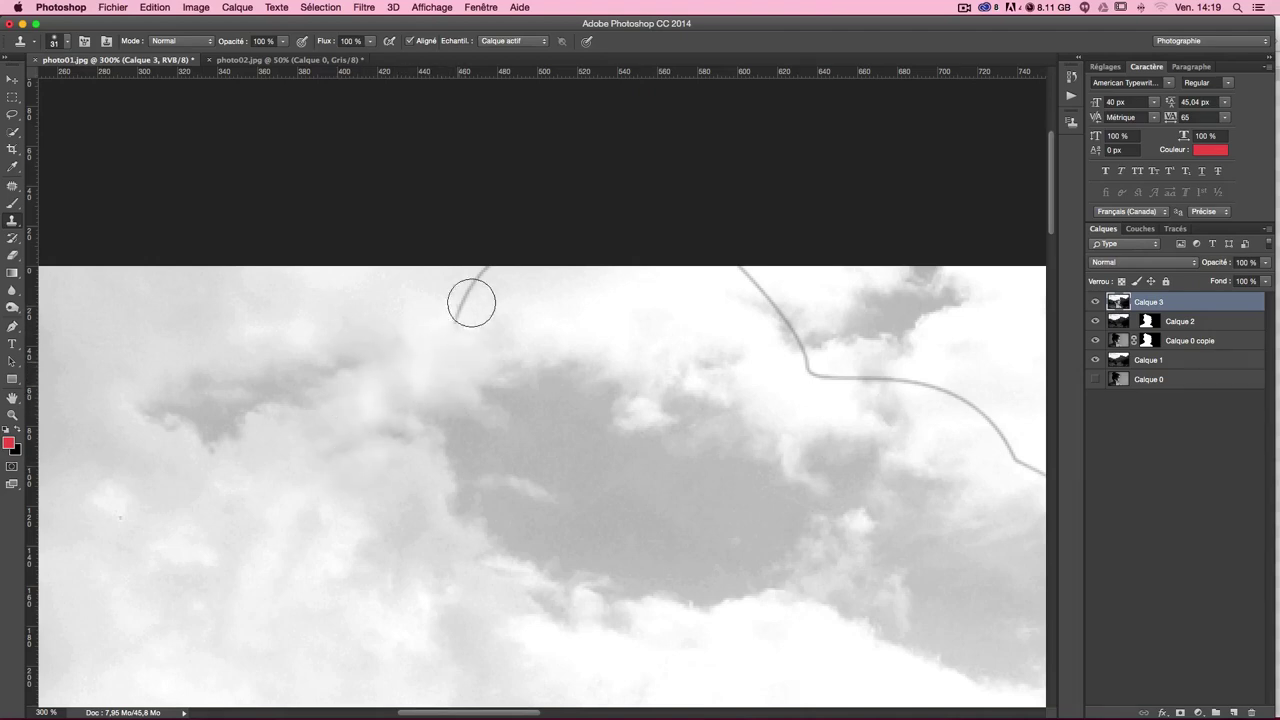
{"action": "left_click_drag", "start_coordinate": [455, 338], "coordinate": [493, 257]}
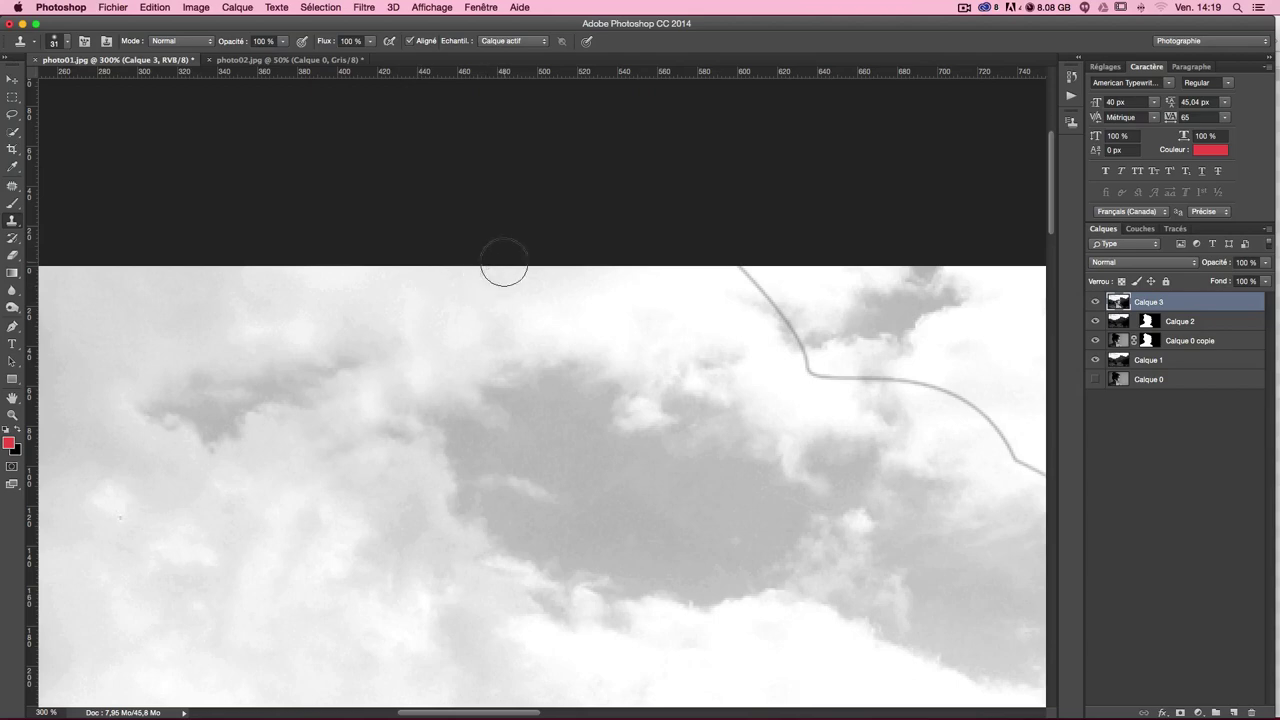
{"action": "left_click_drag", "start_coordinate": [513, 367], "coordinate": [493, 355]}
{"action": "scroll", "coordinate": [493, 355], "scroll_direction": "right", "scroll_amount": 5}
{"action": "scroll", "coordinate": [491, 330], "scroll_direction": "down", "scroll_amount": 2}
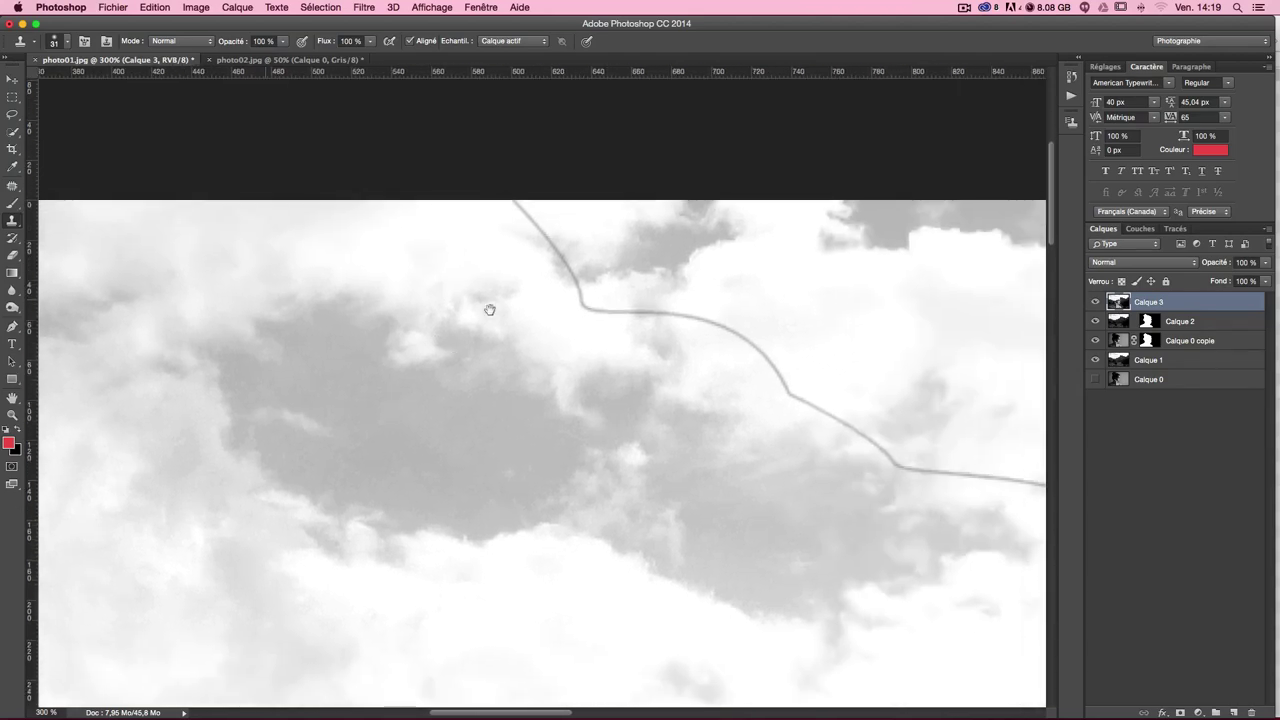
Clone sky over the stray line's curve, starting from the top edge.
{"action": "left_click", "coordinate": [490, 200], "text": "alt"}
{"action": "mouse_move", "coordinate": [540, 212]}
{"action": "left_mouse_down"}
{"action": "mouse_move", "coordinate": [577, 294]}
{"action": "mouse_move", "coordinate": [607, 322]}
{"action": "mouse_move", "coordinate": [637, 318]}
{"action": "left_mouse_up"}
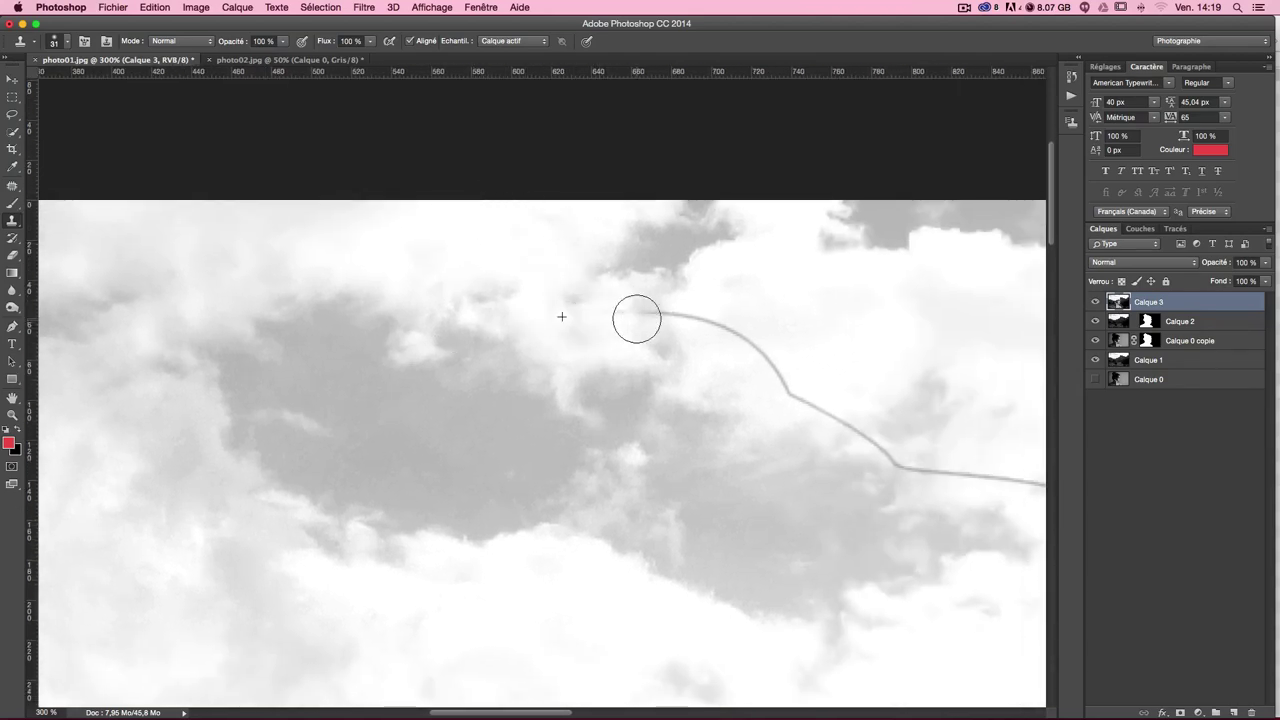
{"action": "left_click", "coordinate": [710, 306], "text": "alt"}
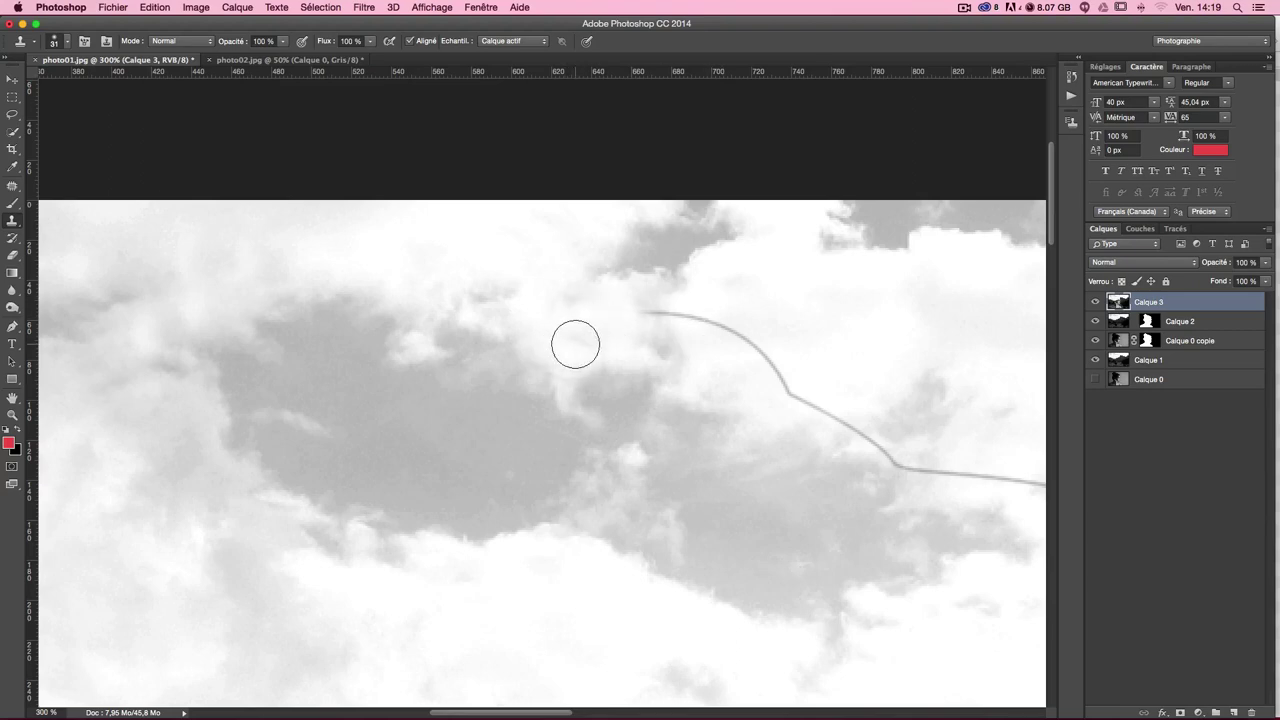
{"action": "left_click_drag", "start_coordinate": [714, 300], "coordinate": [644, 307]}
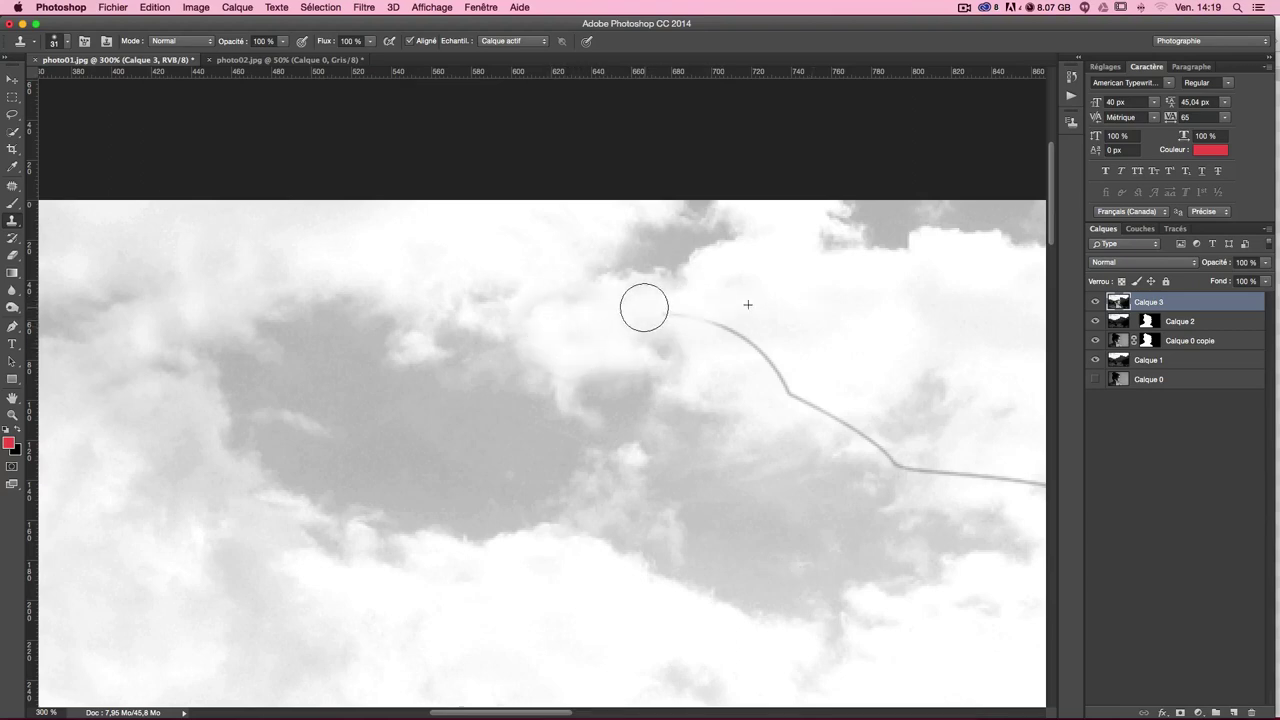
{"action": "left_click", "coordinate": [530, 338], "text": "alt"}
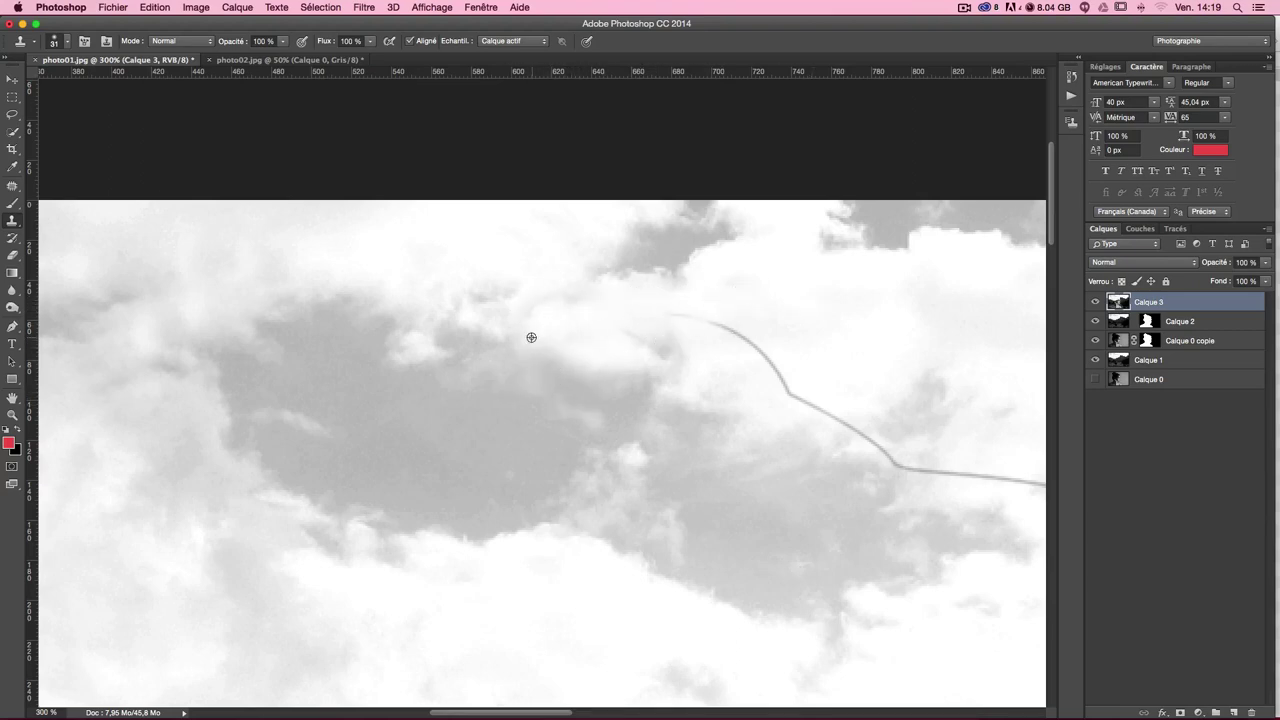
Clone out the stray line's faint starting end and upper-left curve.
{"action": "scroll", "coordinate": [600, 371], "scroll_direction": "right", "scroll_amount": 3}
{"action": "scroll", "coordinate": [600, 371], "scroll_direction": "down", "scroll_amount": 1}
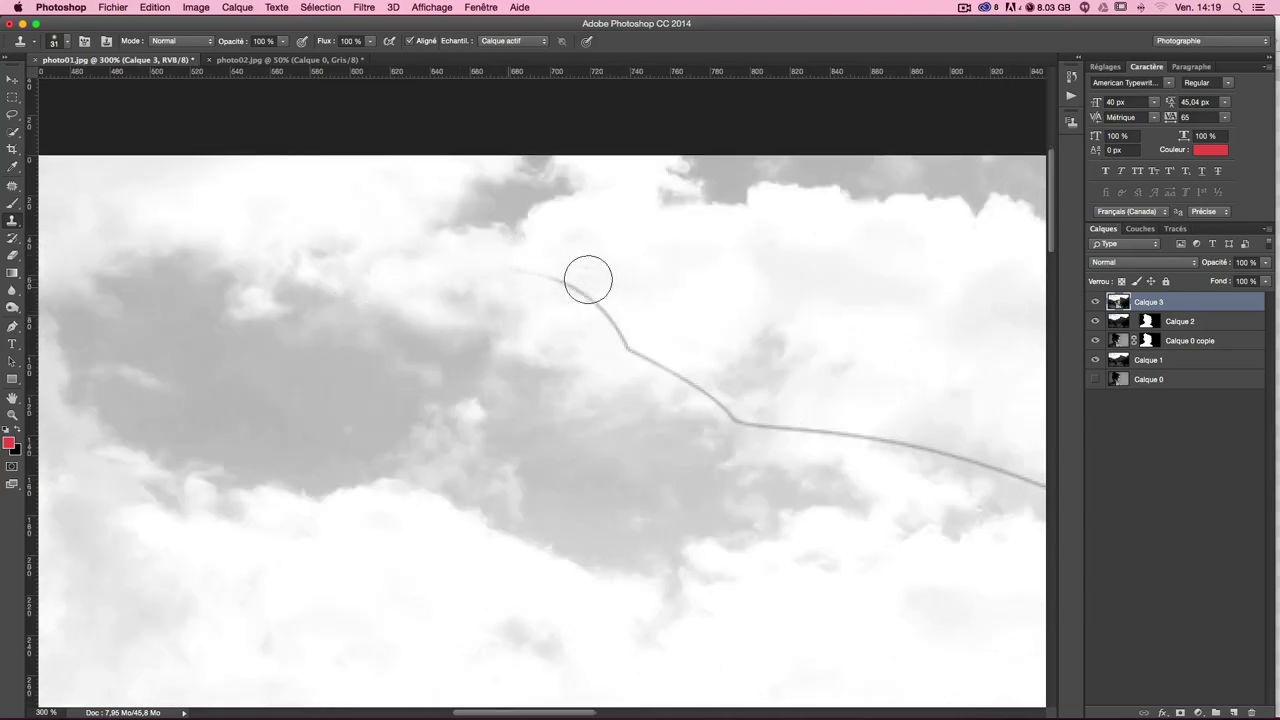
{"action": "left_click", "coordinate": [527, 257]}
{"action": "mouse_move", "coordinate": [554, 266]}
{"action": "left_mouse_down"}
{"action": "mouse_move", "coordinate": [623, 294]}
{"action": "mouse_move", "coordinate": [630, 345]}
{"action": "left_mouse_up"}
{"action": "scroll", "coordinate": [768, 342], "scroll_direction": "right", "scroll_amount": 4}
{"action": "scroll", "coordinate": [586, 294], "scroll_direction": "right", "scroll_amount": 2}
{"action": "scroll", "coordinate": [586, 294], "scroll_direction": "down", "scroll_amount": 1}
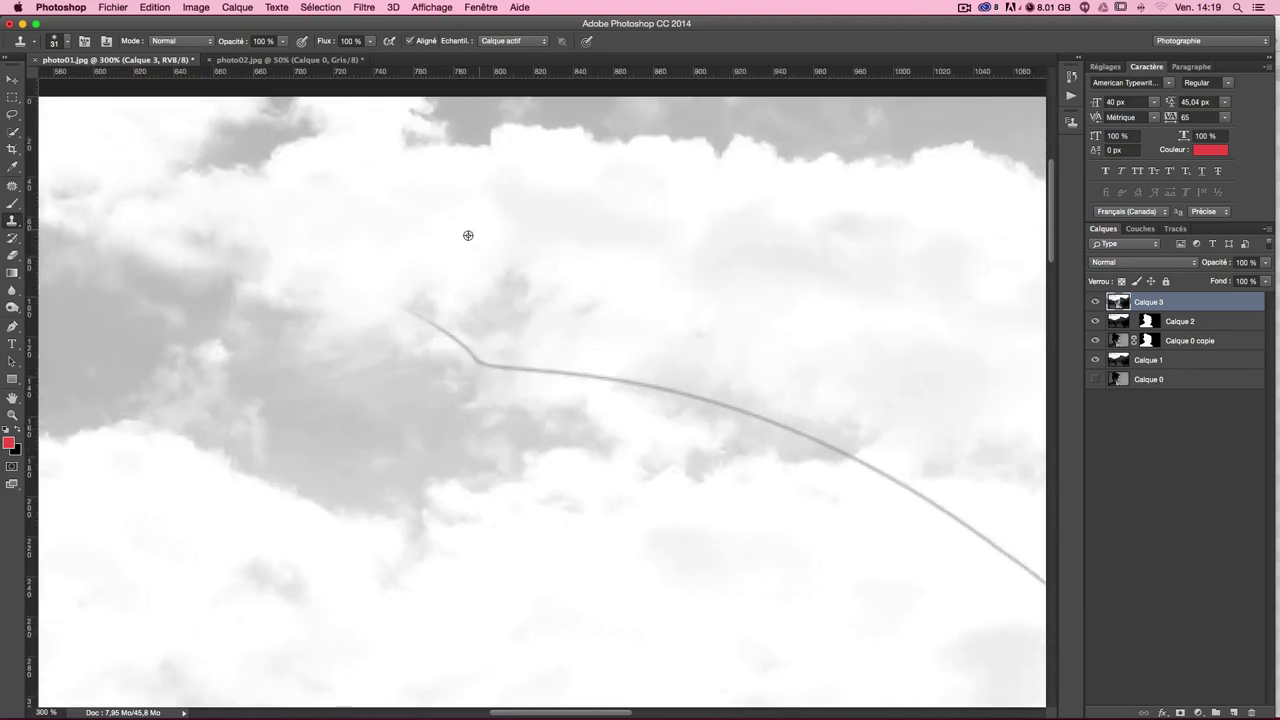
Clone fresh sky samples over the left end of the stray line.
{"action": "left_click", "coordinate": [468, 235], "text": "alt"}
{"action": "mouse_move", "coordinate": [397, 288]}
{"action": "left_mouse_down"}
{"action": "mouse_move", "coordinate": [471, 323]}
{"action": "mouse_move", "coordinate": [493, 360]}
{"action": "mouse_move", "coordinate": [605, 370]}
{"action": "left_mouse_up"}
{"action": "left_click", "coordinate": [550, 258], "text": "alt"}
{"action": "left_click", "coordinate": [543, 338], "text": "alt"}
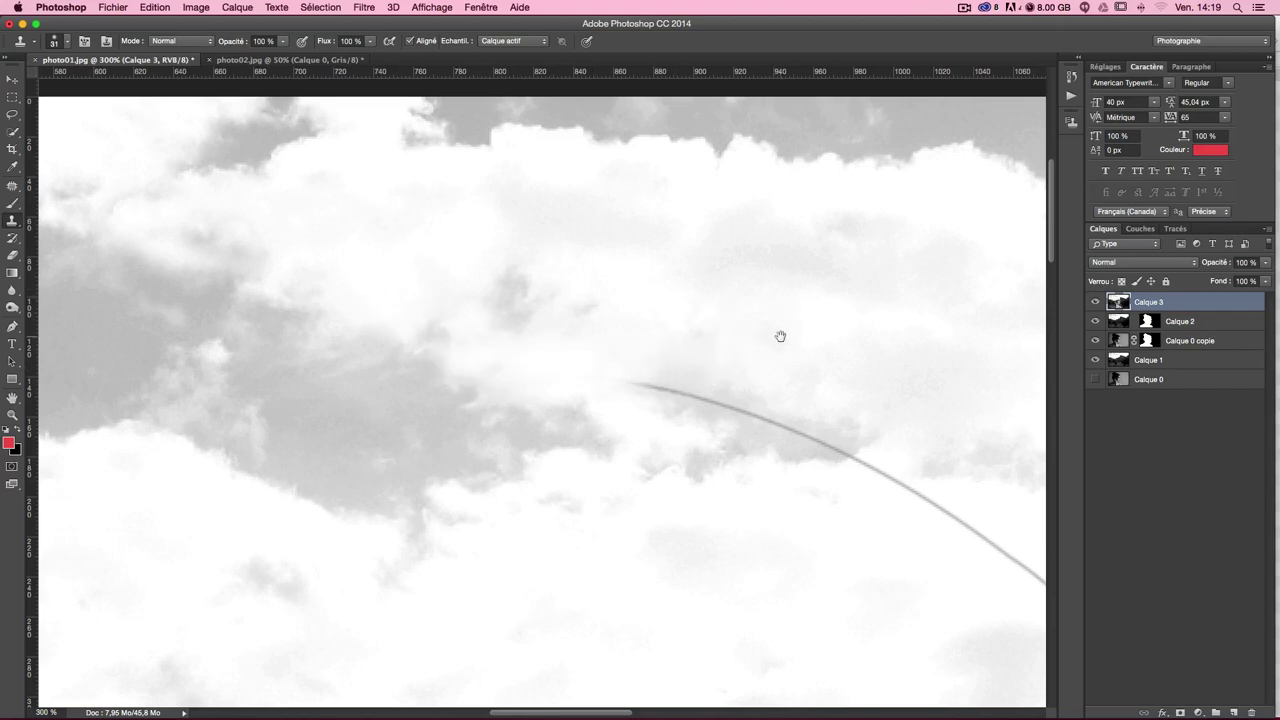
{"action": "left_click_drag", "start_coordinate": [780, 336], "coordinate": [454, 234]}
{"action": "left_click", "coordinate": [267, 232], "text": "alt"}
{"action": "mouse_move", "coordinate": [305, 284]}
{"action": "left_mouse_down"}
{"action": "mouse_move", "coordinate": [441, 299]}
{"action": "mouse_move", "coordinate": [566, 349]}
{"action": "mouse_move", "coordinate": [594, 377]}
{"action": "left_mouse_up"}
{"action": "left_click", "coordinate": [498, 246], "text": "alt"}
{"action": "left_click", "coordinate": [590, 296], "text": "alt"}
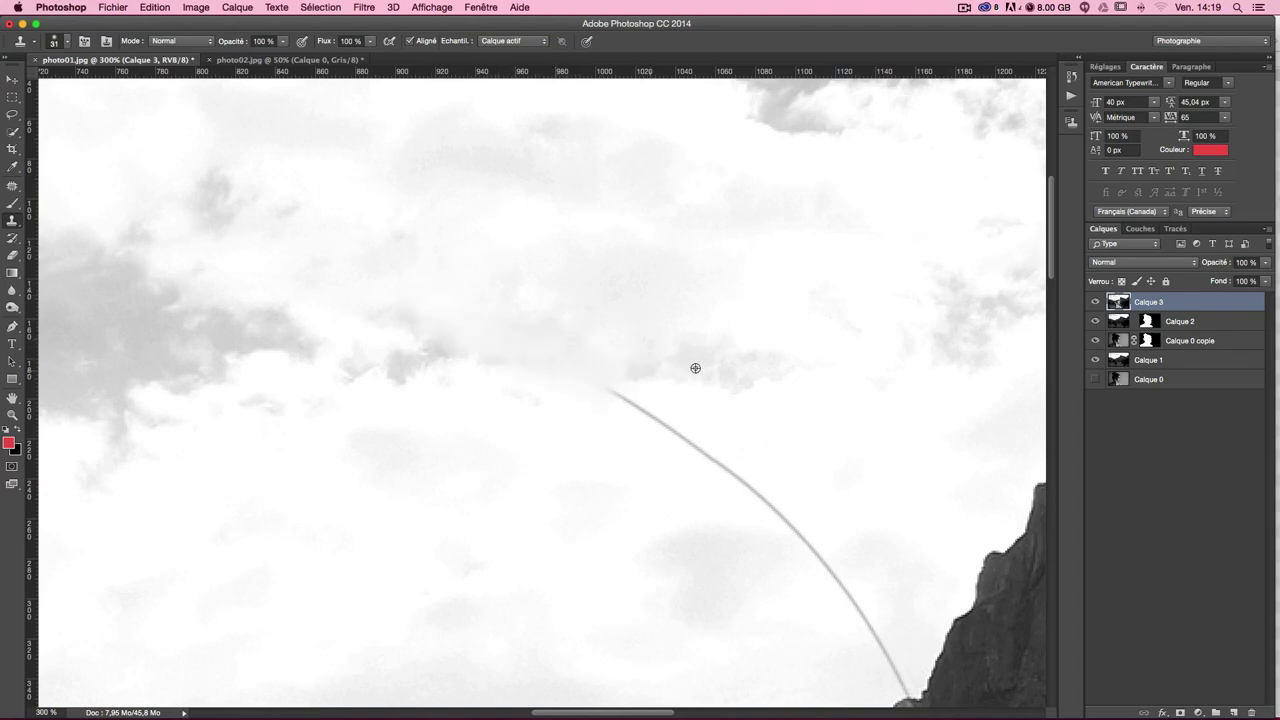
Clone away the line's top near the peak, shrink the brush, and fit the image to screen.
{"action": "left_click_drag", "start_coordinate": [550, 314], "coordinate": [290, 181]}
{"action": "left_click", "coordinate": [308, 316], "text": "alt"}
{"action": "mouse_move", "coordinate": [316, 258]}
{"action": "left_mouse_down"}
{"action": "mouse_move", "coordinate": [470, 345]}
{"action": "mouse_move", "coordinate": [482, 380]}
{"action": "left_mouse_up"}
{"action": "left_click", "coordinate": [419, 360], "text": "alt"}
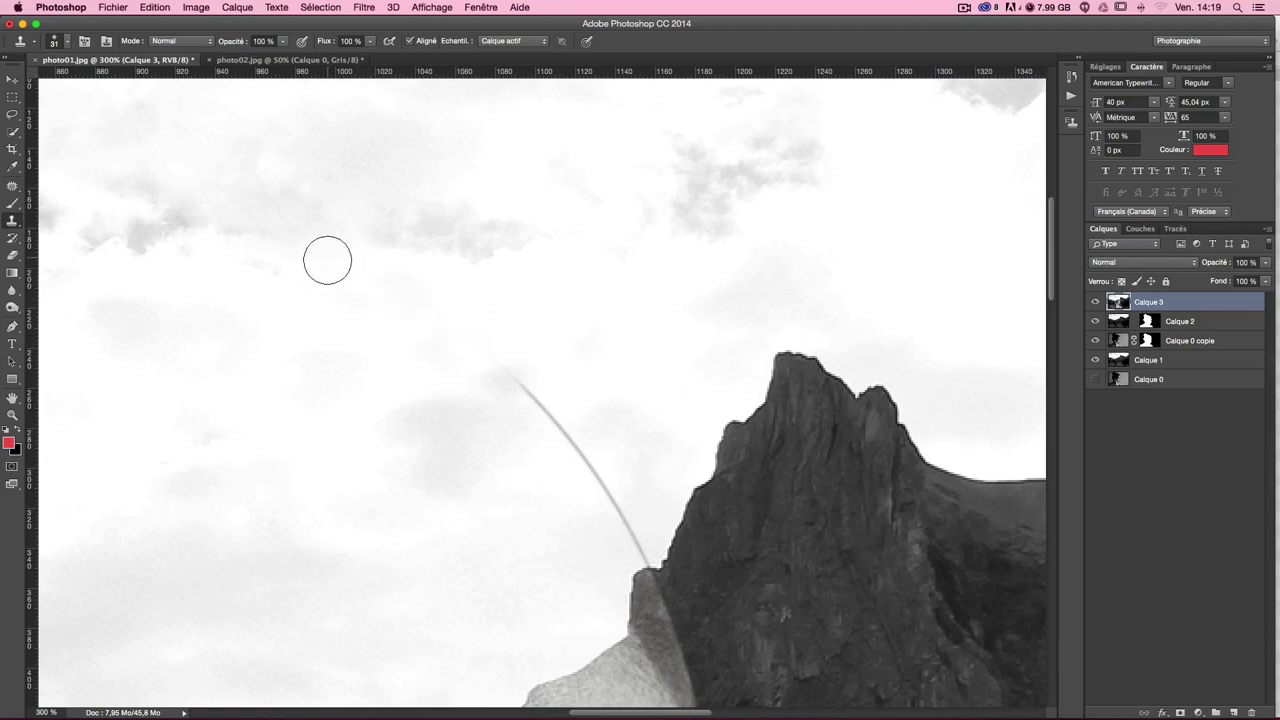
{"action": "left_click_drag", "start_coordinate": [469, 449], "coordinate": [410, 312]}
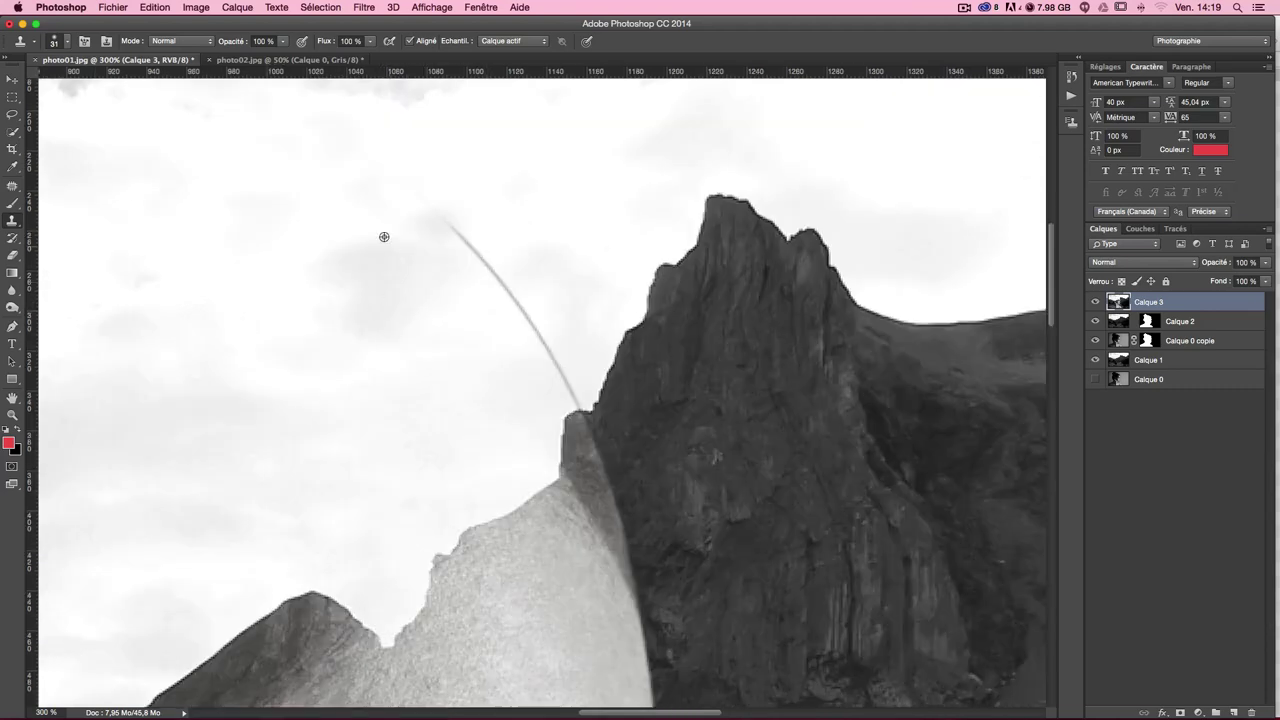
{"action": "left_click", "coordinate": [384, 236], "text": "alt"}
{"action": "left_click_drag", "start_coordinate": [451, 254], "coordinate": [444, 243]}
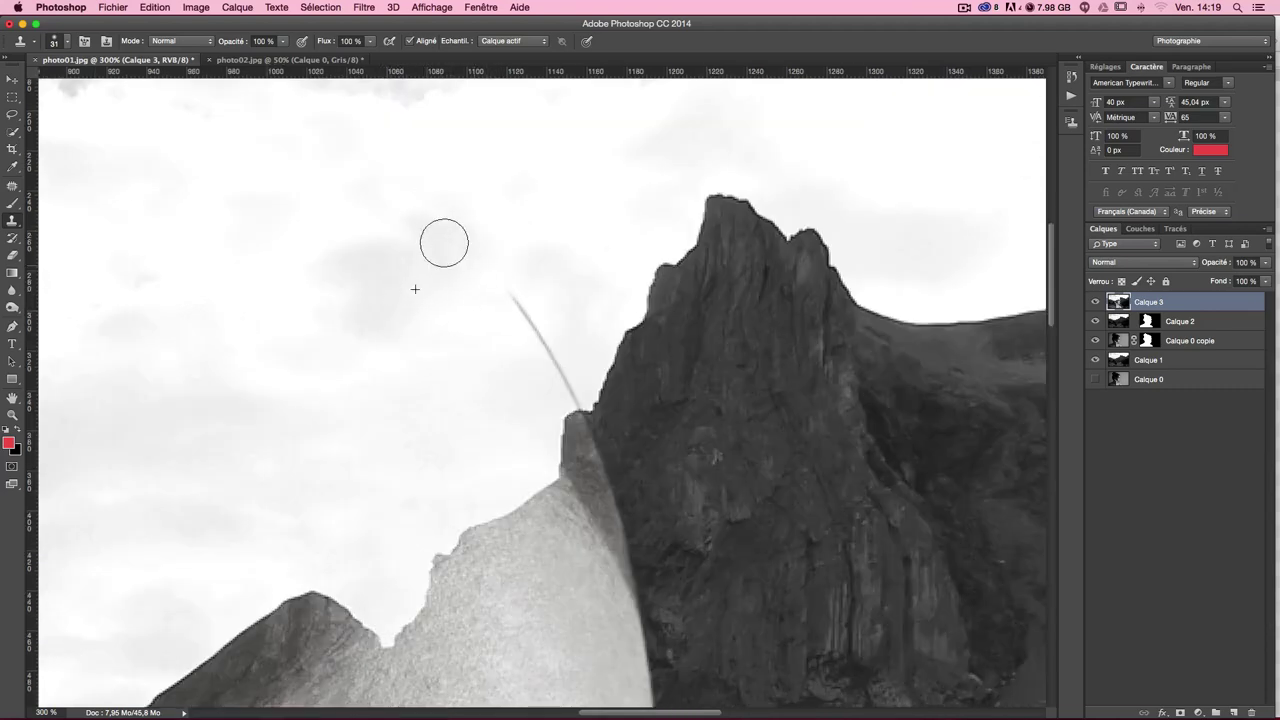
{"action": "left_click", "coordinate": [492, 306], "text": "alt"}
{"action": "left_click_drag", "start_coordinate": [510, 298], "coordinate": [543, 342]}
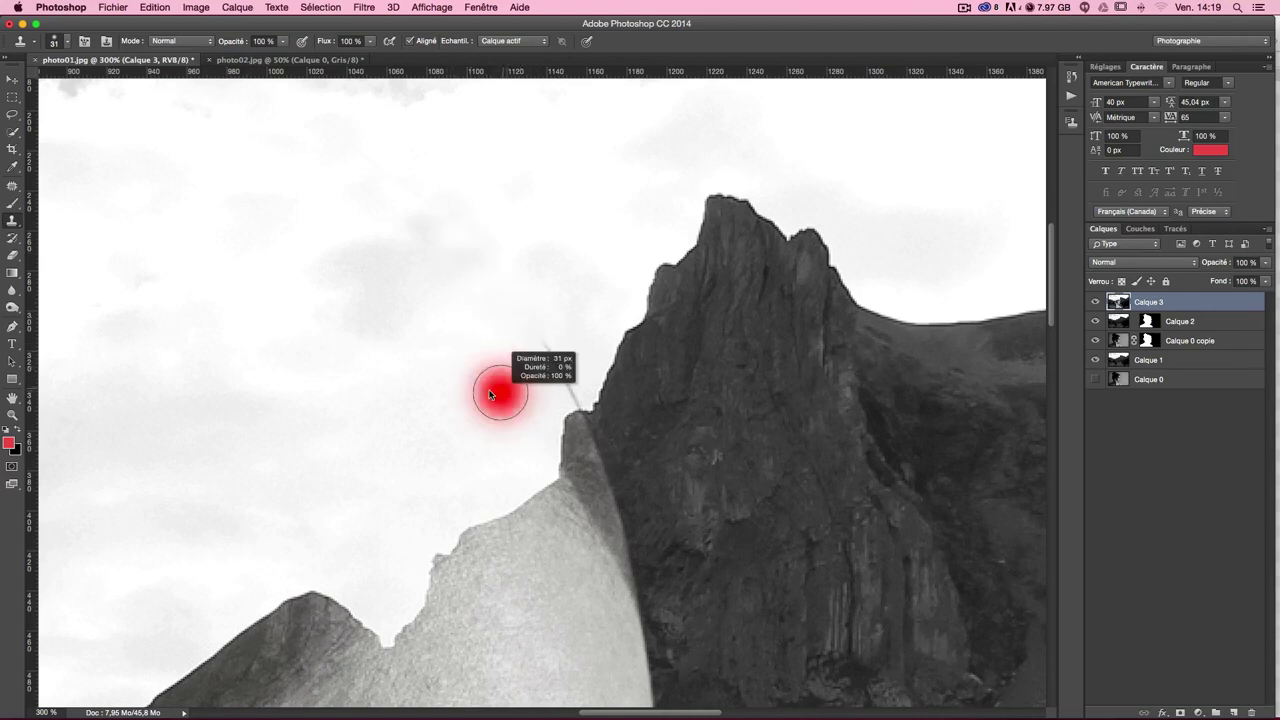
{"action": "left_click_drag", "start_coordinate": [490, 395], "coordinate": [470, 395]}
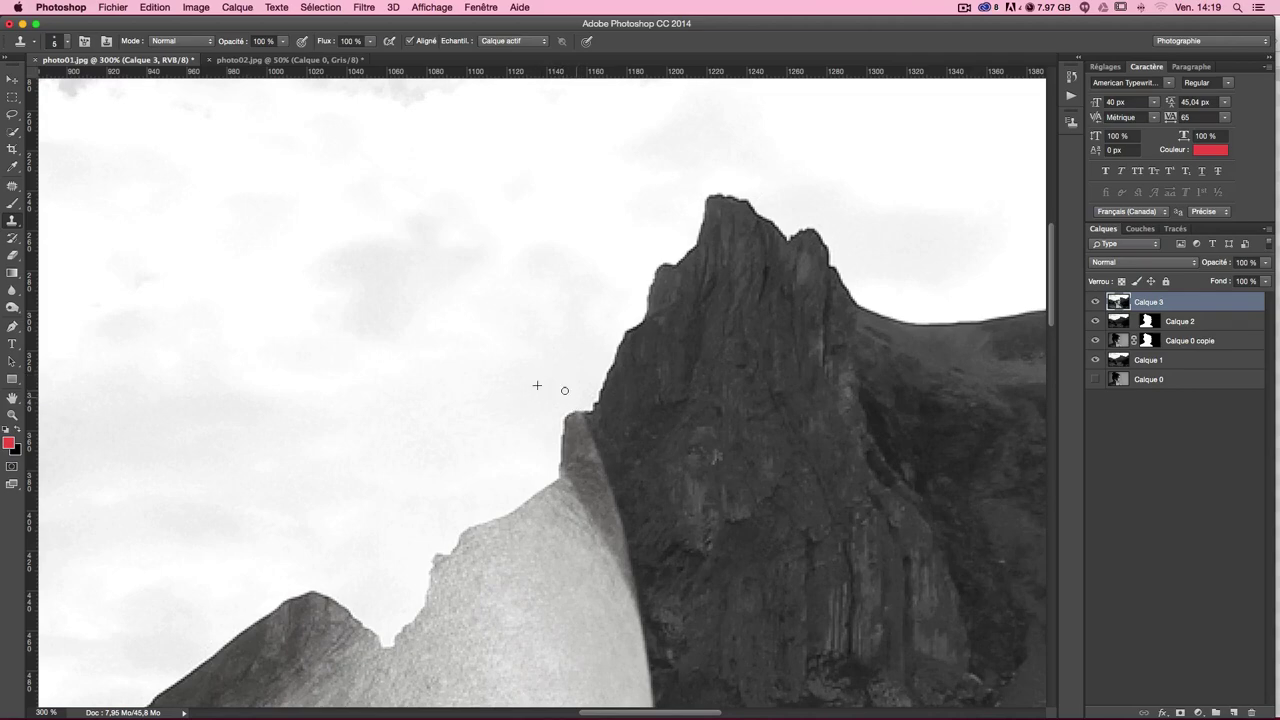
{"action": "key", "text": "ctrl+0"}
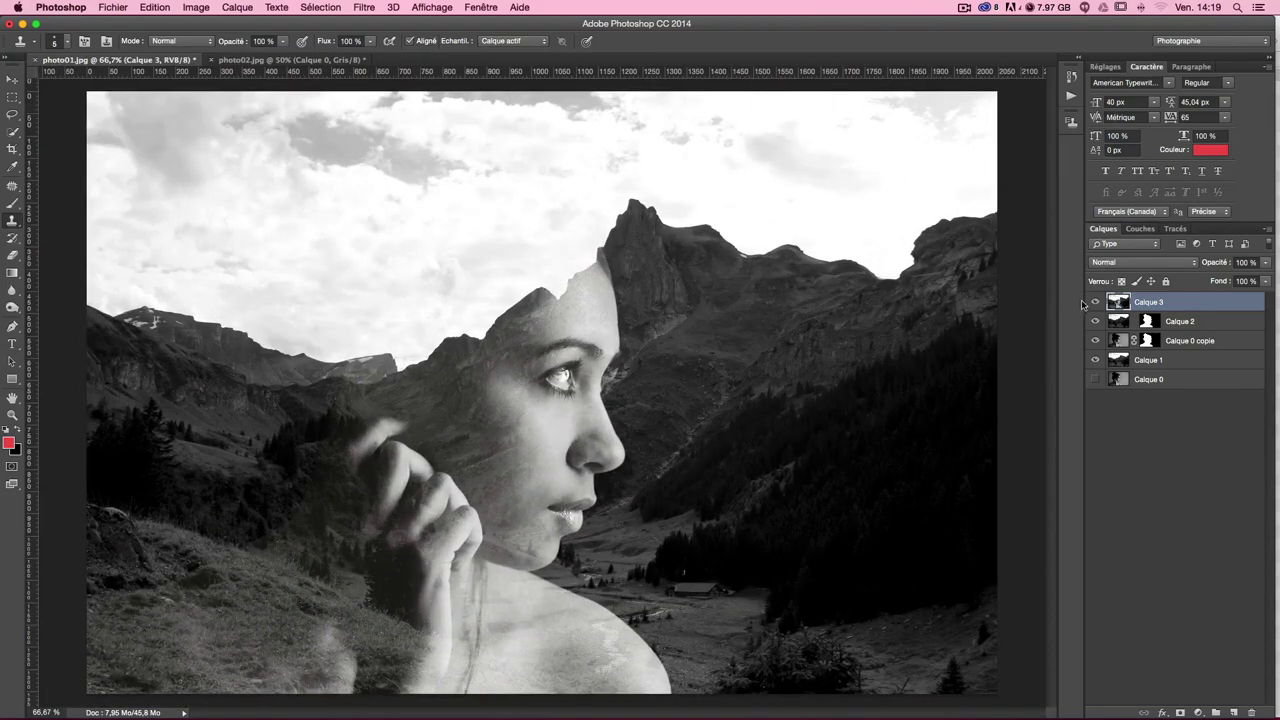
Toggle Calque 3 to check the clone result, then launch Filtre Camera Raw on it.
{"action": "left_click", "coordinate": [1095, 302]}
{"action": "left_click", "coordinate": [1095, 302]}
{"action": "left_click", "coordinate": [361, 9]}
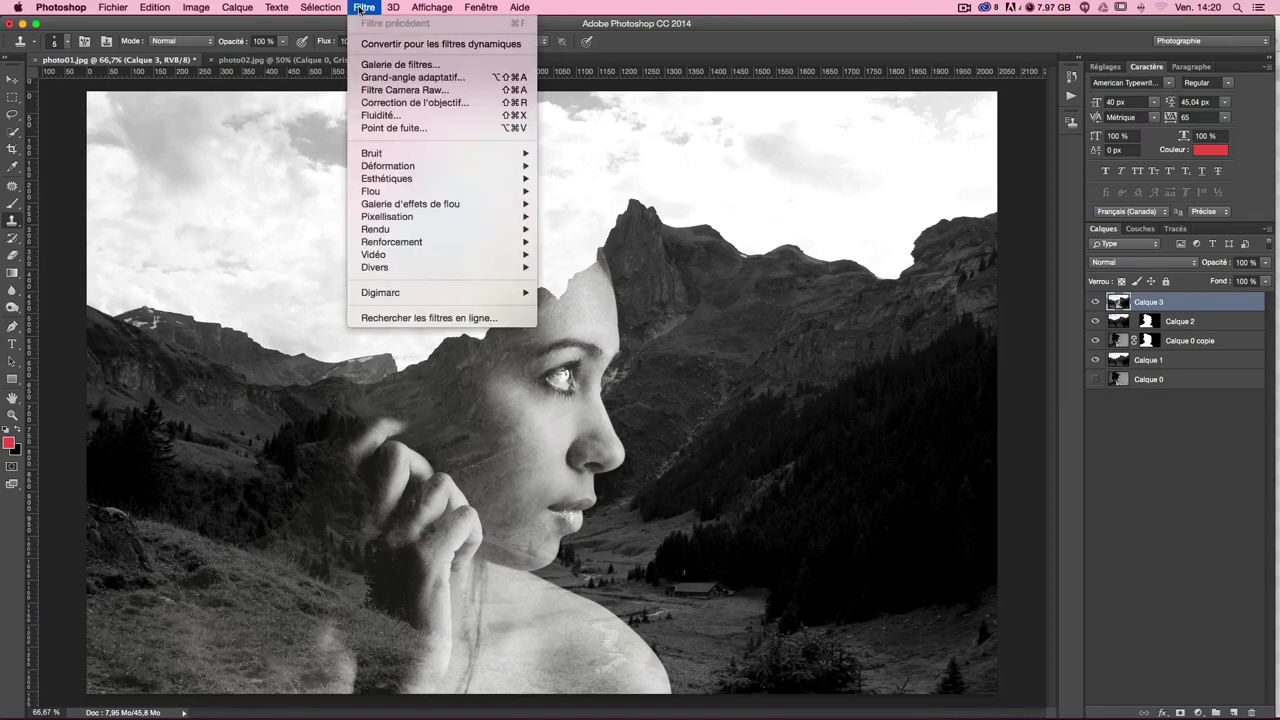
{"action": "left_click", "coordinate": [404, 92]}
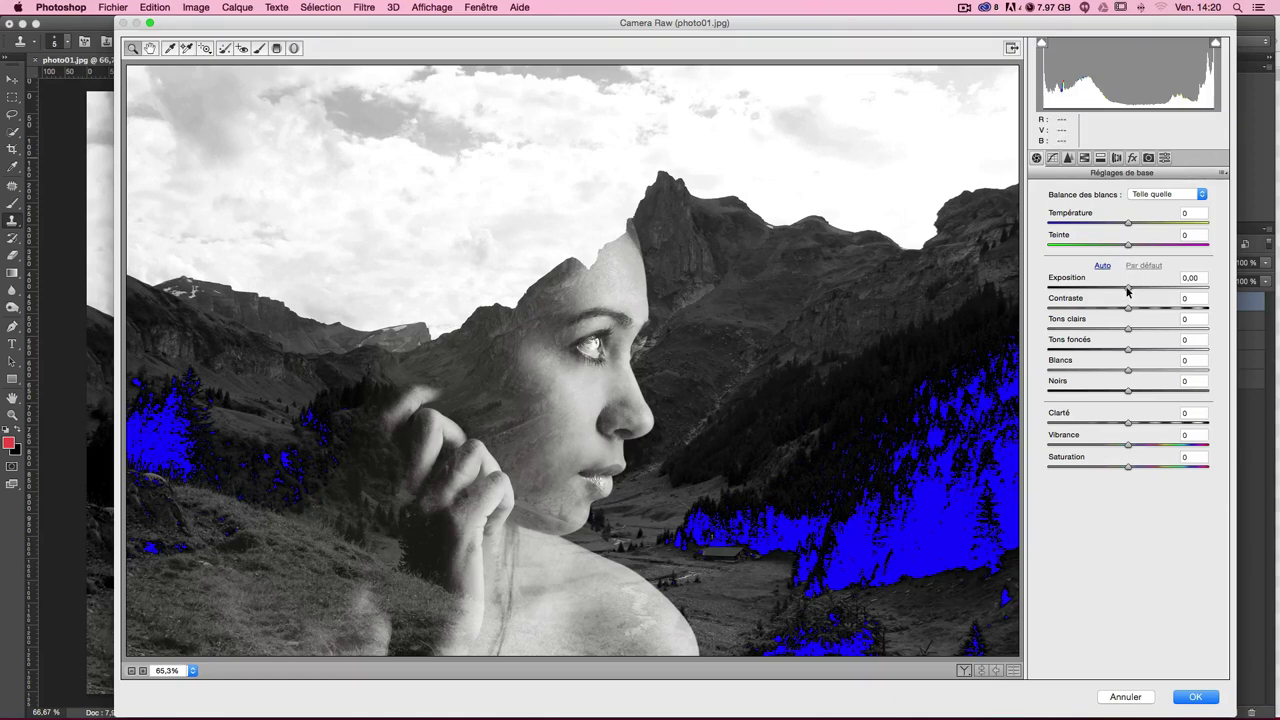
Set Camera Raw Exposition to +0,40, Contraste to +15 and Clarté to +17.
{"action": "left_click_drag", "start_coordinate": [1127, 289], "coordinate": [1134, 289]}
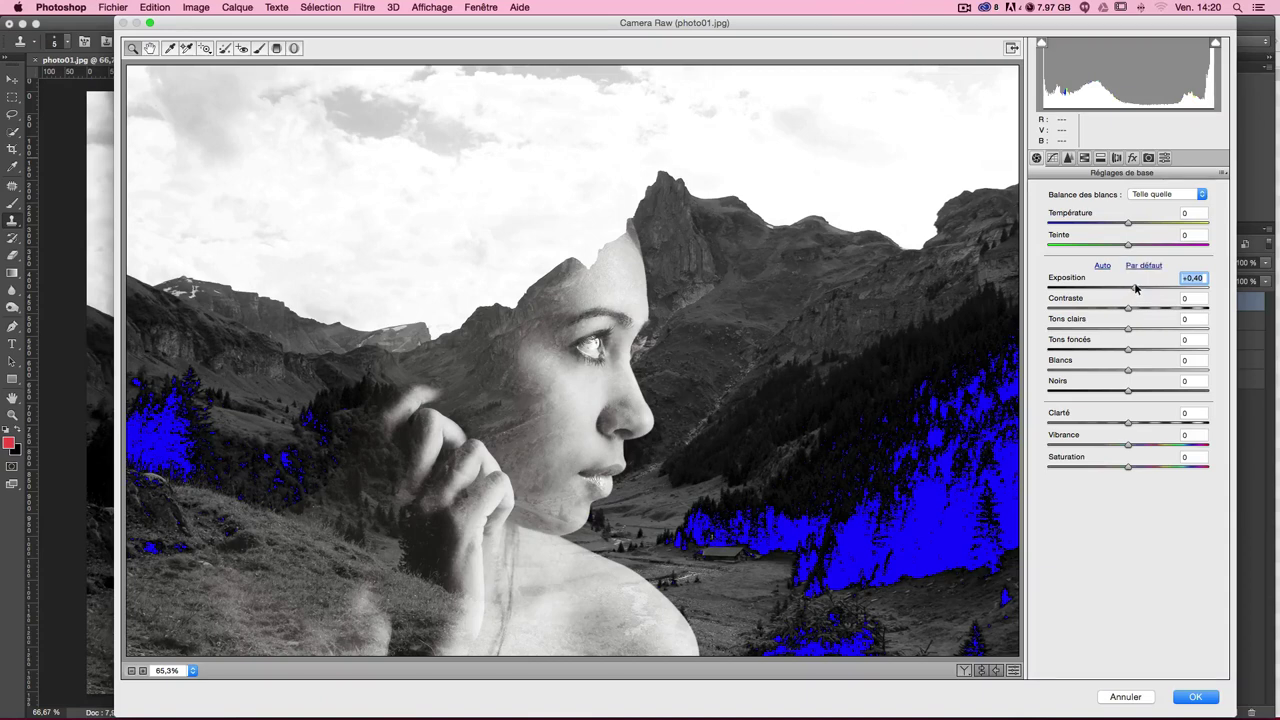
{"action": "mouse_move", "coordinate": [1128, 309]}
{"action": "left_mouse_down"}
{"action": "mouse_move", "coordinate": [1140, 313]}
{"action": "mouse_move", "coordinate": [1097, 330]}
{"action": "mouse_move", "coordinate": [1136, 352]}
{"action": "left_mouse_up"}
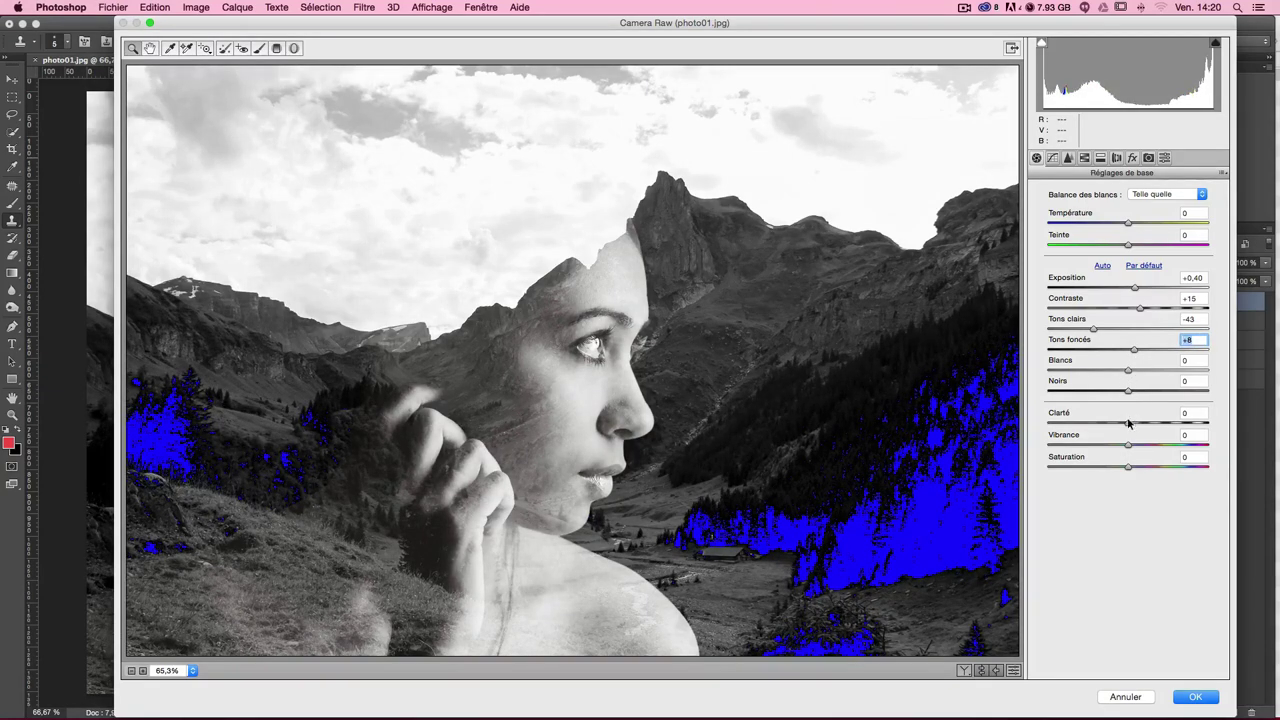
{"action": "left_click_drag", "start_coordinate": [1128, 423], "coordinate": [1147, 426]}
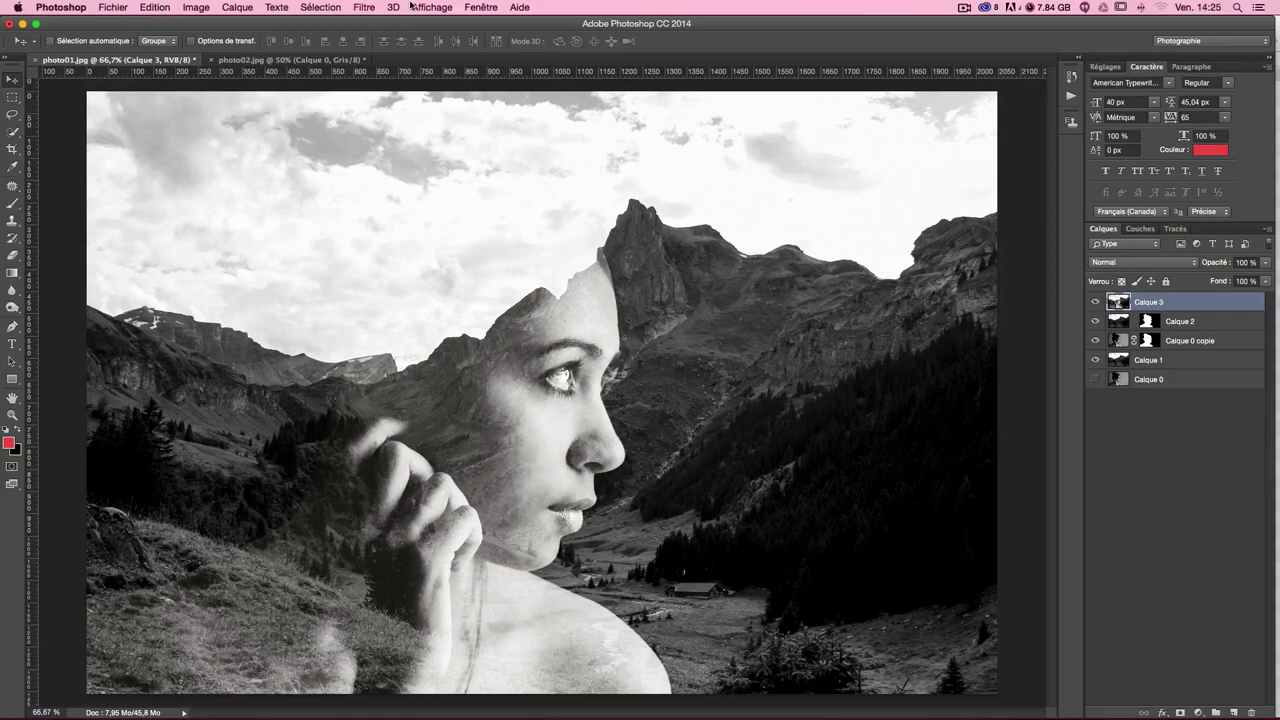
Reopen Filtre Camera Raw on Calque 3 and switch to the Virage partiel panel.
{"action": "left_click", "coordinate": [410, 6]}
{"action": "left_click", "coordinate": [404, 89]}
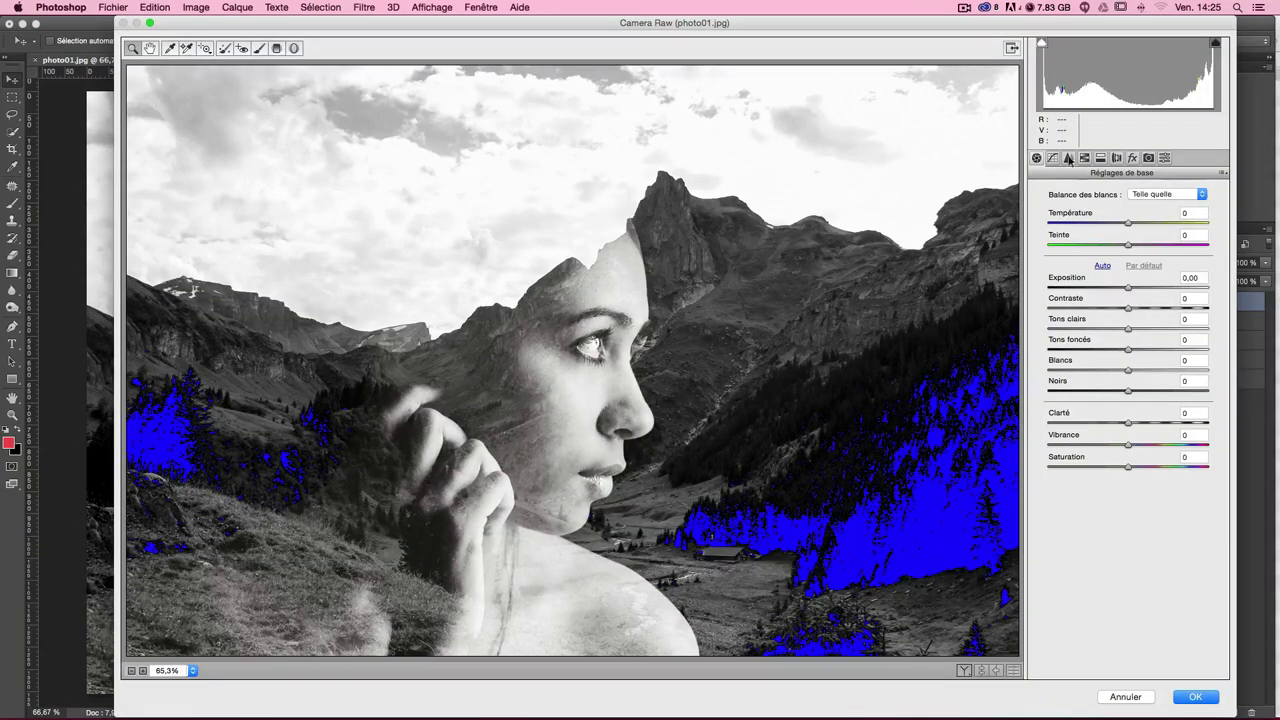
{"action": "left_click", "coordinate": [1100, 158]}
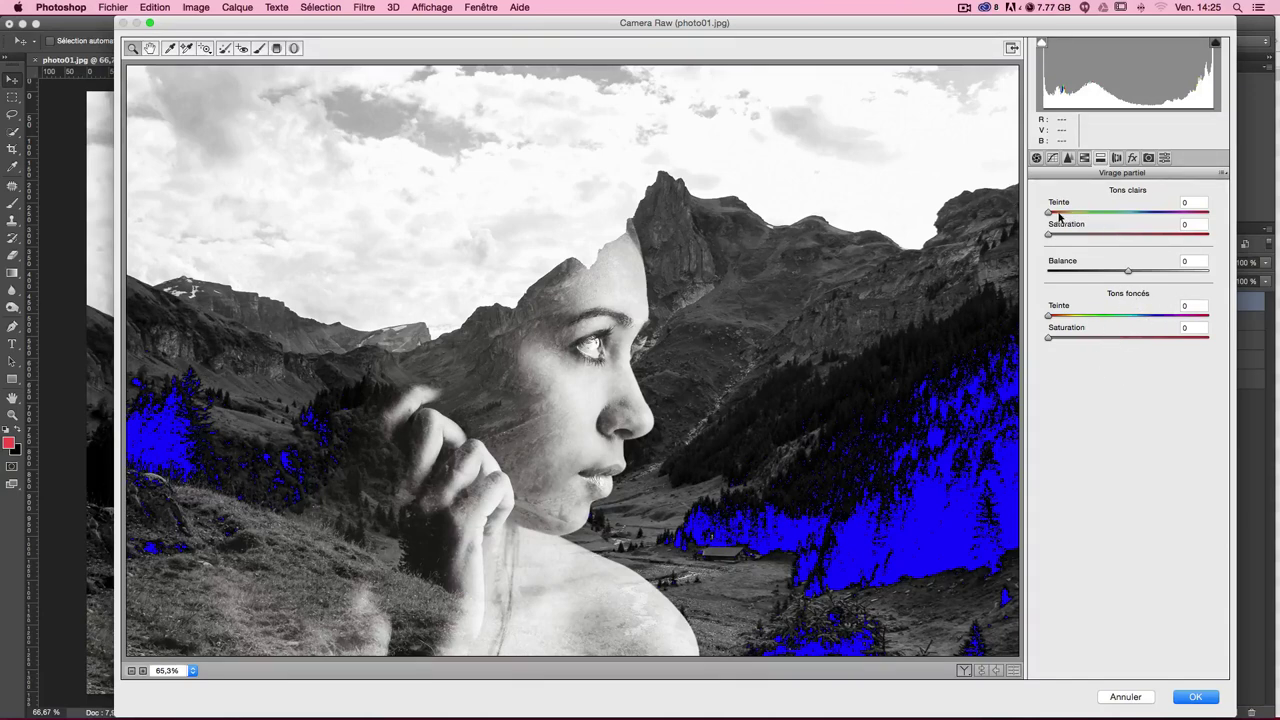
Set highlights to hue 51, saturation 35 and shadows to hue 215, saturation 47.
{"action": "left_click_drag", "start_coordinate": [1050, 214], "coordinate": [1072, 217]}
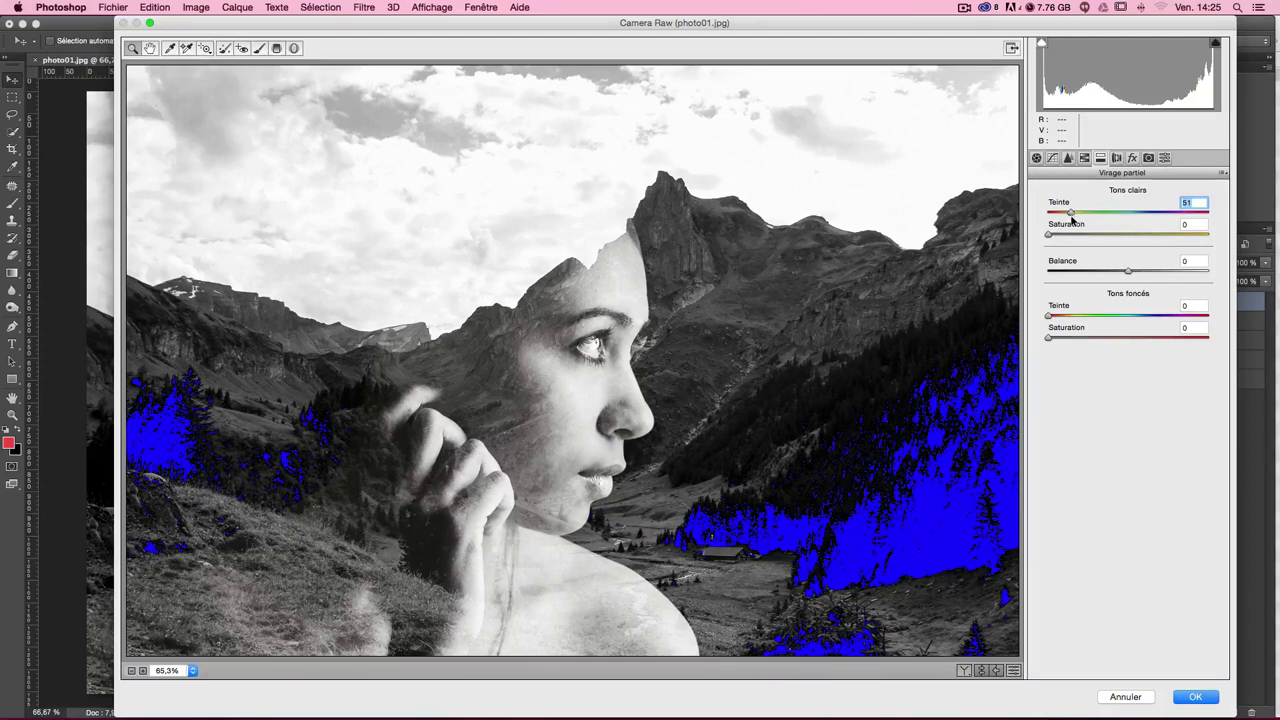
{"action": "left_click_drag", "start_coordinate": [1050, 237], "coordinate": [1062, 238]}
{"action": "mouse_move", "coordinate": [1073, 238]}
{"action": "left_mouse_down"}
{"action": "mouse_move", "coordinate": [1126, 241]}
{"action": "mouse_move", "coordinate": [1101, 239]}
{"action": "left_mouse_up"}
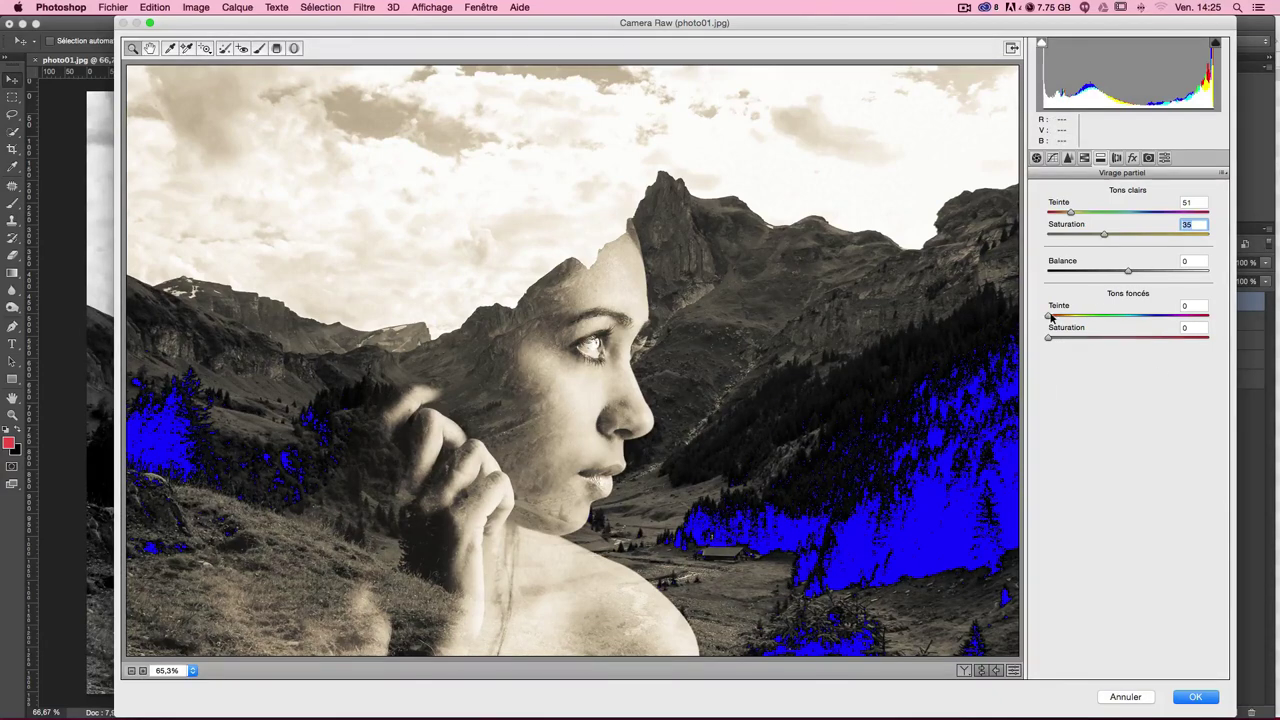
{"action": "left_click_drag", "start_coordinate": [1049, 316], "coordinate": [1146, 322]}
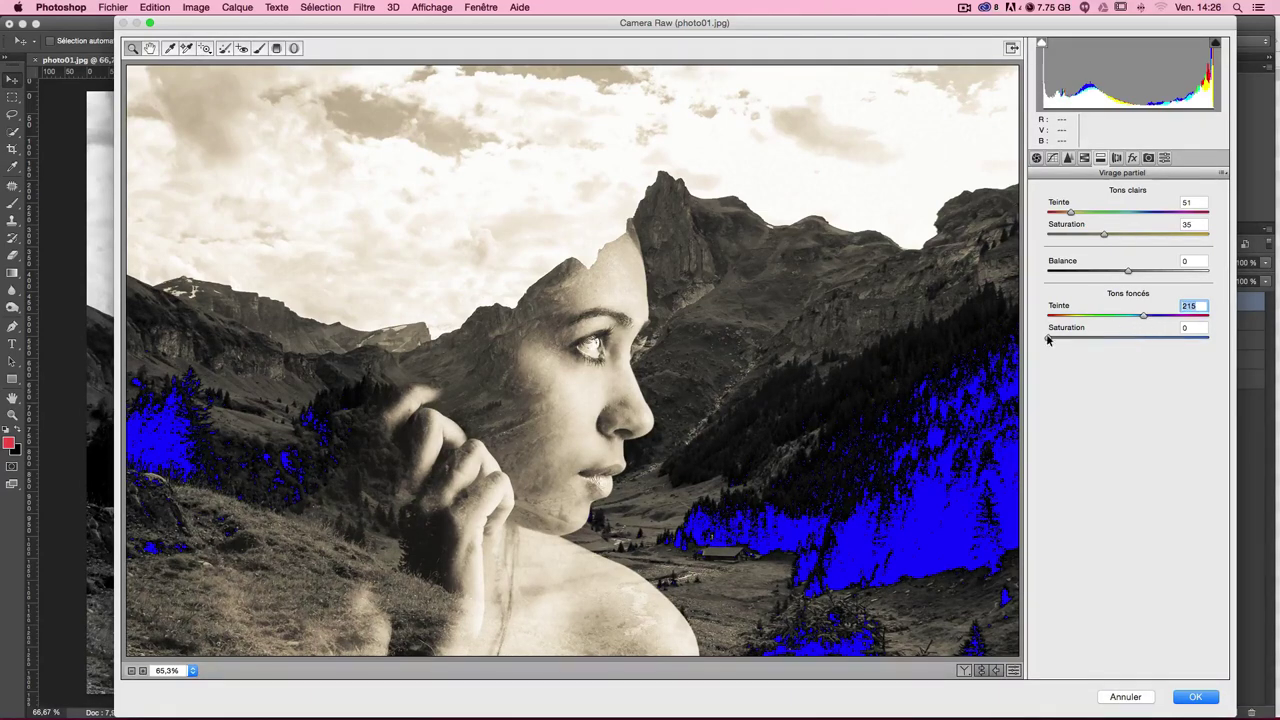
{"action": "mouse_move", "coordinate": [1049, 338]}
{"action": "left_mouse_down"}
{"action": "mouse_move", "coordinate": [1142, 341]}
{"action": "mouse_move", "coordinate": [1125, 342]}
{"action": "left_mouse_up"}
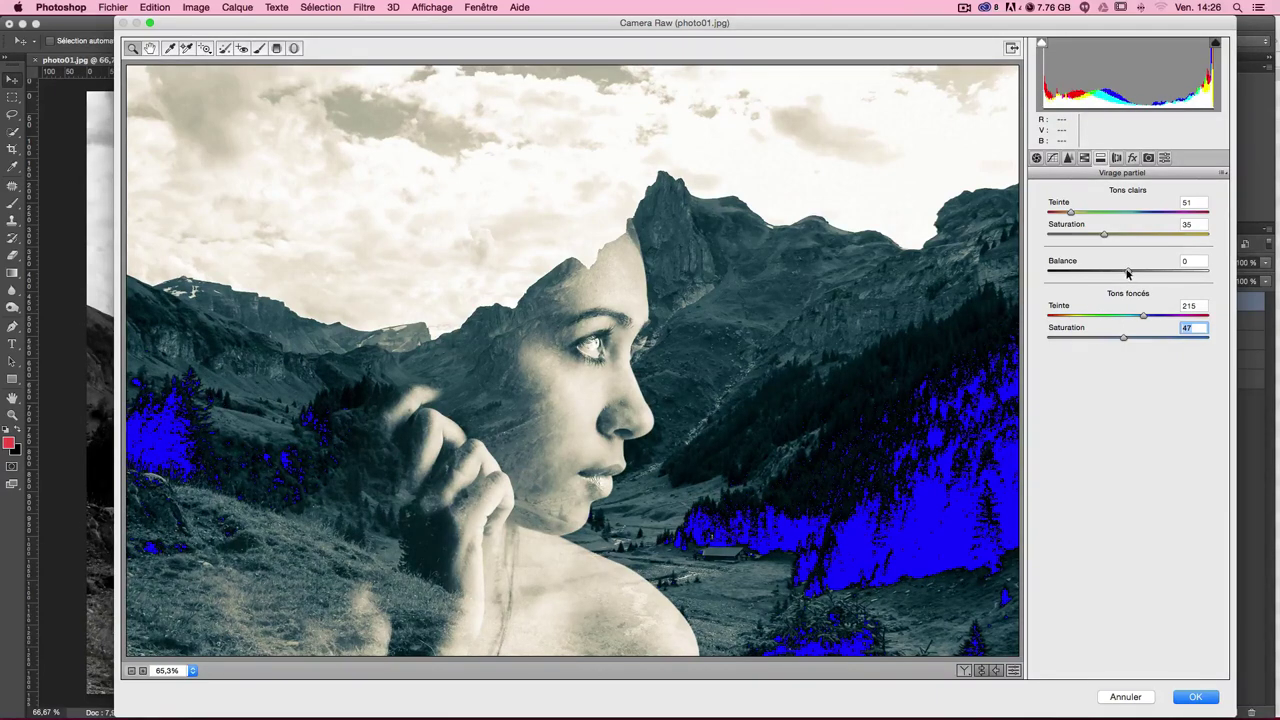
Test the balance extremes, settle Balance at -16, and apply the split toning.
{"action": "left_click_drag", "start_coordinate": [1128, 272], "coordinate": [992, 271]}
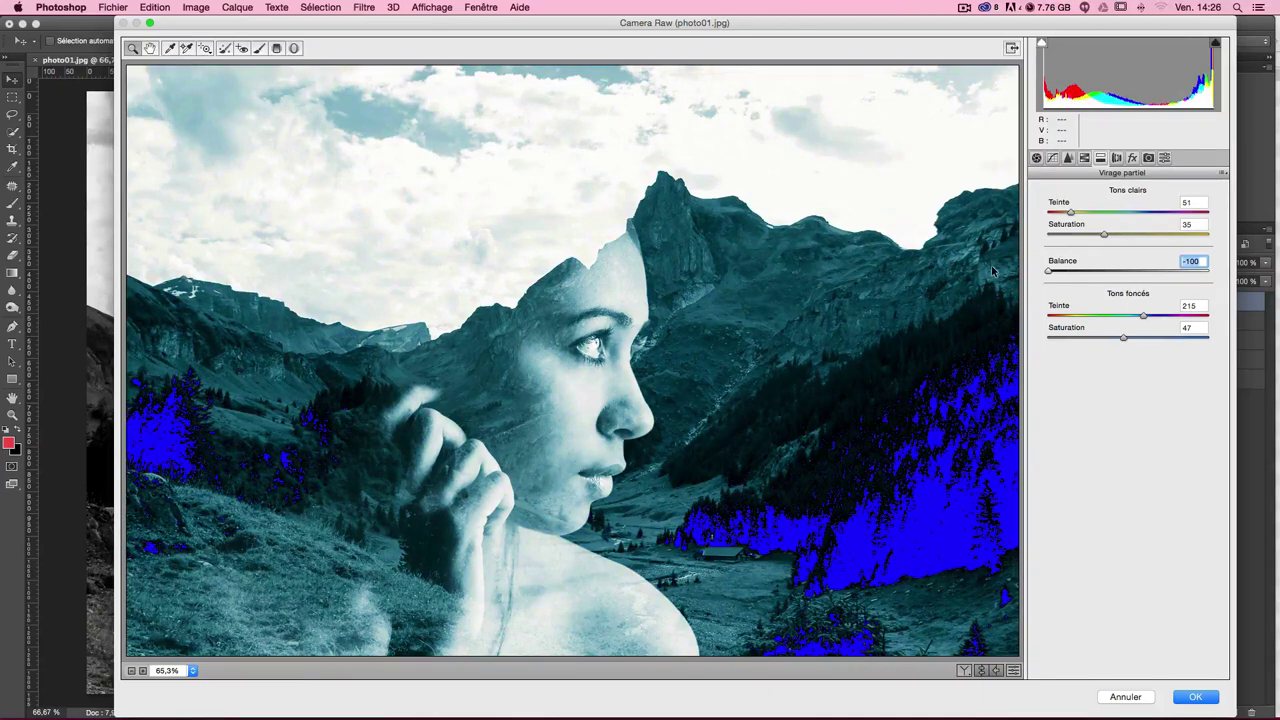
{"action": "left_click_drag", "start_coordinate": [992, 271], "coordinate": [1221, 272]}
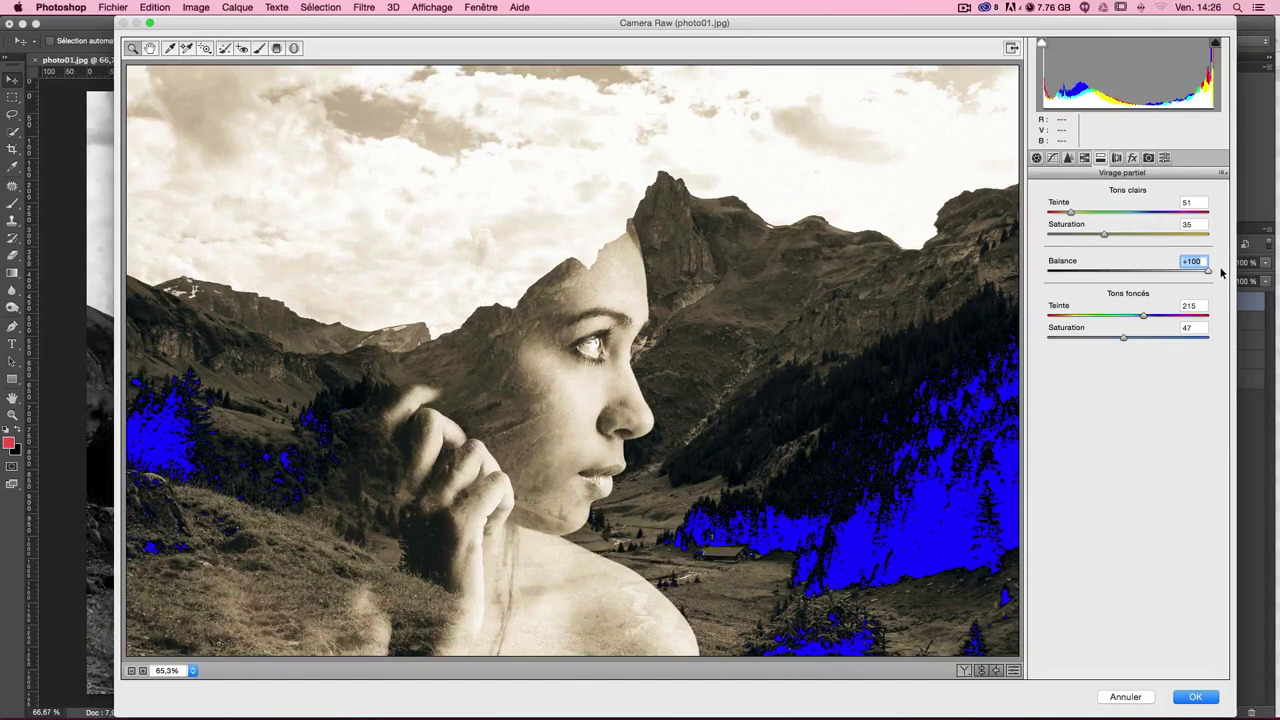
{"action": "left_click_drag", "start_coordinate": [1221, 272], "coordinate": [1097, 278]}
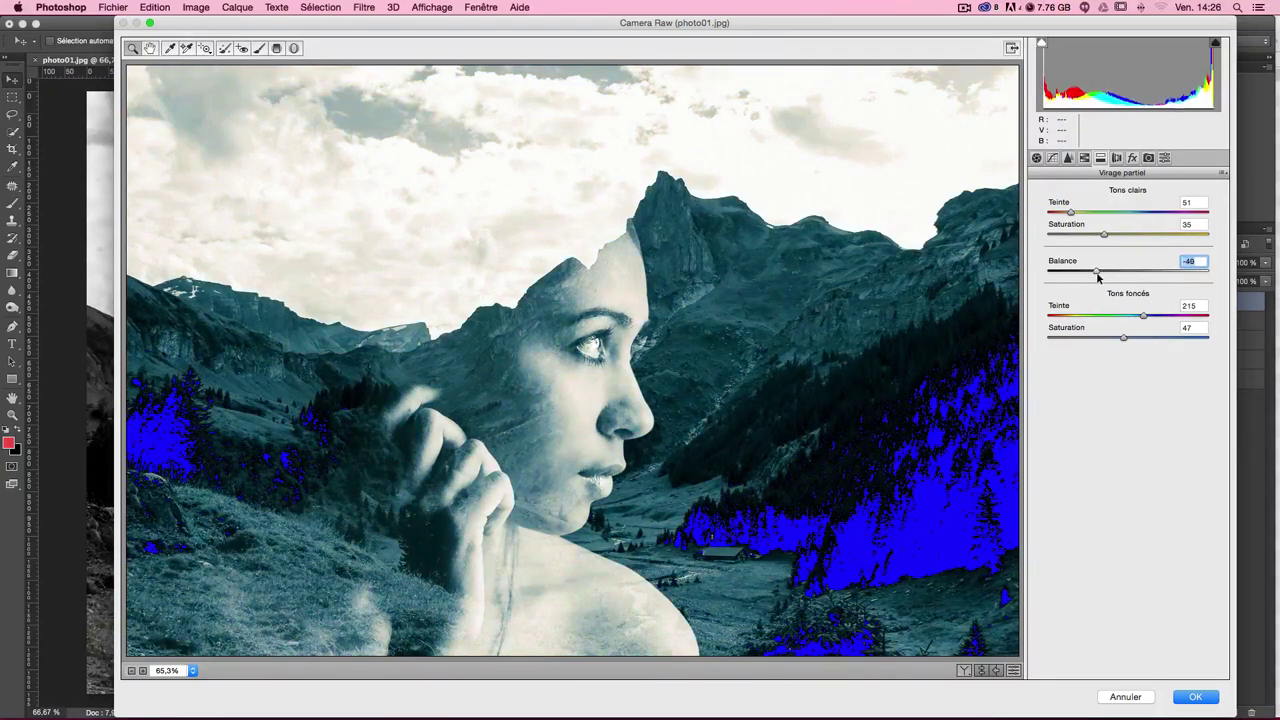
{"action": "left_click_drag", "start_coordinate": [1097, 278], "coordinate": [1113, 277]}
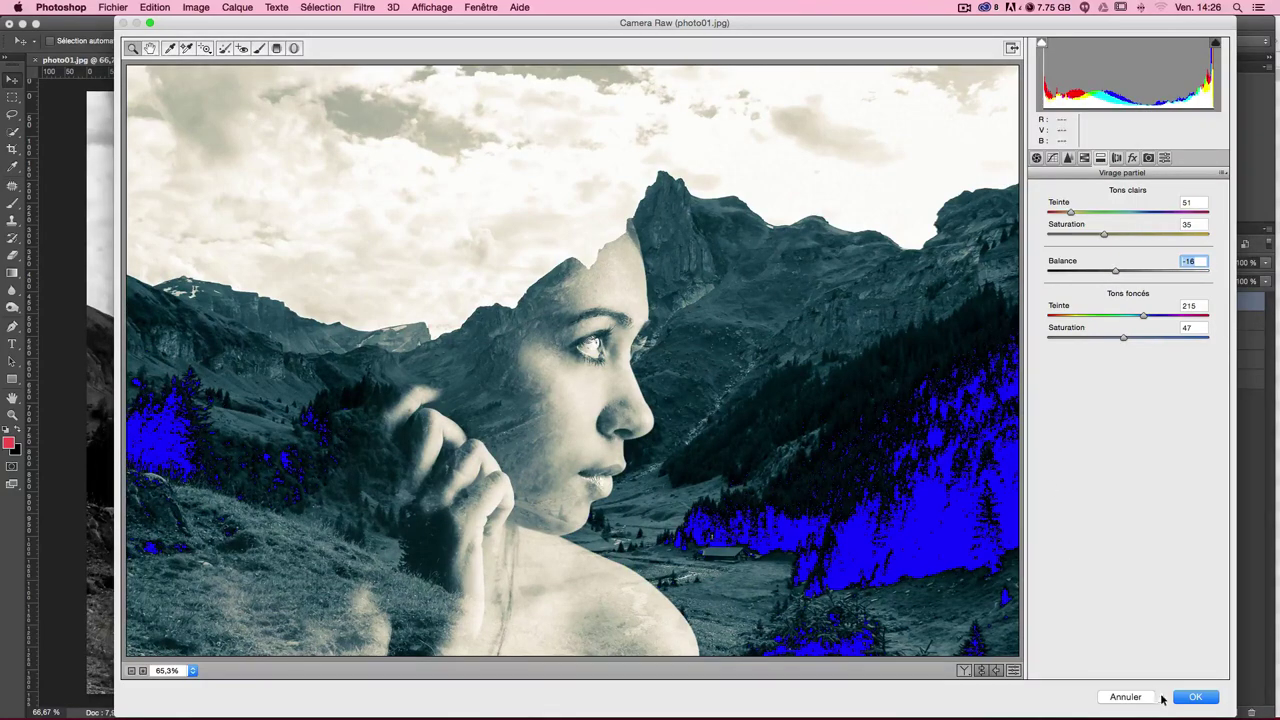
{"action": "left_click", "coordinate": [1195, 697]}
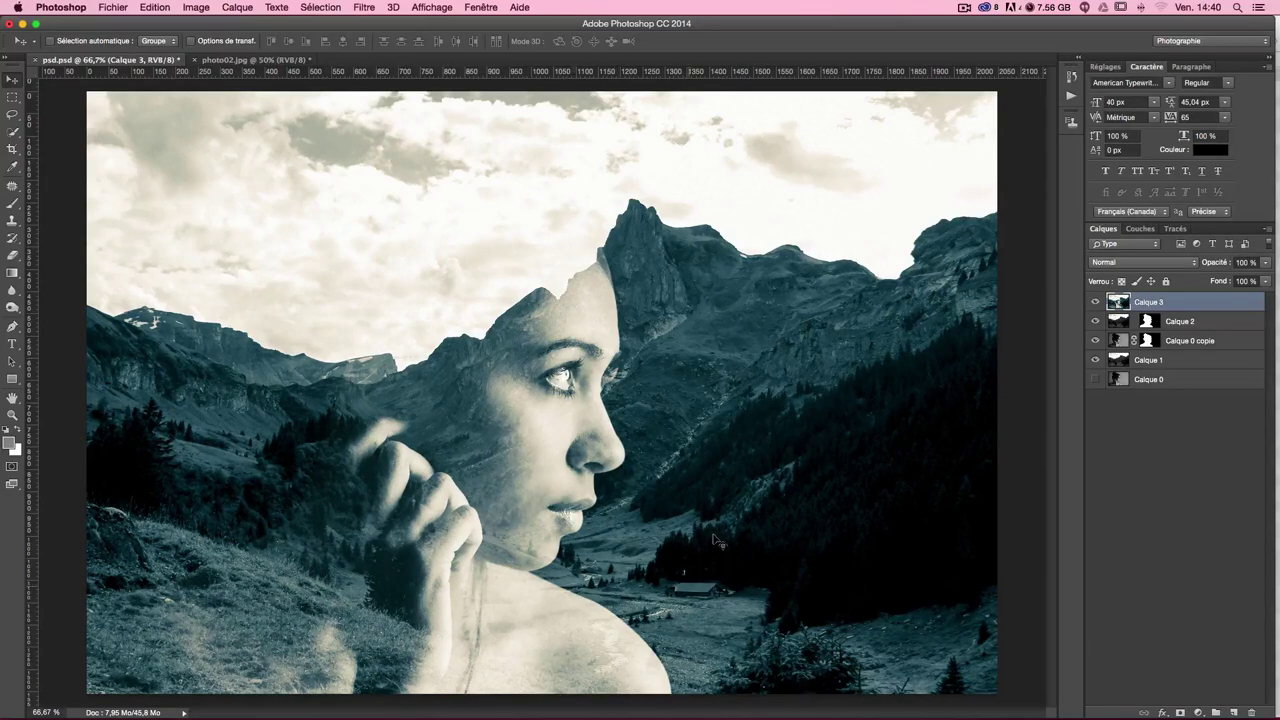
Hide Calque 3, set Calque 1 opacity to 70%, and select Calque 0.
{"action": "left_click", "coordinate": [1092, 302]}
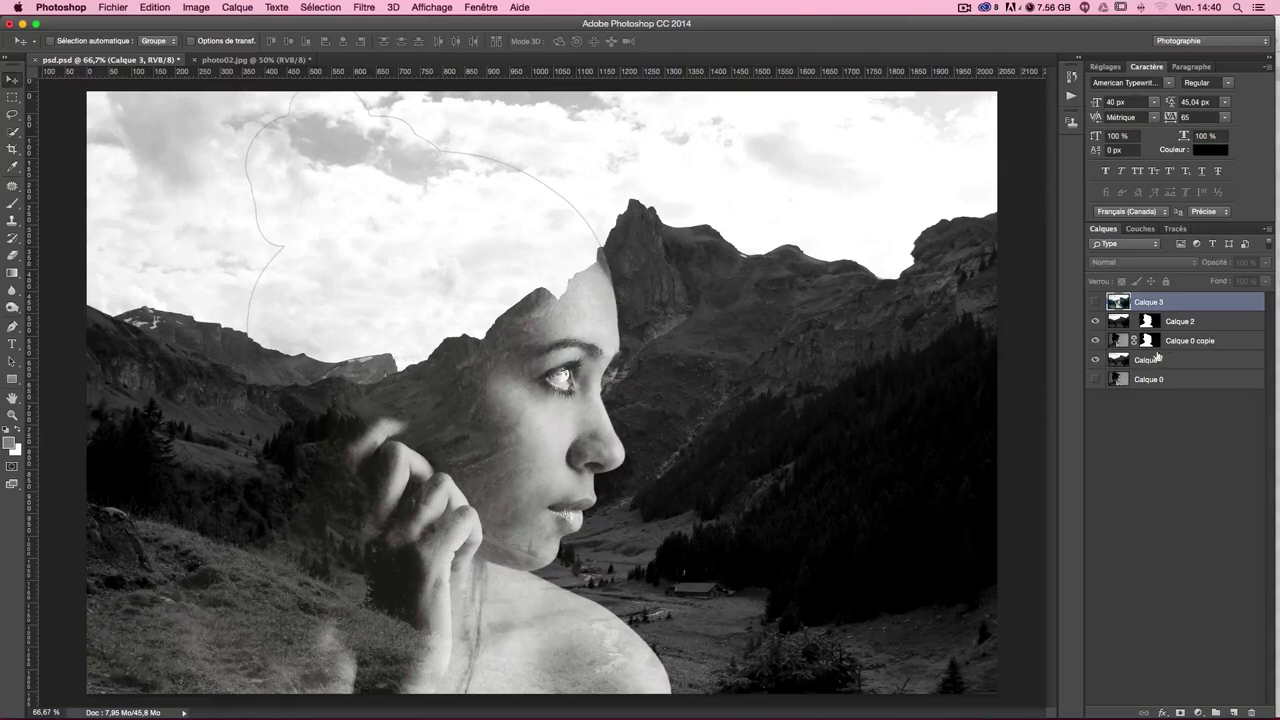
{"action": "left_click", "coordinate": [1195, 321]}
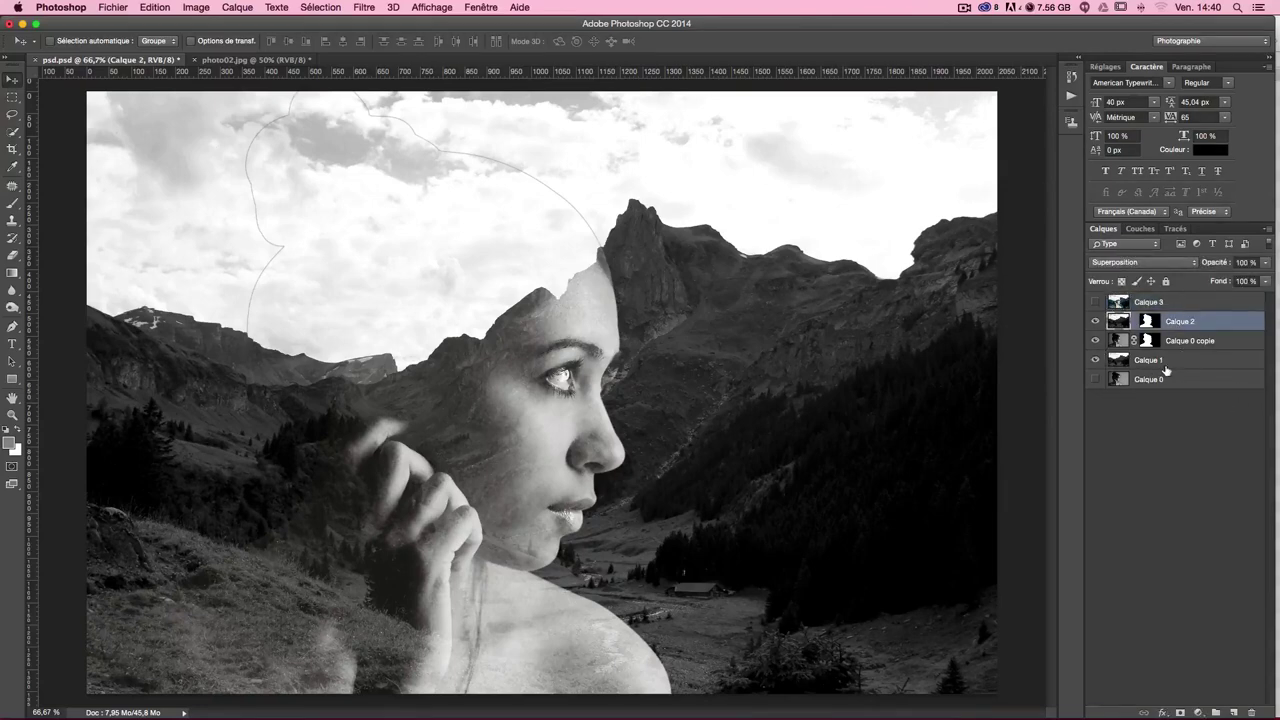
{"action": "left_click", "coordinate": [1179, 362]}
{"action": "left_click", "coordinate": [1268, 264]}
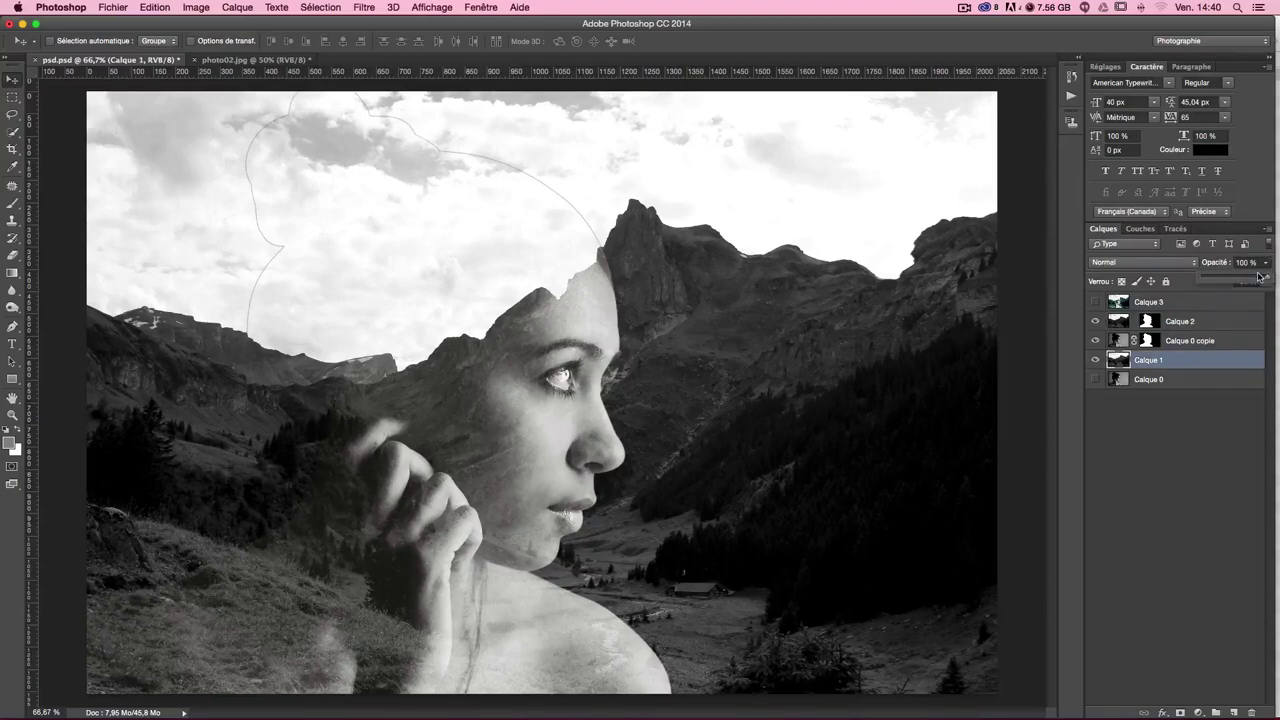
{"action": "left_click_drag", "start_coordinate": [1255, 277], "coordinate": [1248, 277]}
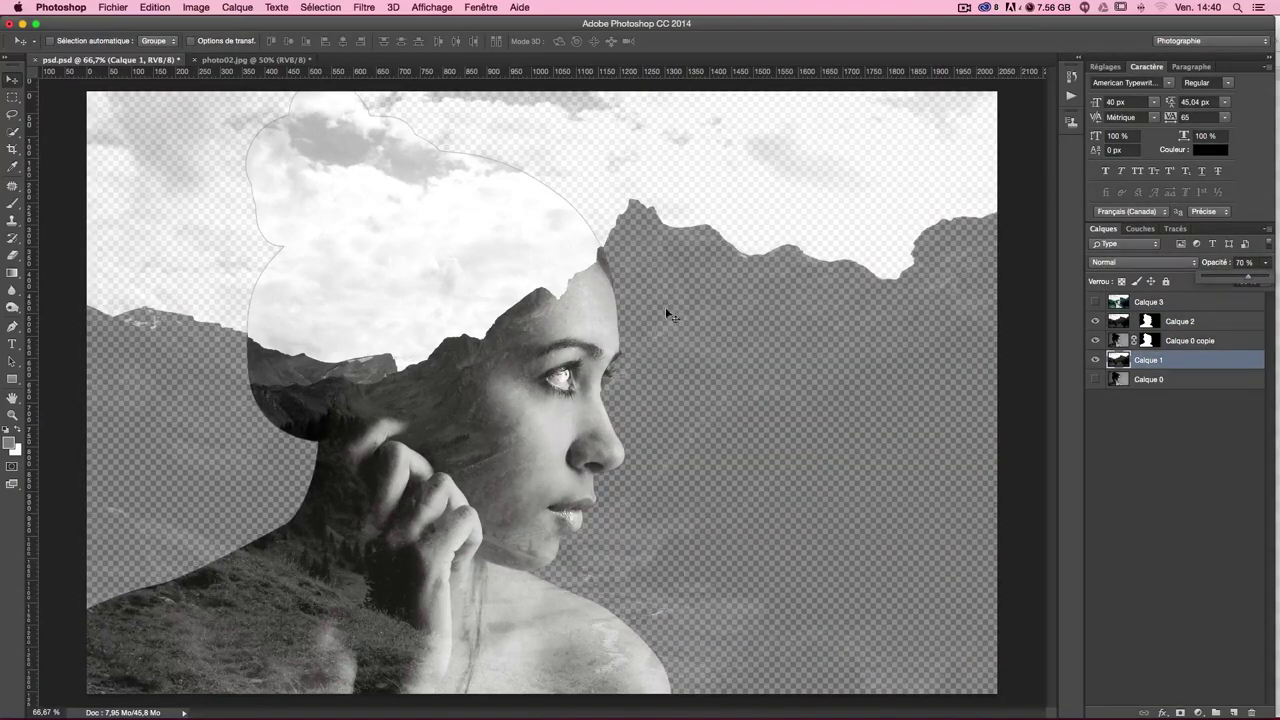
{"action": "left_click", "coordinate": [1185, 380]}
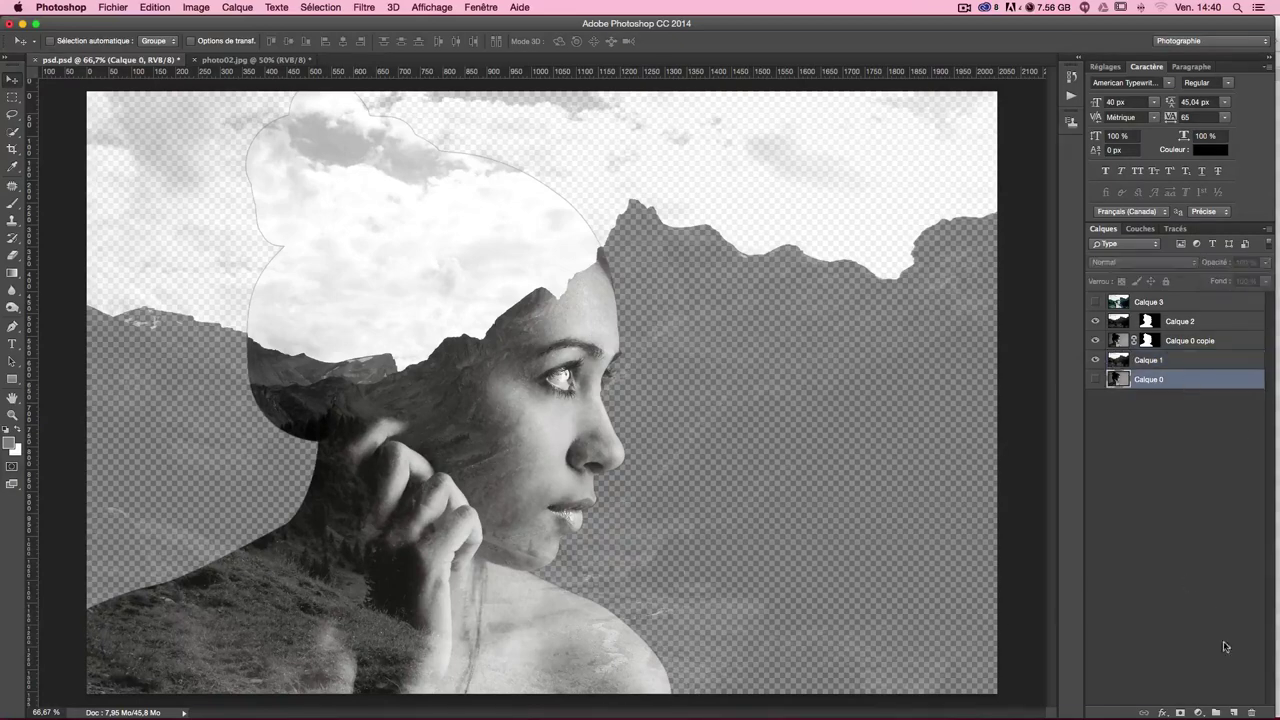
Add Calque 4 filled with a sampled grey and fade Calque 1 to about 42% opacity.
{"action": "left_click", "coordinate": [1232, 713]}
{"action": "left_click", "coordinate": [12, 443]}
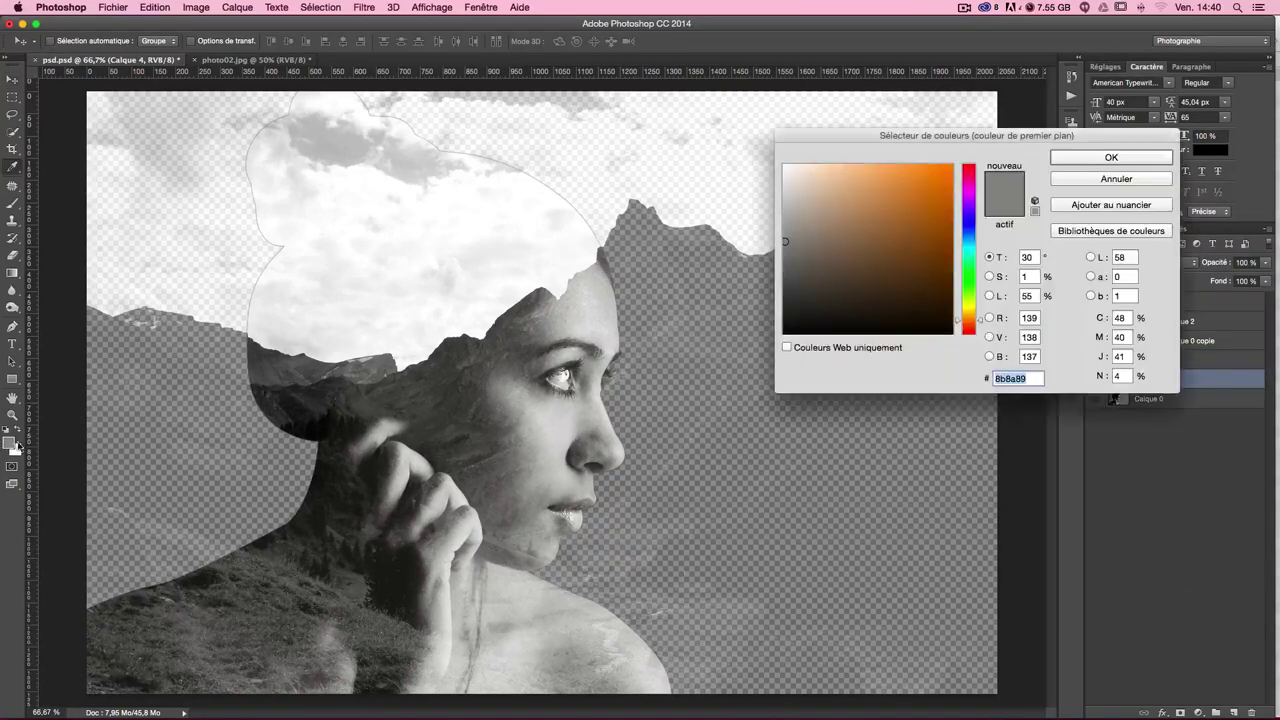
{"action": "left_click_drag", "start_coordinate": [425, 437], "coordinate": [548, 381]}
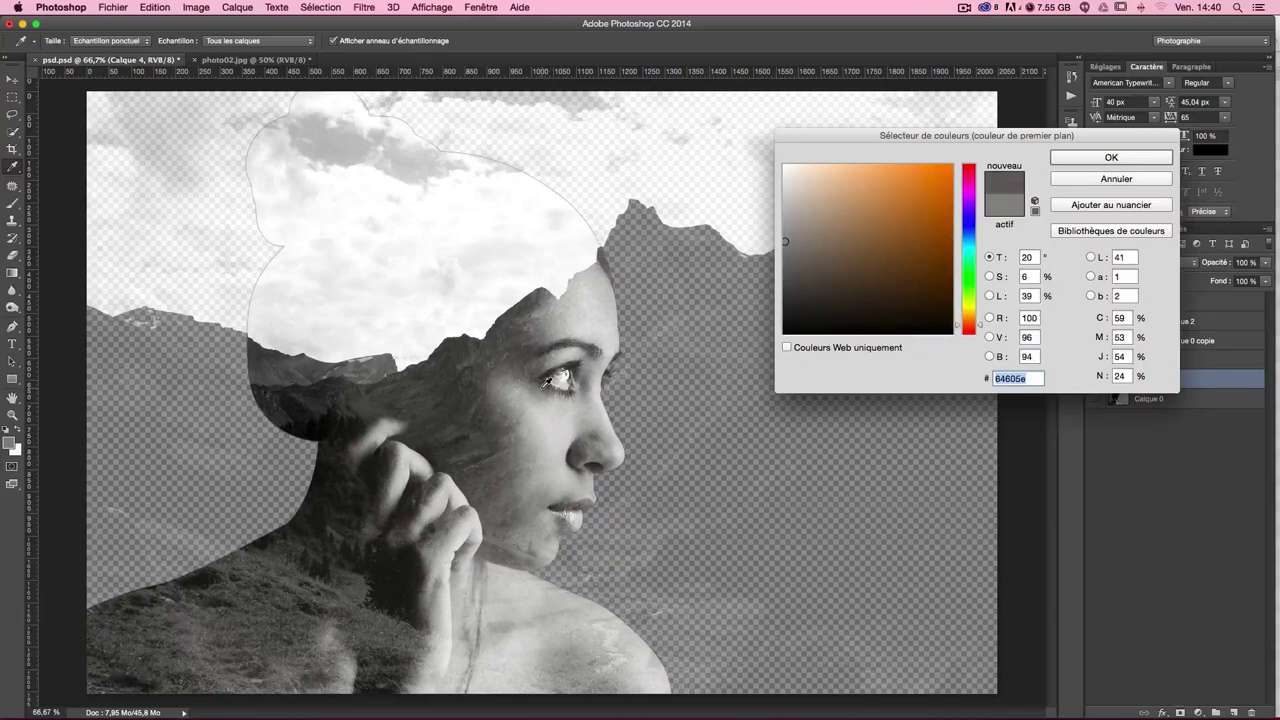
{"action": "key", "text": "Return"}
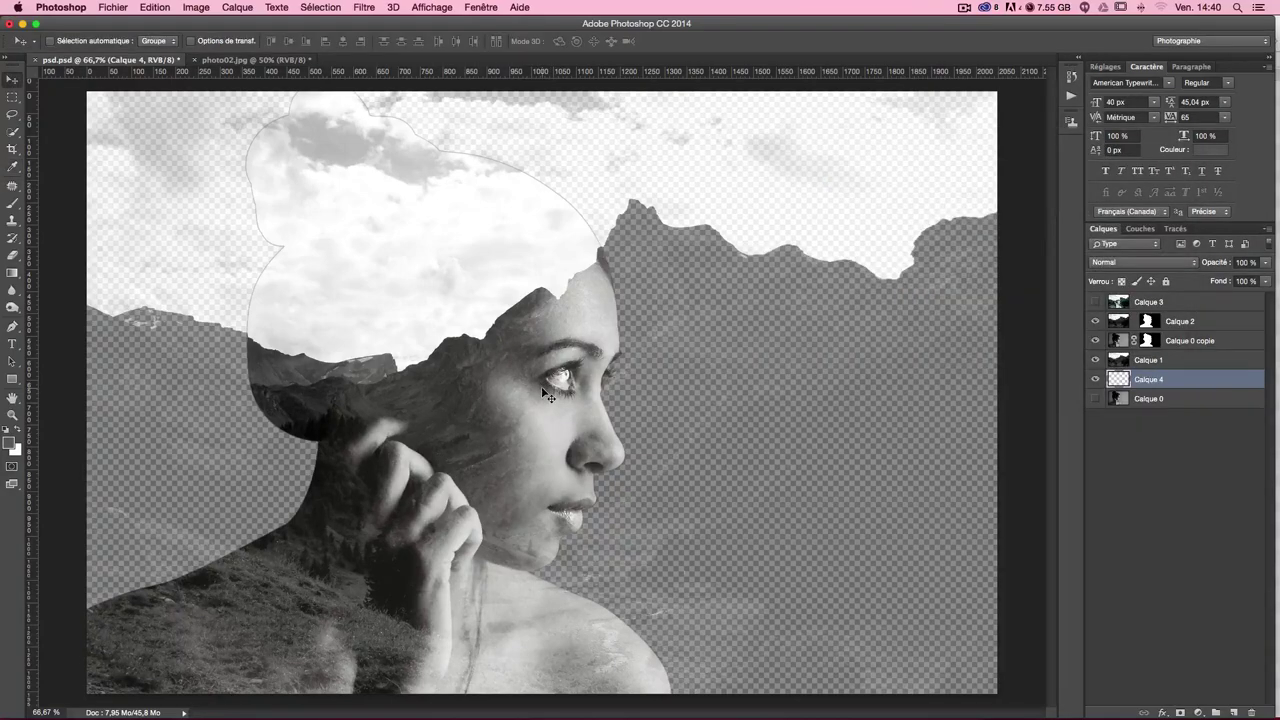
{"action": "key", "text": "alt+BackSpace"}
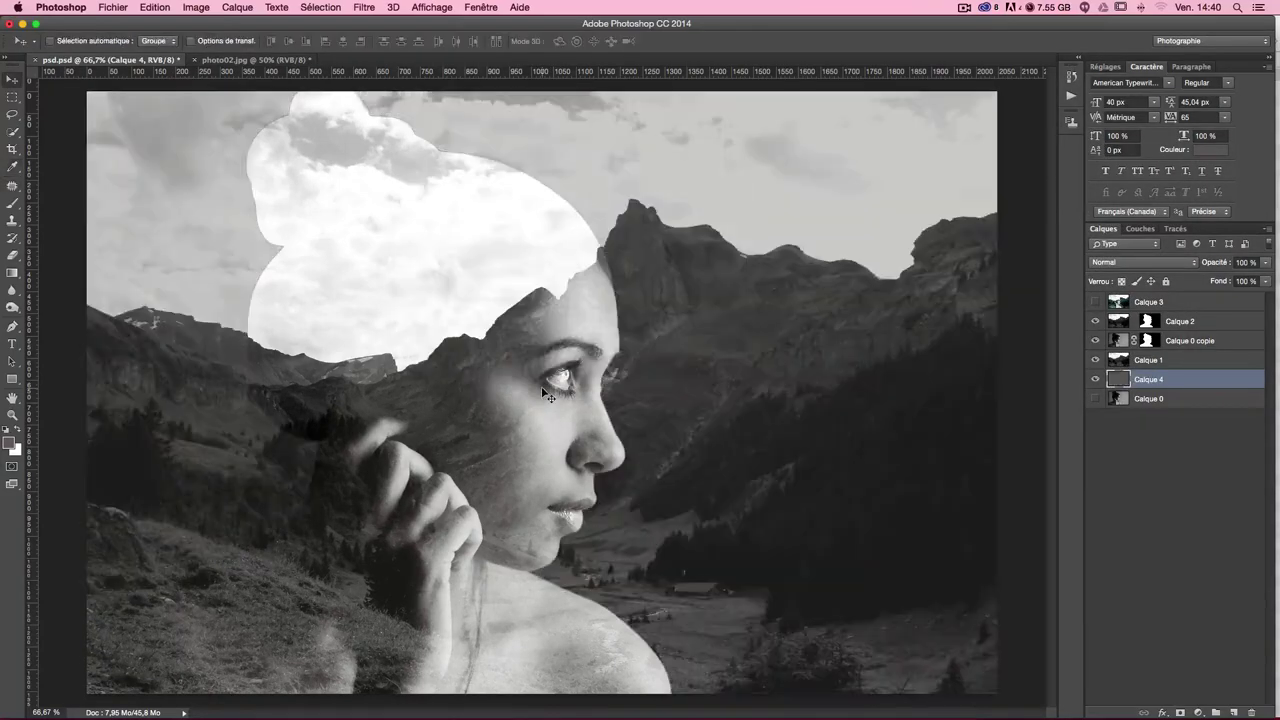
{"action": "left_click", "coordinate": [1213, 360]}
{"action": "left_click", "coordinate": [1265, 262]}
{"action": "left_click_drag", "start_coordinate": [1262, 273], "coordinate": [1227, 279]}
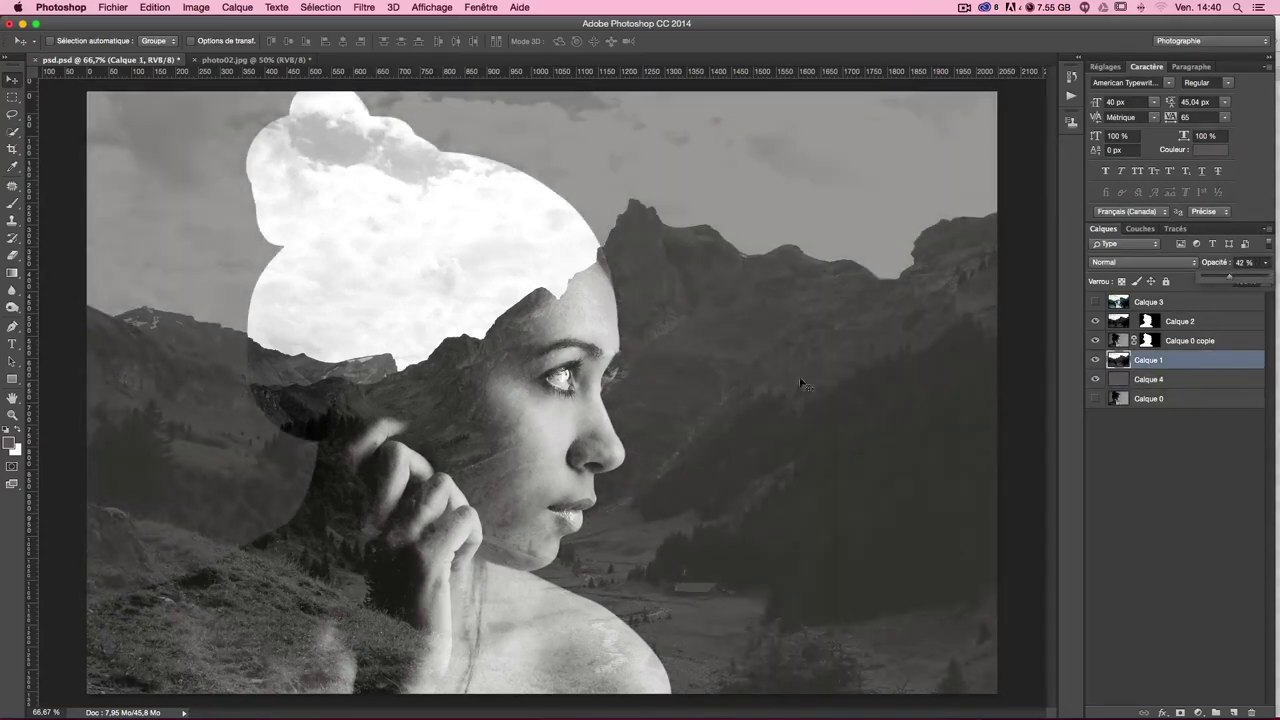
Sample light grey d3d3d2 from the woman's face and fill Calque 4 with it.
{"action": "left_click", "coordinate": [10, 443]}
{"action": "left_click", "coordinate": [558, 428]}
{"action": "left_click_drag", "start_coordinate": [558, 428], "coordinate": [542, 431]}
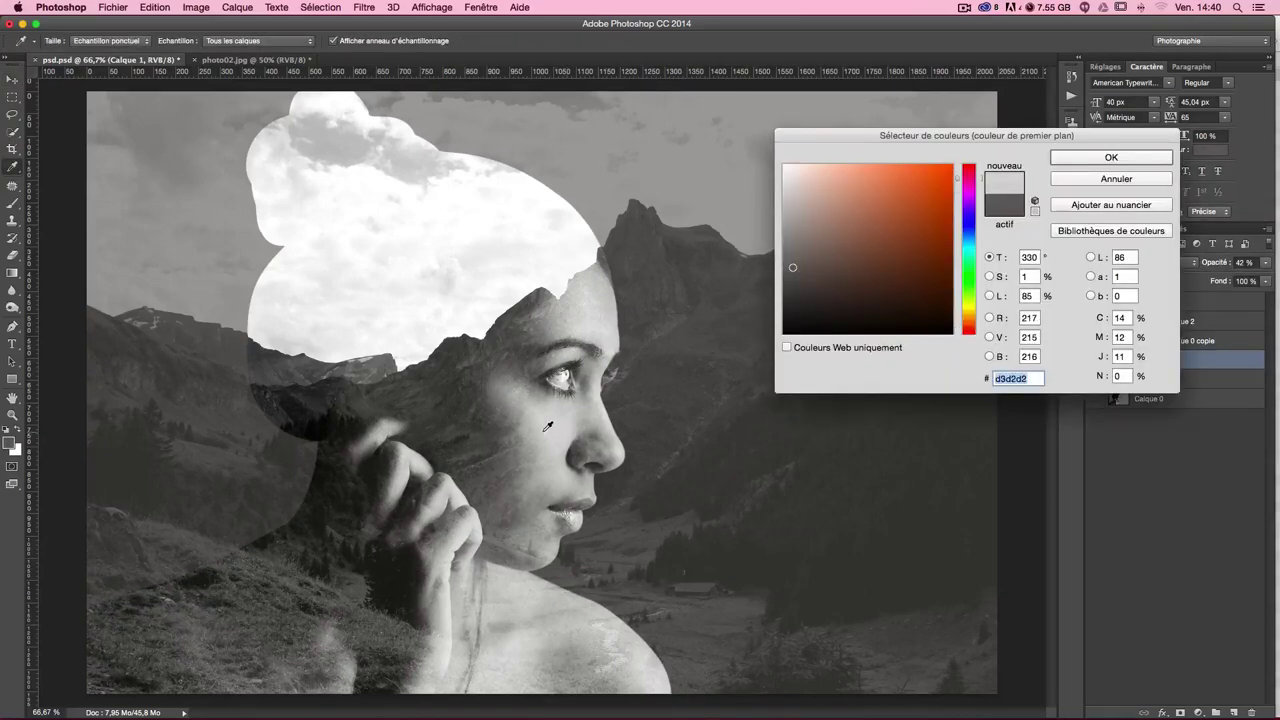
{"action": "key", "text": "Return"}
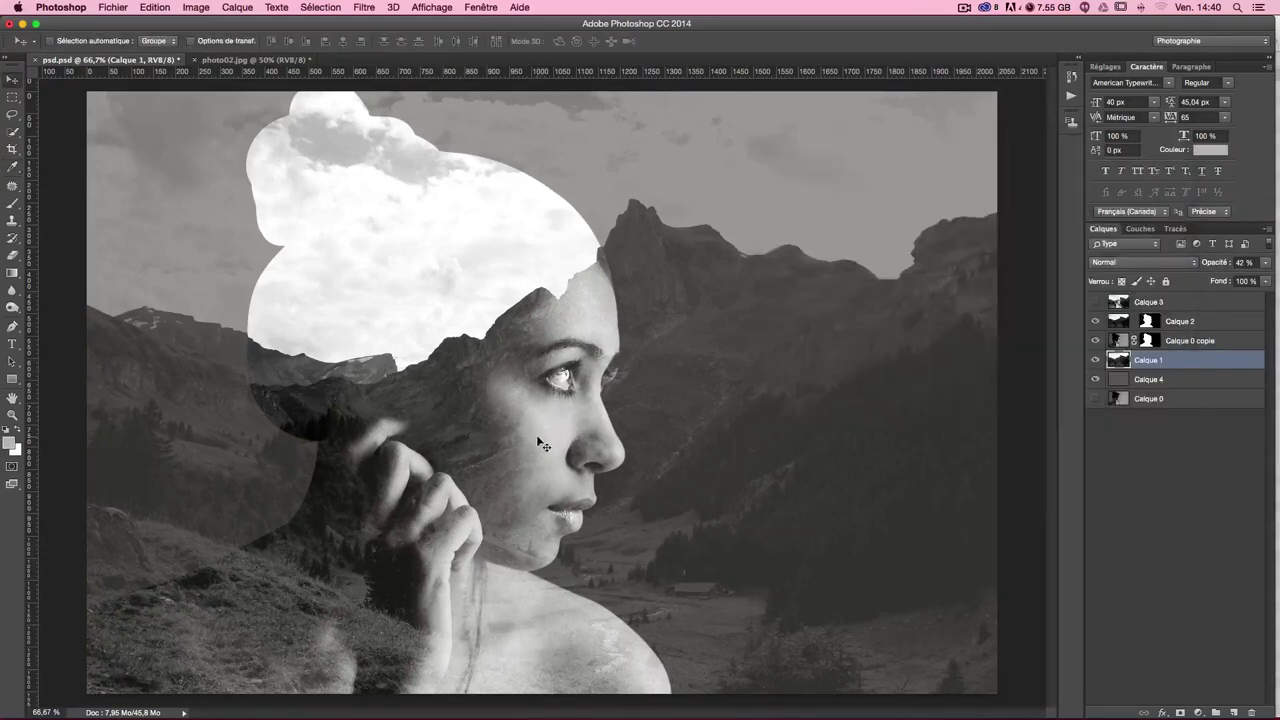
{"action": "key", "text": "shift+F5"}
{"action": "key", "text": "Escape"}
{"action": "left_click", "coordinate": [1146, 381]}
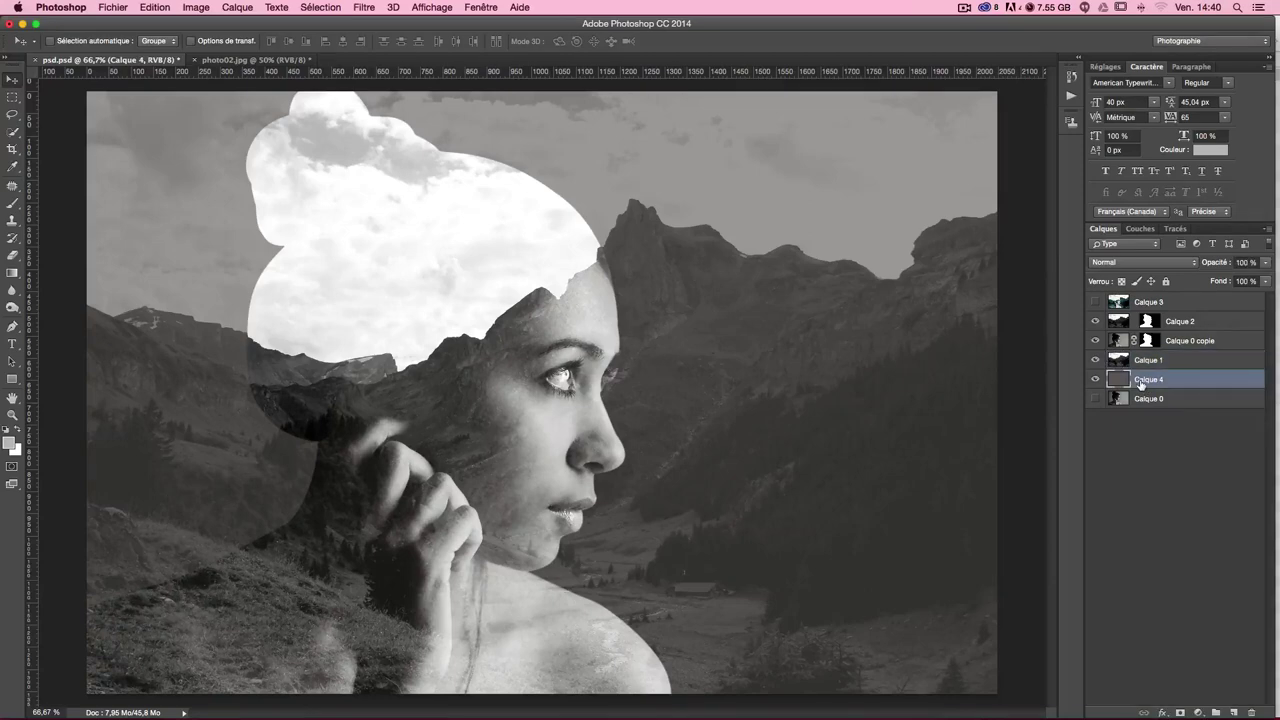
{"action": "key", "text": "shift+F5"}
{"action": "key", "text": "Return"}
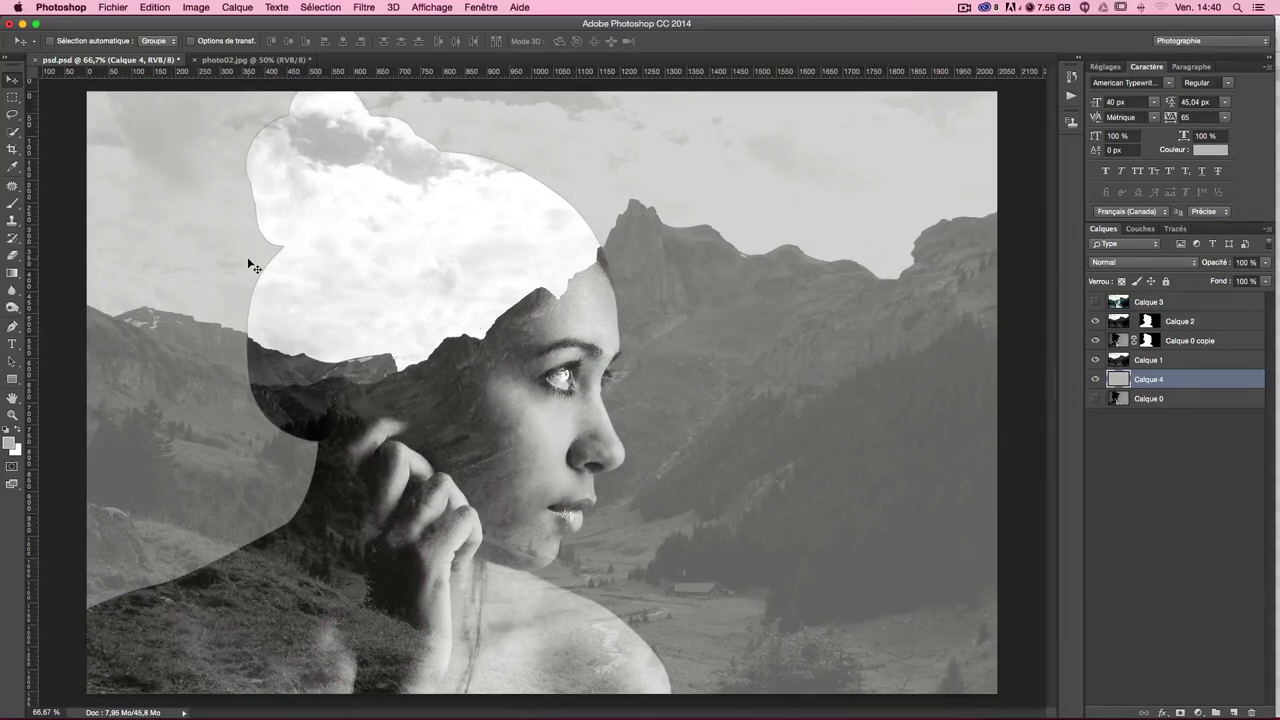
Show Calque 3 and add a Correction de l'objectif vignette: Quantité -27, Milieu +21.
{"action": "left_click", "coordinate": [1095, 302]}
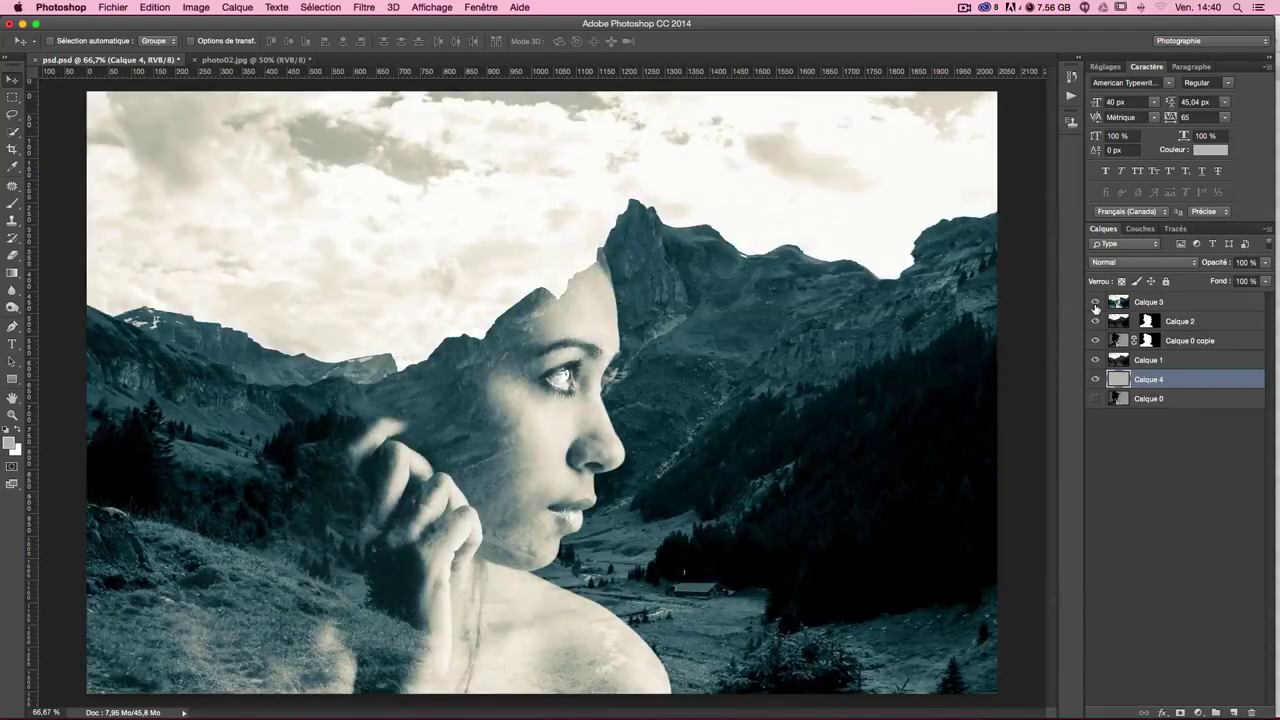
{"action": "left_click", "coordinate": [1220, 305]}
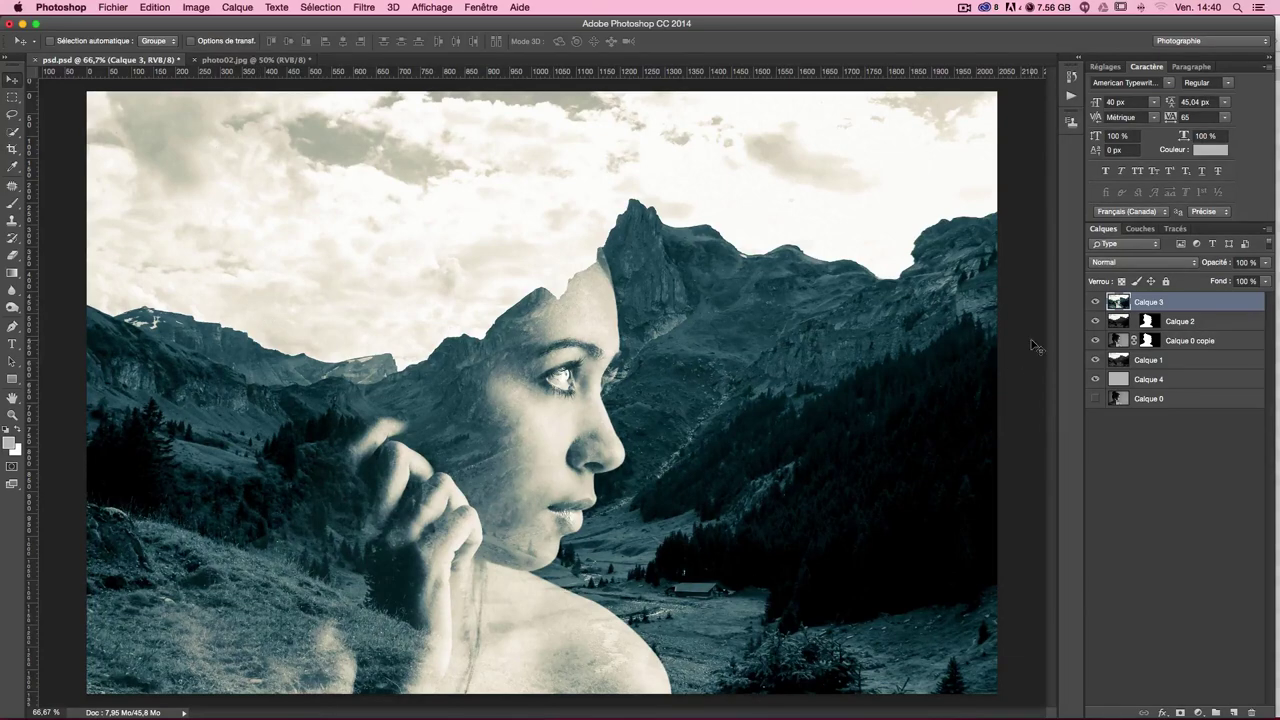
{"action": "left_click", "coordinate": [370, 7]}
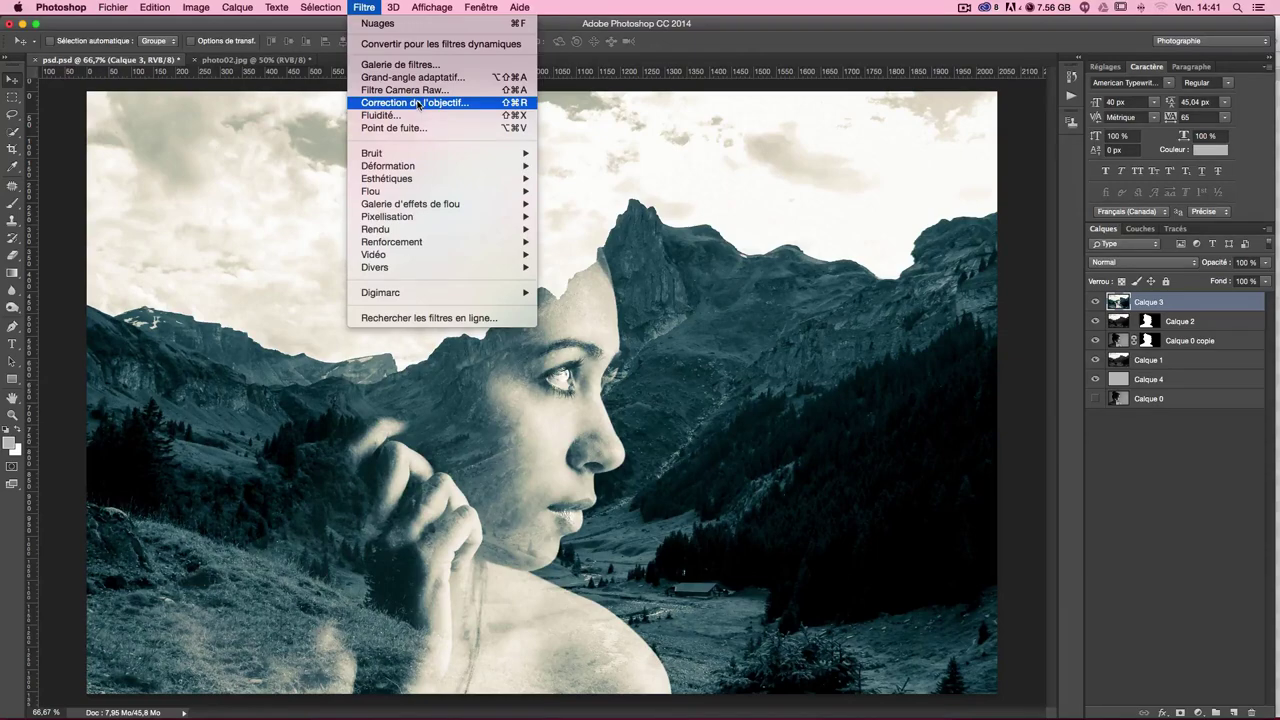
{"action": "left_click", "coordinate": [418, 103]}
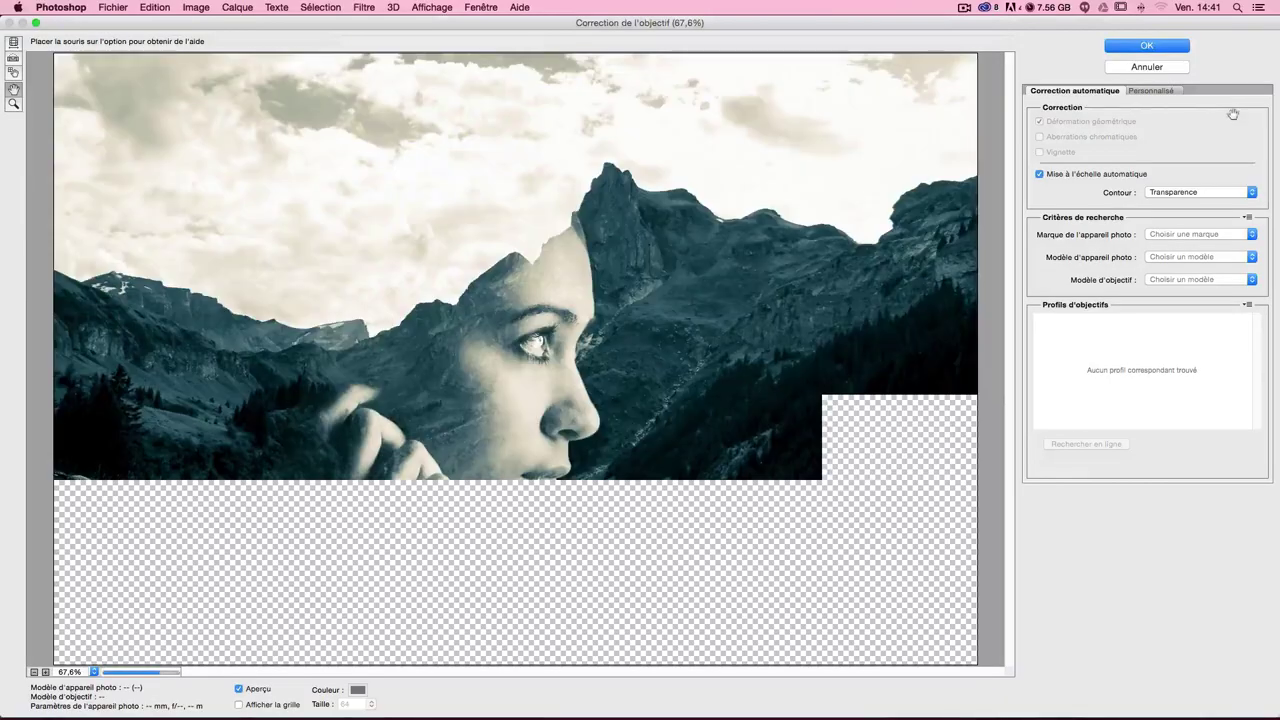
{"action": "left_click", "coordinate": [1142, 91]}
{"action": "left_click", "coordinate": [1124, 294]}
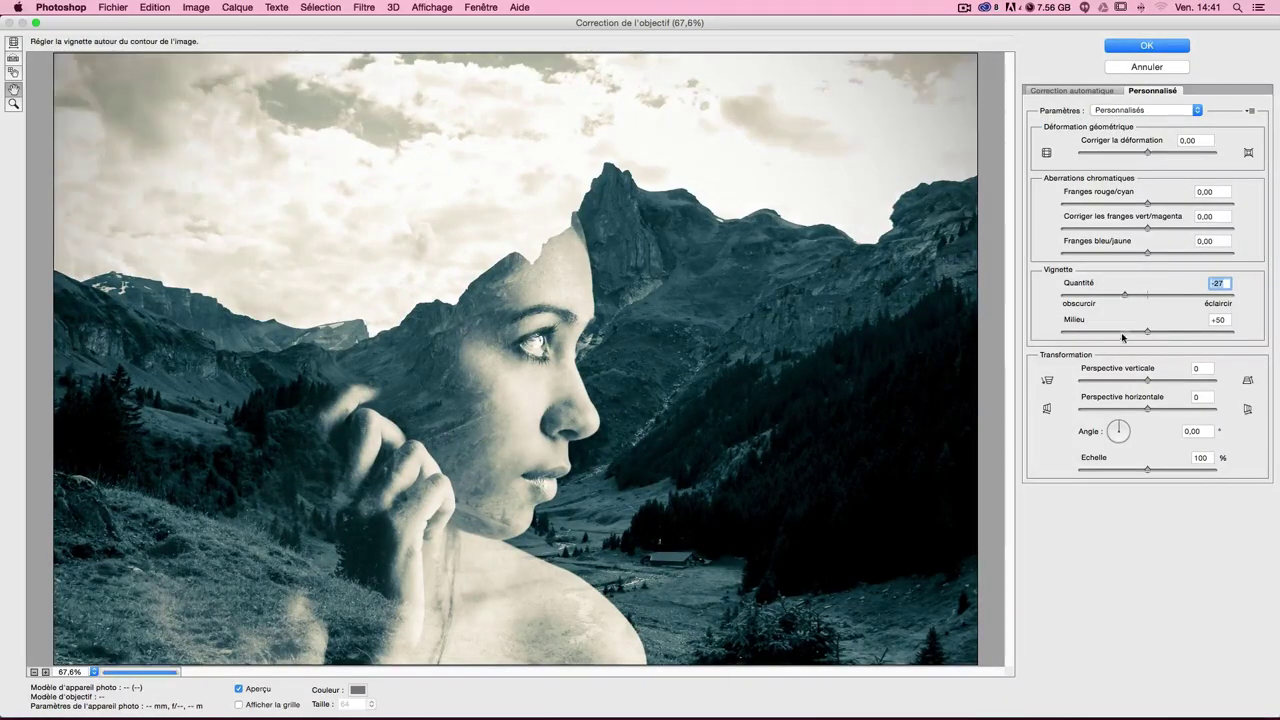
{"action": "left_click", "coordinate": [1101, 332]}
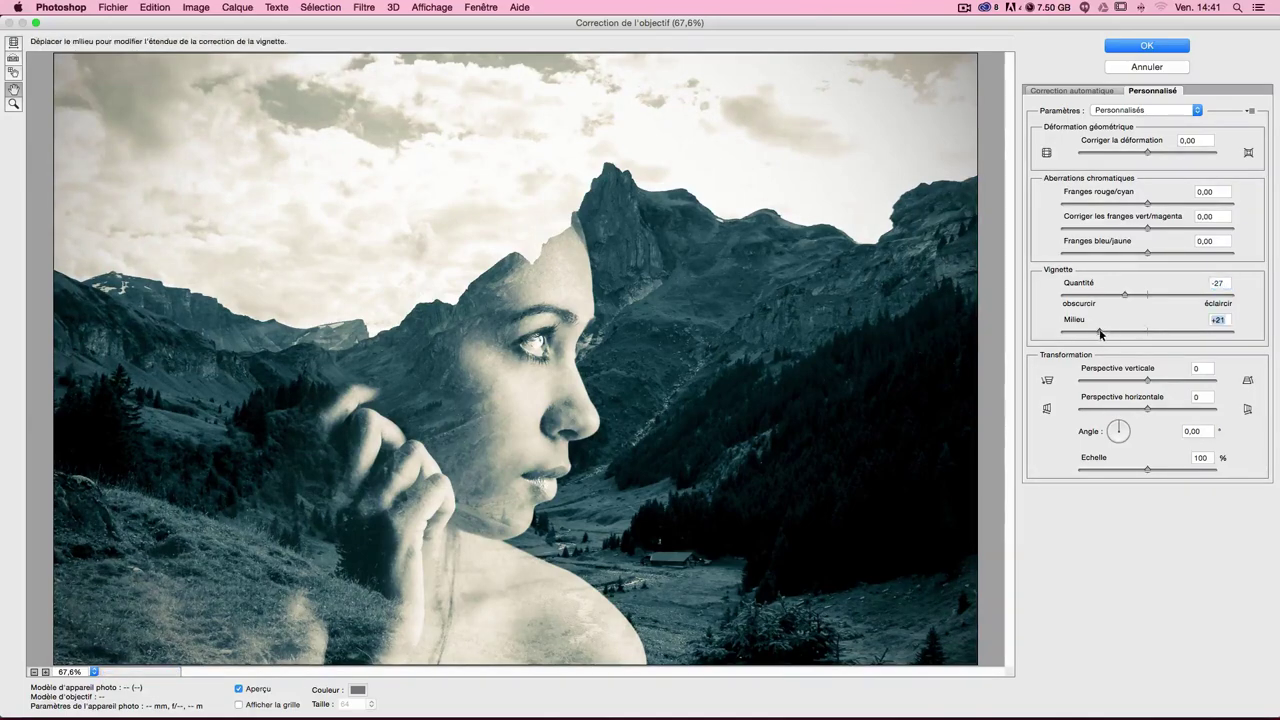
{"action": "left_click", "coordinate": [1147, 45]}
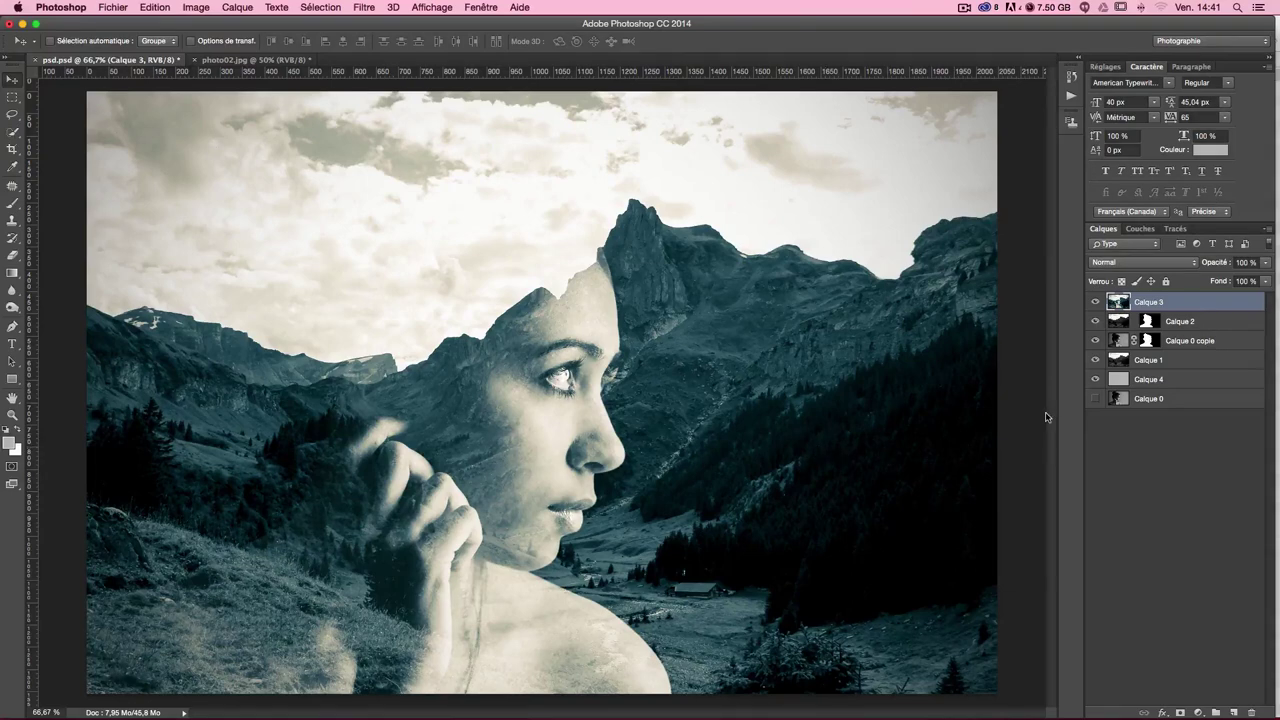
{"action": "key", "text": "ctrl+f"}
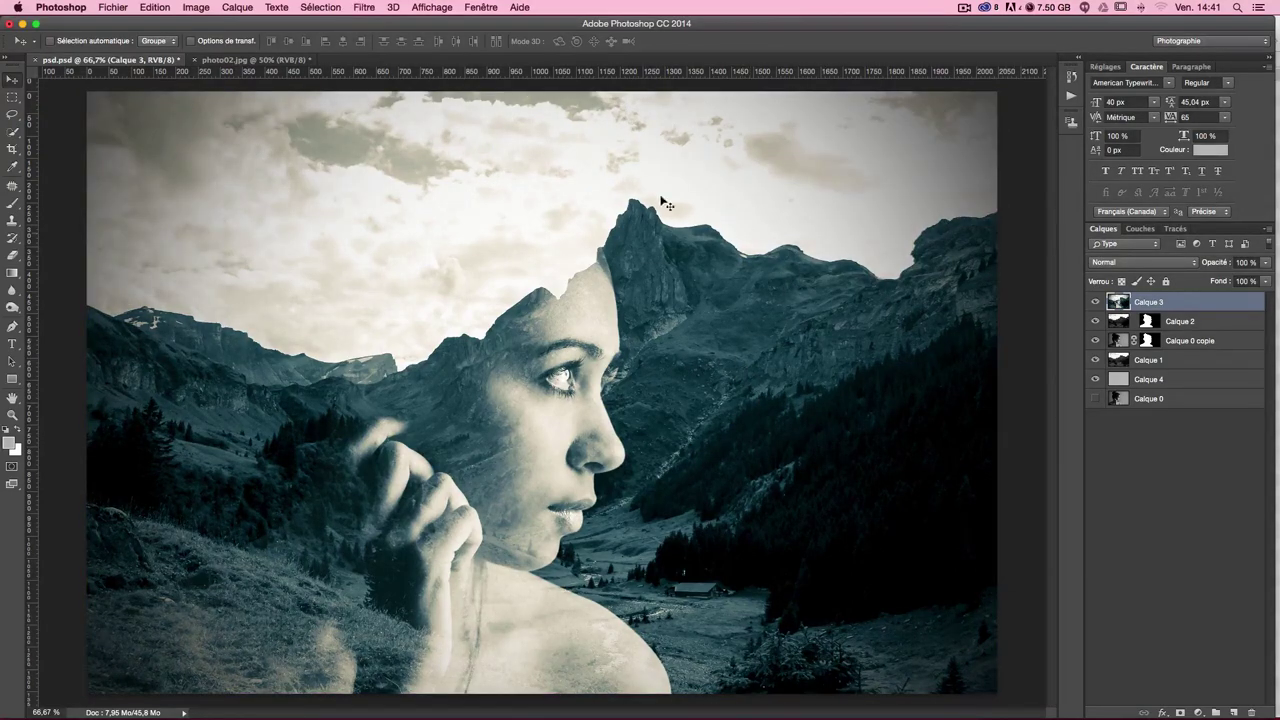
{"action": "key", "text": "x"}
Add a red f25454 Couleur unie fill layer and blend it in Lumière tamisée.
{"action": "left_click", "coordinate": [1198, 712]}
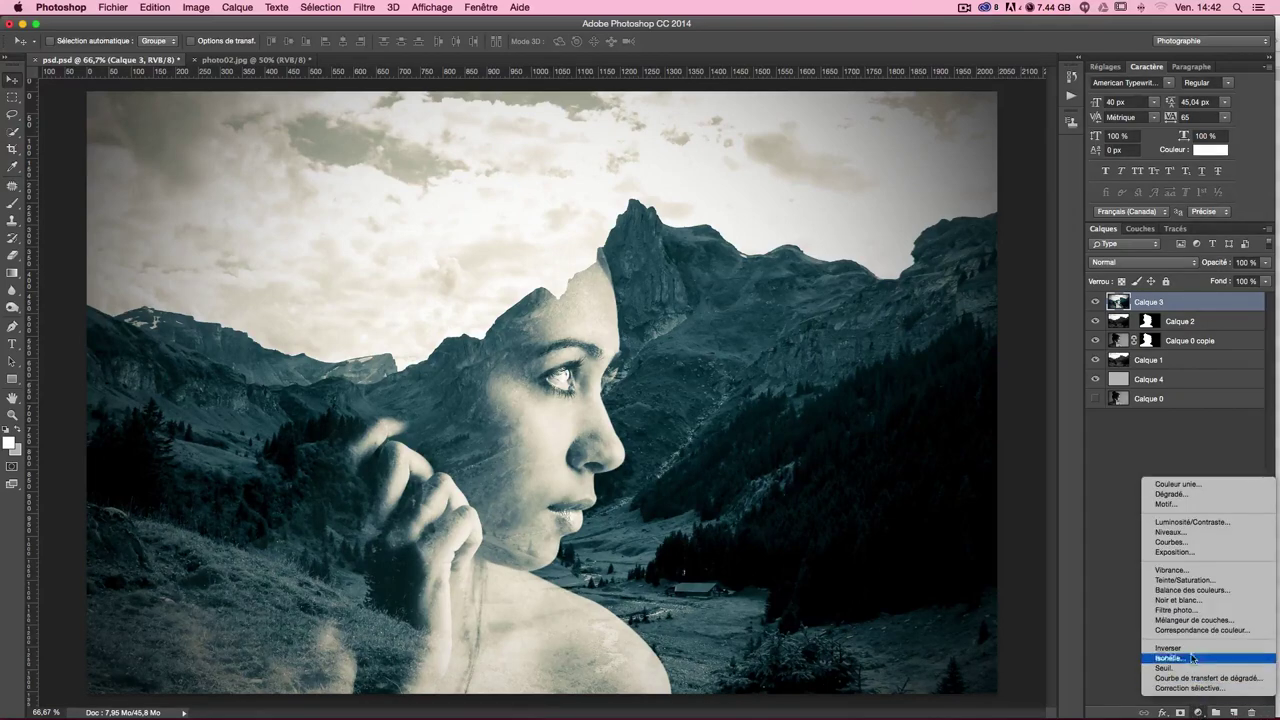
{"action": "left_click", "coordinate": [1194, 485]}
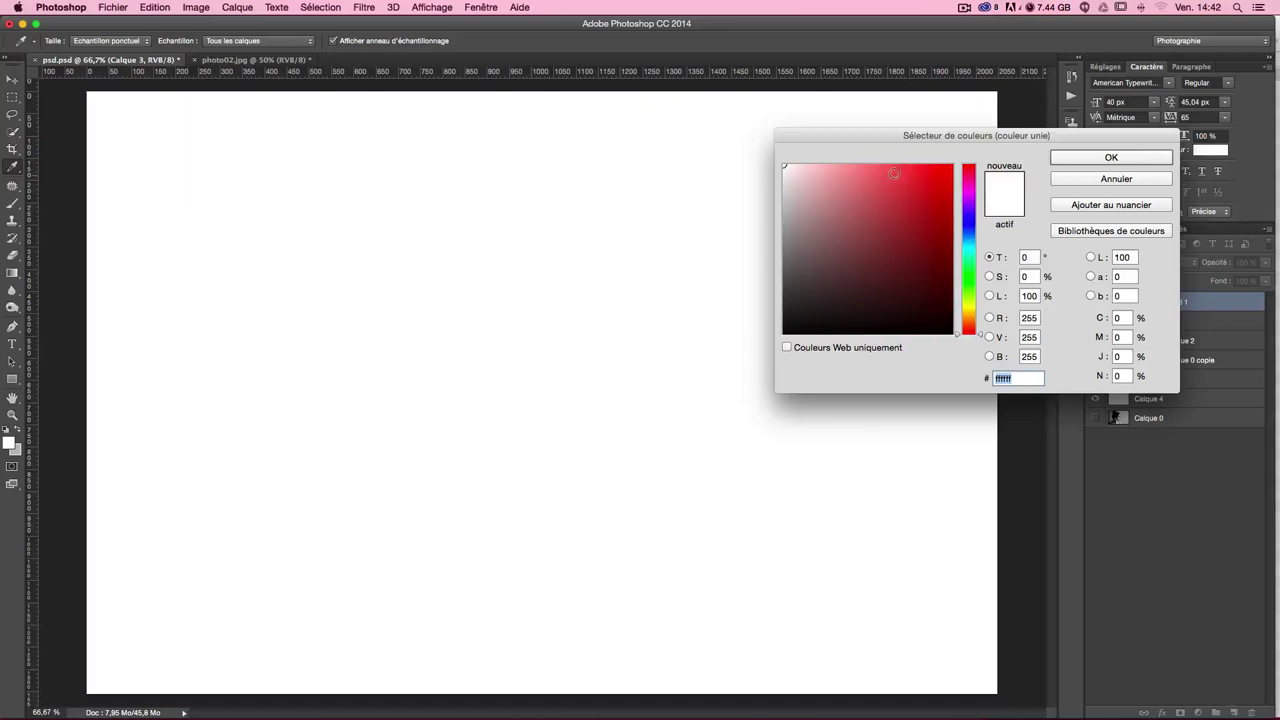
{"action": "left_click", "coordinate": [893, 173]}
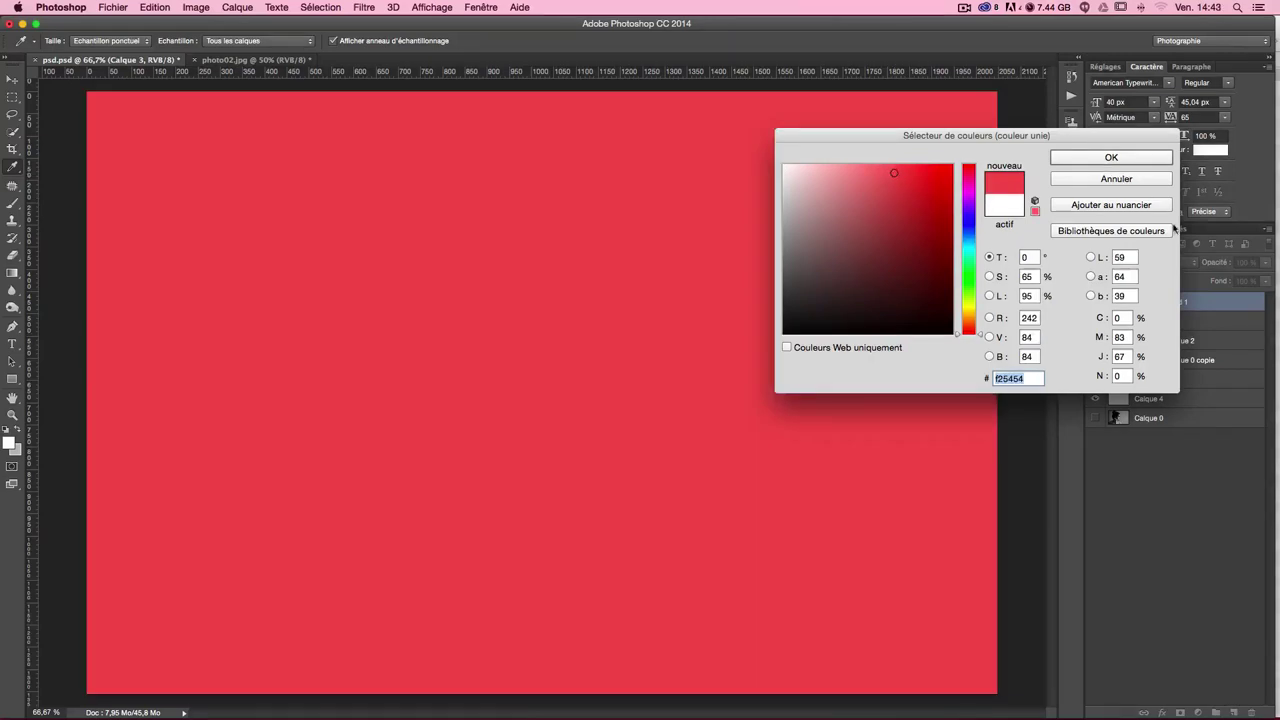
{"action": "left_click", "coordinate": [1118, 160]}
{"action": "left_click", "coordinate": [1118, 262]}
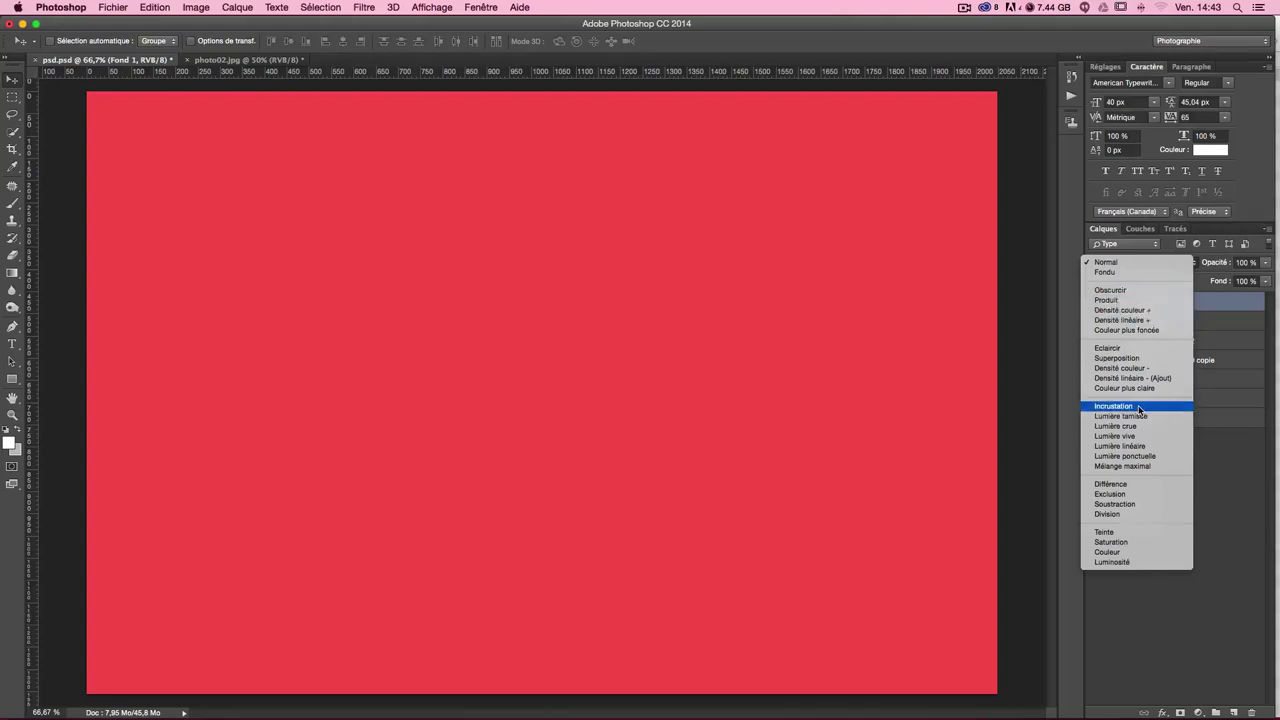
{"action": "left_click", "coordinate": [1138, 406]}
{"action": "left_click", "coordinate": [1130, 264]}
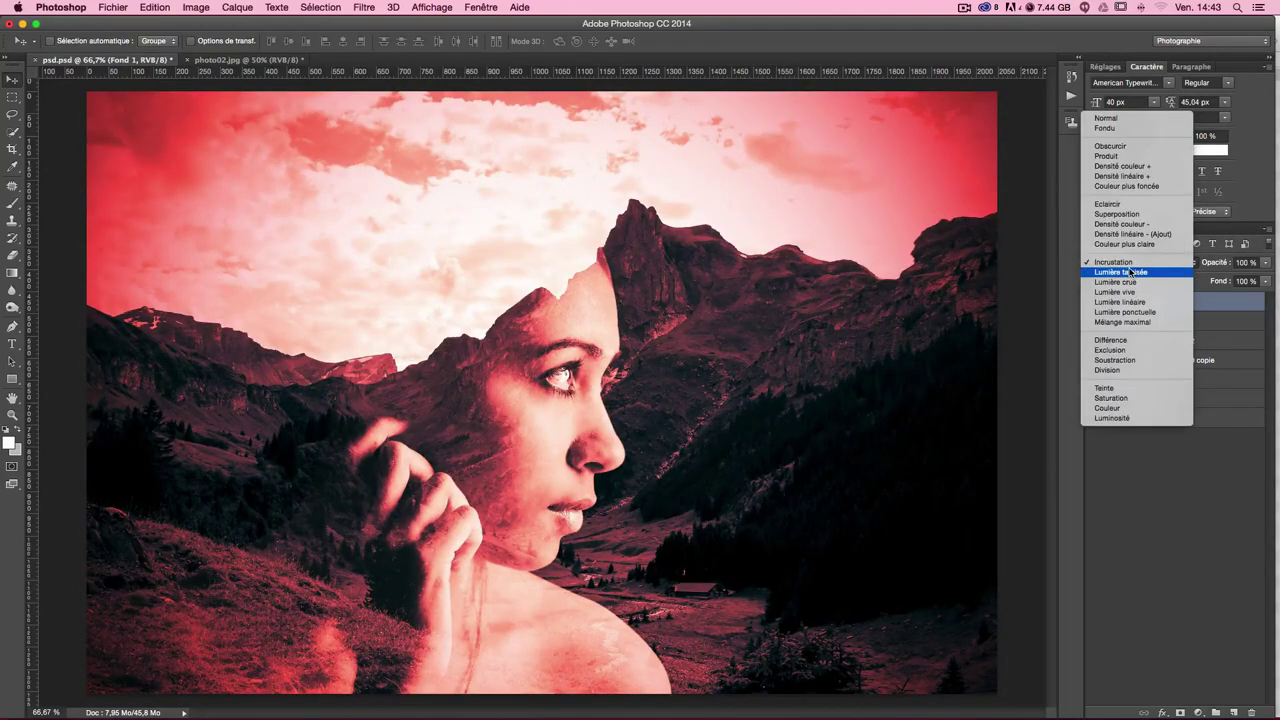
{"action": "left_click", "coordinate": [1131, 278]}
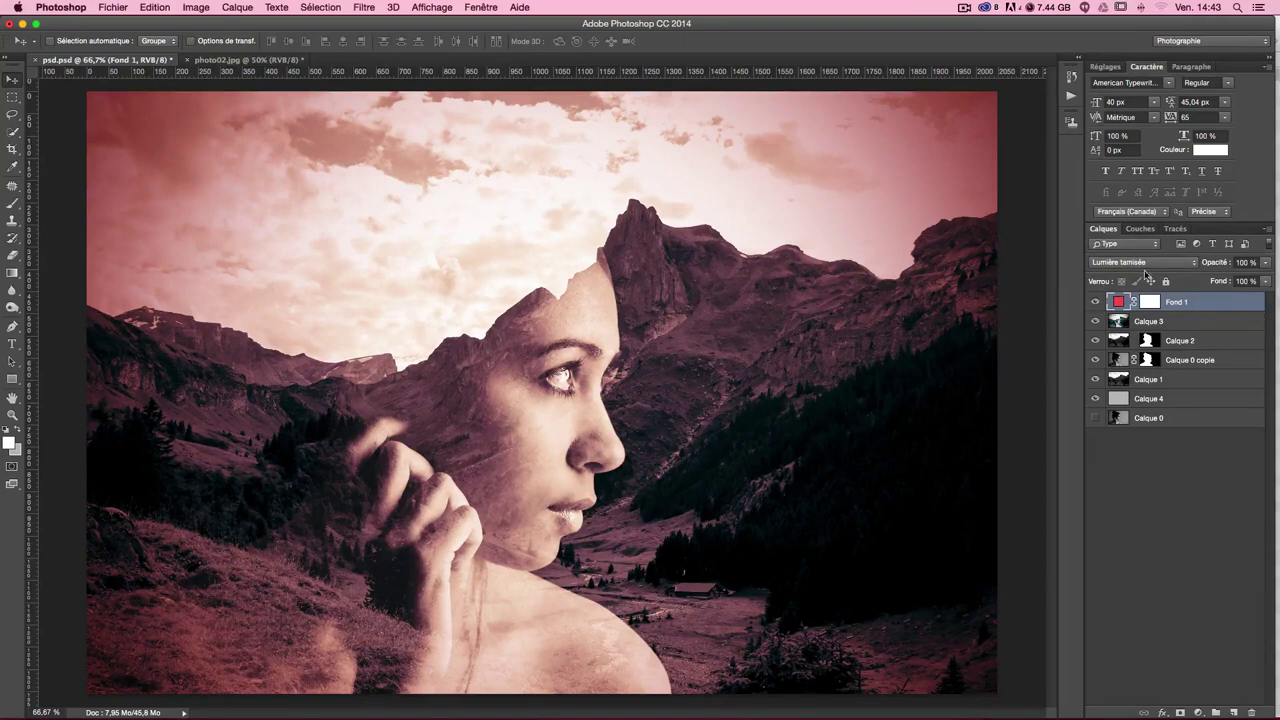
Preview other hues for Fond 1, keep the red, and target its layer mask.
{"action": "double_click", "coordinate": [1118, 302]}
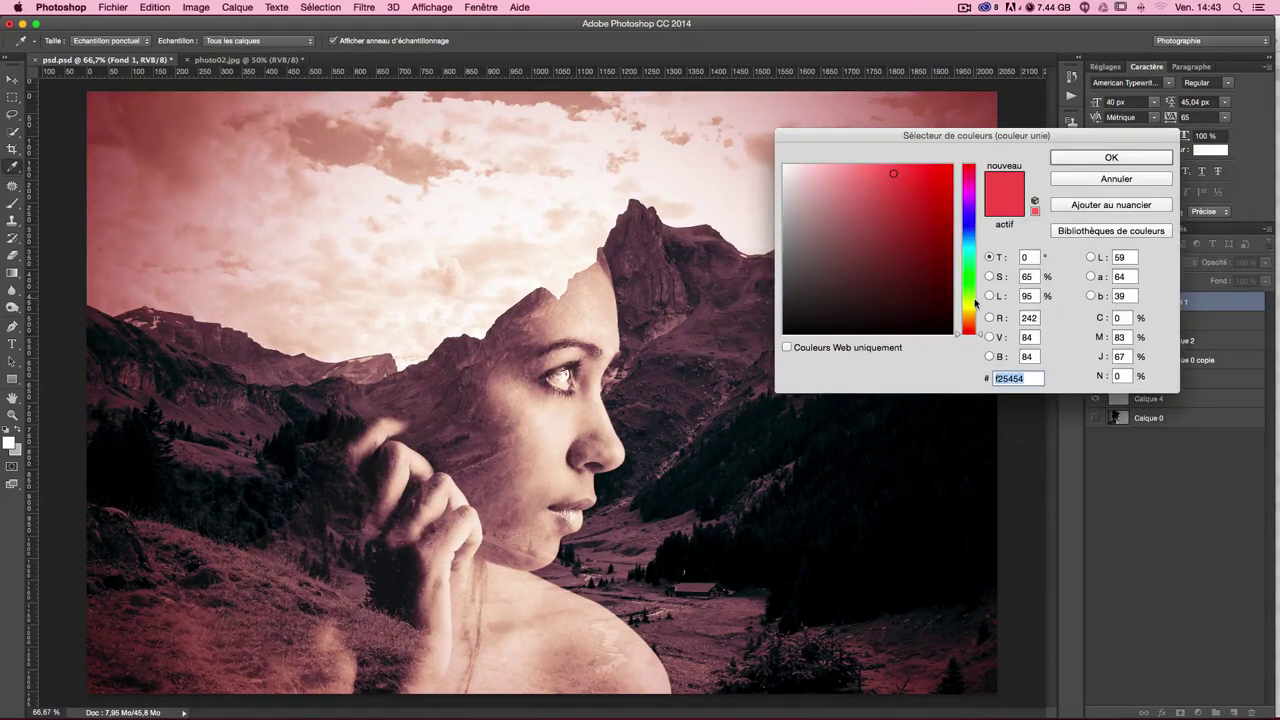
{"action": "left_click_drag", "start_coordinate": [977, 335], "coordinate": [968, 230]}
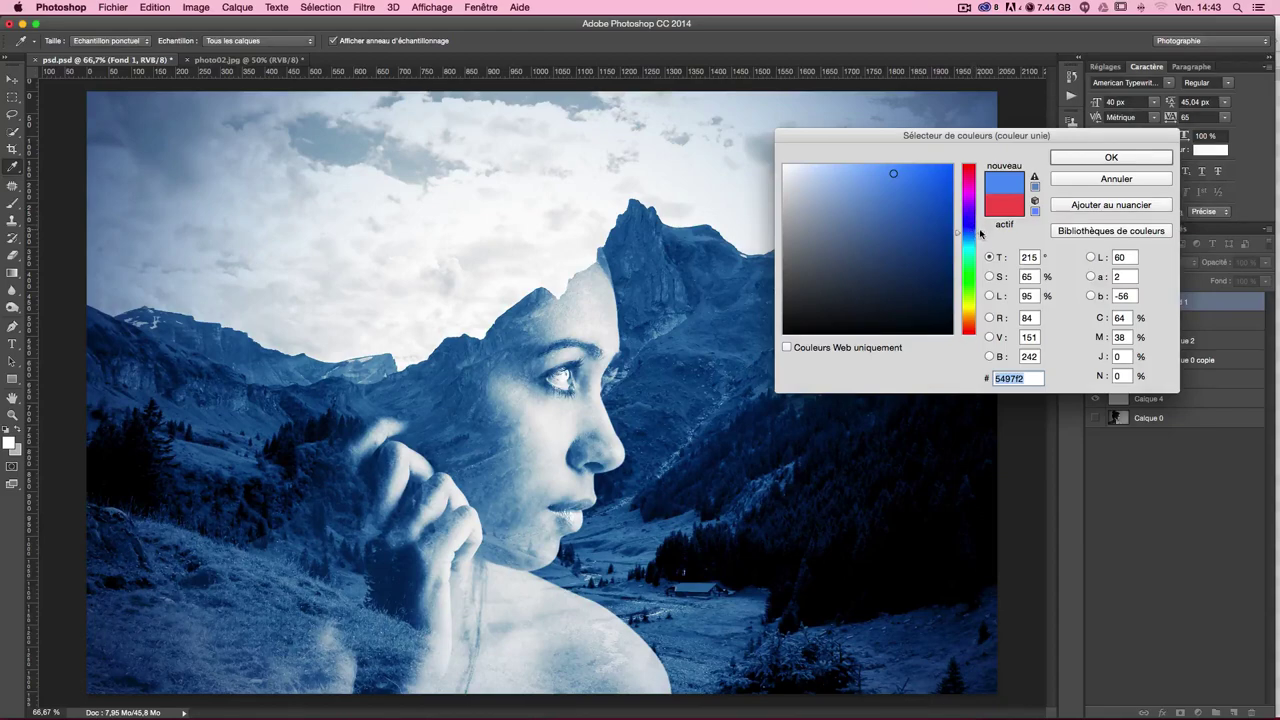
{"action": "key", "text": "Escape"}
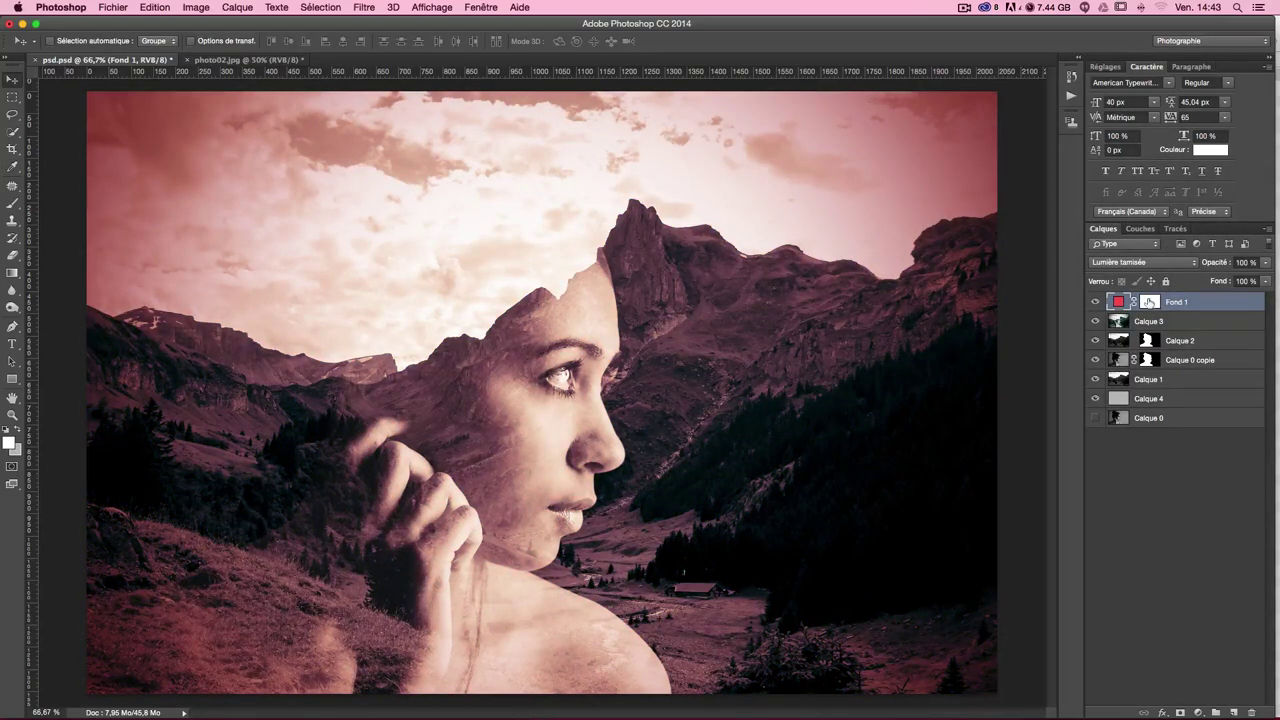
{"action": "left_click", "coordinate": [1150, 302]}
Set up a black Brush at 84% opacity for painting the mask.
{"action": "key", "text": "x"}
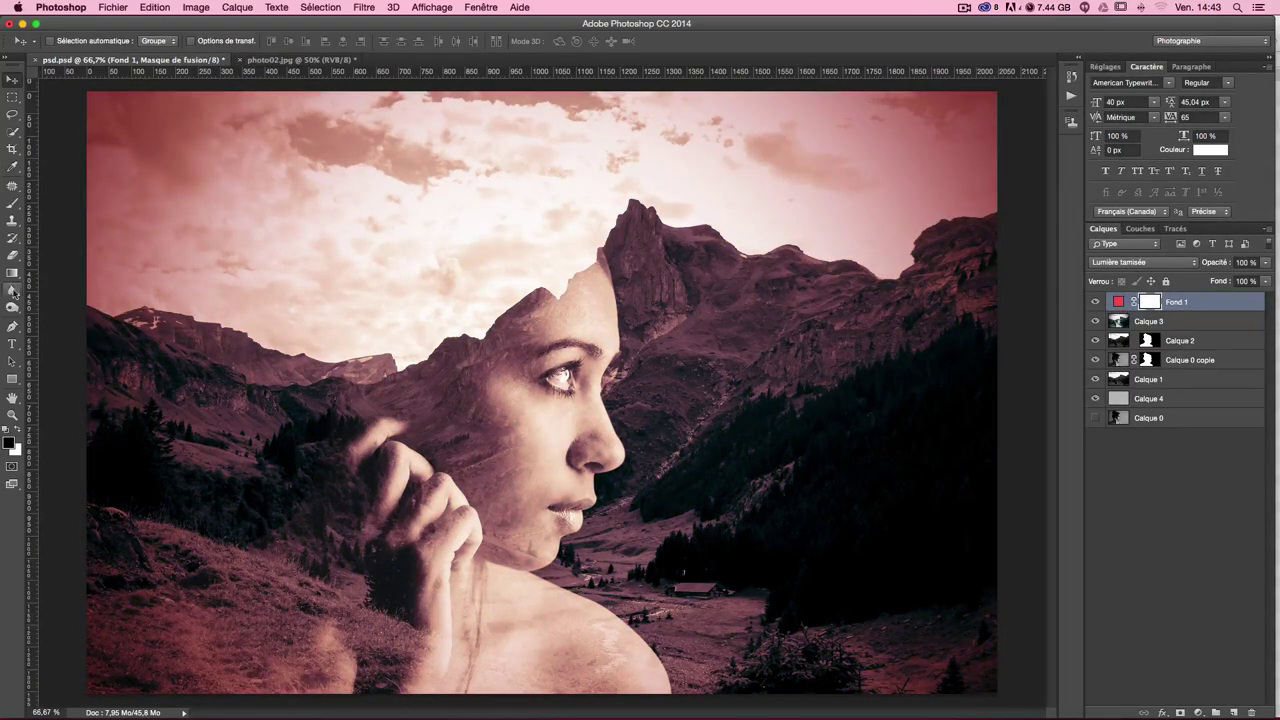
{"action": "left_click", "coordinate": [12, 203]}
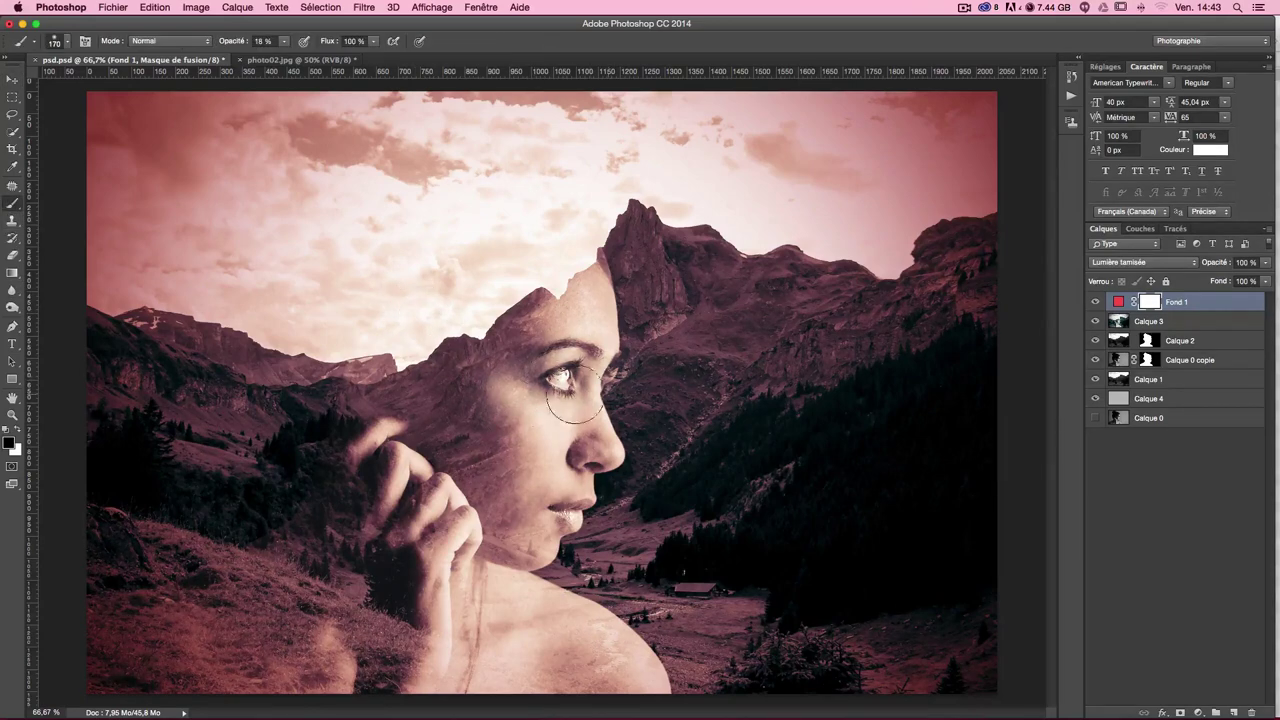
{"action": "left_click", "coordinate": [284, 41]}
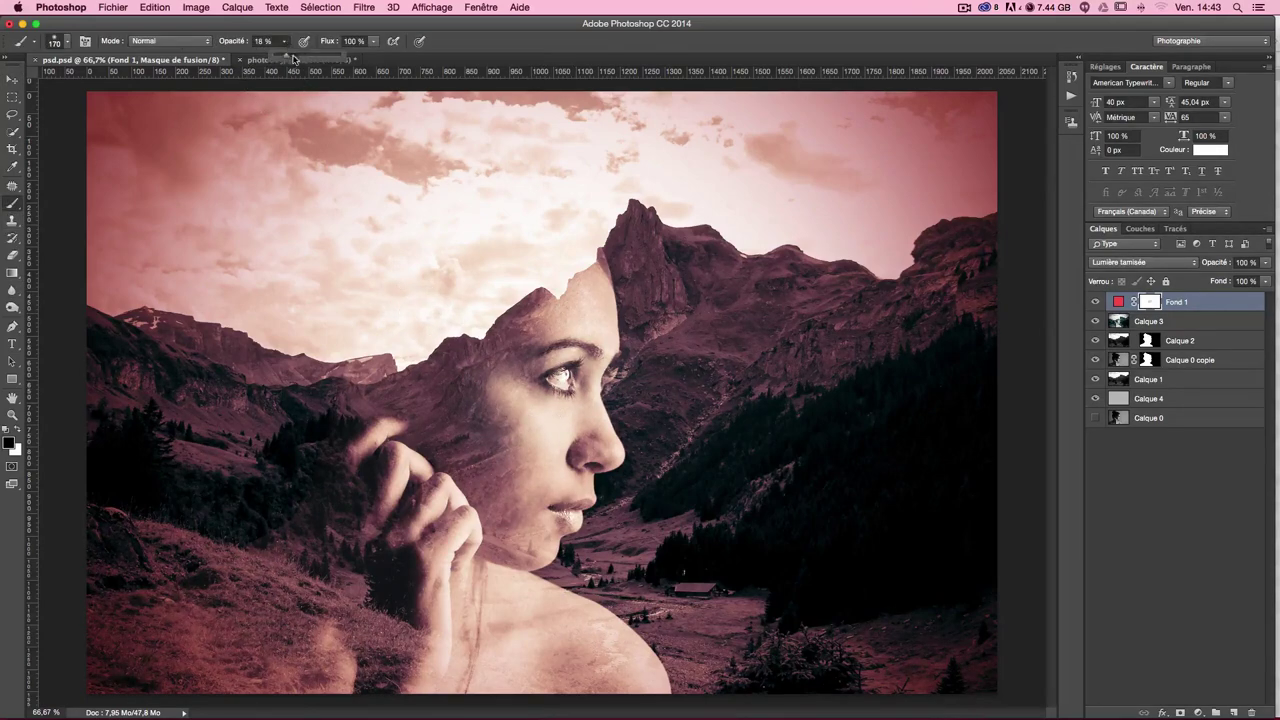
{"action": "left_click_drag", "start_coordinate": [293, 58], "coordinate": [324, 58]}
Paint black on Fond 1's mask over the face, left ridge, right mountains and upper-left sky.
{"action": "mouse_move", "coordinate": [565, 430]}
{"action": "left_mouse_down"}
{"action": "mouse_move", "coordinate": [557, 478]}
{"action": "mouse_move", "coordinate": [586, 280]}
{"action": "mouse_move", "coordinate": [563, 503]}
{"action": "mouse_move", "coordinate": [530, 545]}
{"action": "mouse_move", "coordinate": [480, 425]}
{"action": "left_mouse_up"}
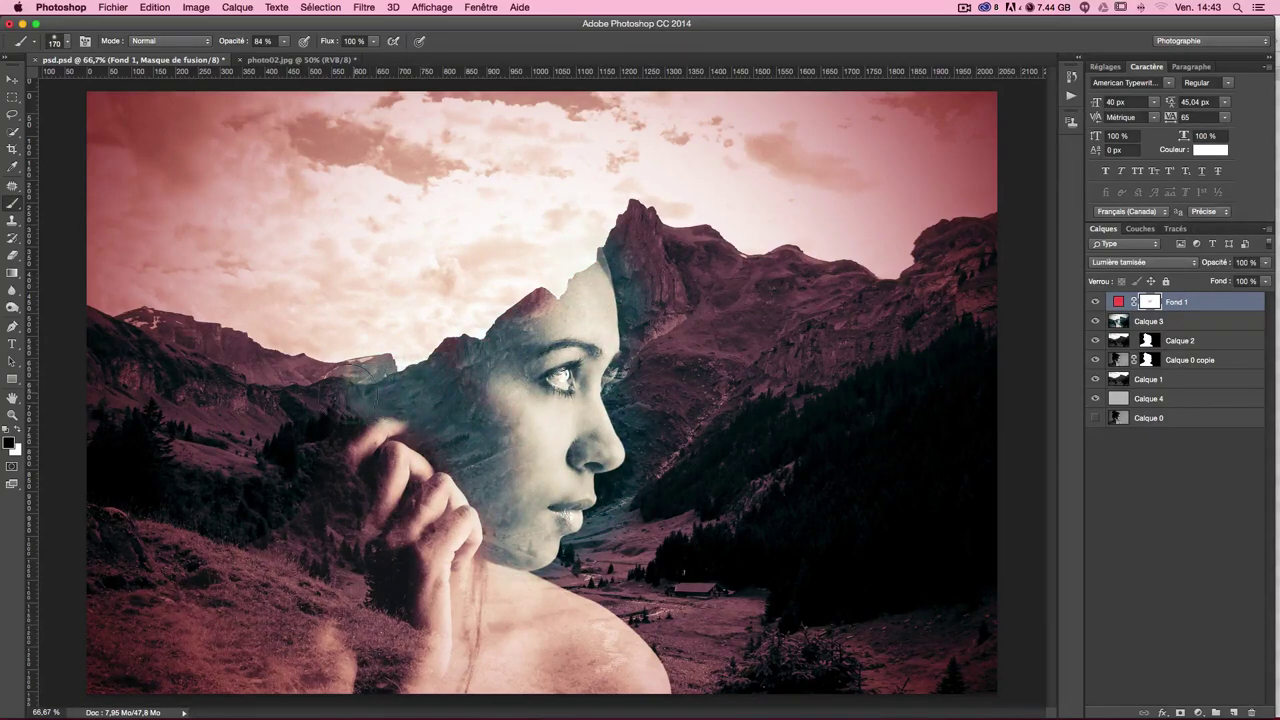
{"action": "mouse_move", "coordinate": [355, 400]}
{"action": "left_mouse_down"}
{"action": "mouse_move", "coordinate": [335, 420]}
{"action": "mouse_move", "coordinate": [380, 365]}
{"action": "left_mouse_up"}
{"action": "left_click_drag", "start_coordinate": [280, 453], "coordinate": [303, 461]}
{"action": "key", "text": "super+BackSpace"}
{"action": "mouse_move", "coordinate": [745, 435]}
{"action": "left_mouse_down"}
{"action": "mouse_move", "coordinate": [663, 357]}
{"action": "mouse_move", "coordinate": [714, 286]}
{"action": "mouse_move", "coordinate": [686, 243]}
{"action": "mouse_move", "coordinate": [649, 569]}
{"action": "mouse_move", "coordinate": [671, 528]}
{"action": "mouse_move", "coordinate": [829, 651]}
{"action": "mouse_move", "coordinate": [766, 651]}
{"action": "mouse_move", "coordinate": [820, 657]}
{"action": "mouse_move", "coordinate": [800, 543]}
{"action": "mouse_move", "coordinate": [806, 334]}
{"action": "mouse_move", "coordinate": [914, 371]}
{"action": "mouse_move", "coordinate": [825, 306]}
{"action": "mouse_move", "coordinate": [951, 320]}
{"action": "mouse_move", "coordinate": [940, 262]}
{"action": "mouse_move", "coordinate": [750, 190]}
{"action": "mouse_move", "coordinate": [656, 117]}
{"action": "left_mouse_up"}
{"action": "mouse_move", "coordinate": [130, 110]}
{"action": "left_mouse_down"}
{"action": "mouse_move", "coordinate": [337, 105]}
{"action": "mouse_move", "coordinate": [128, 143]}
{"action": "mouse_move", "coordinate": [60, 215]}
{"action": "mouse_move", "coordinate": [105, 230]}
{"action": "left_mouse_up"}
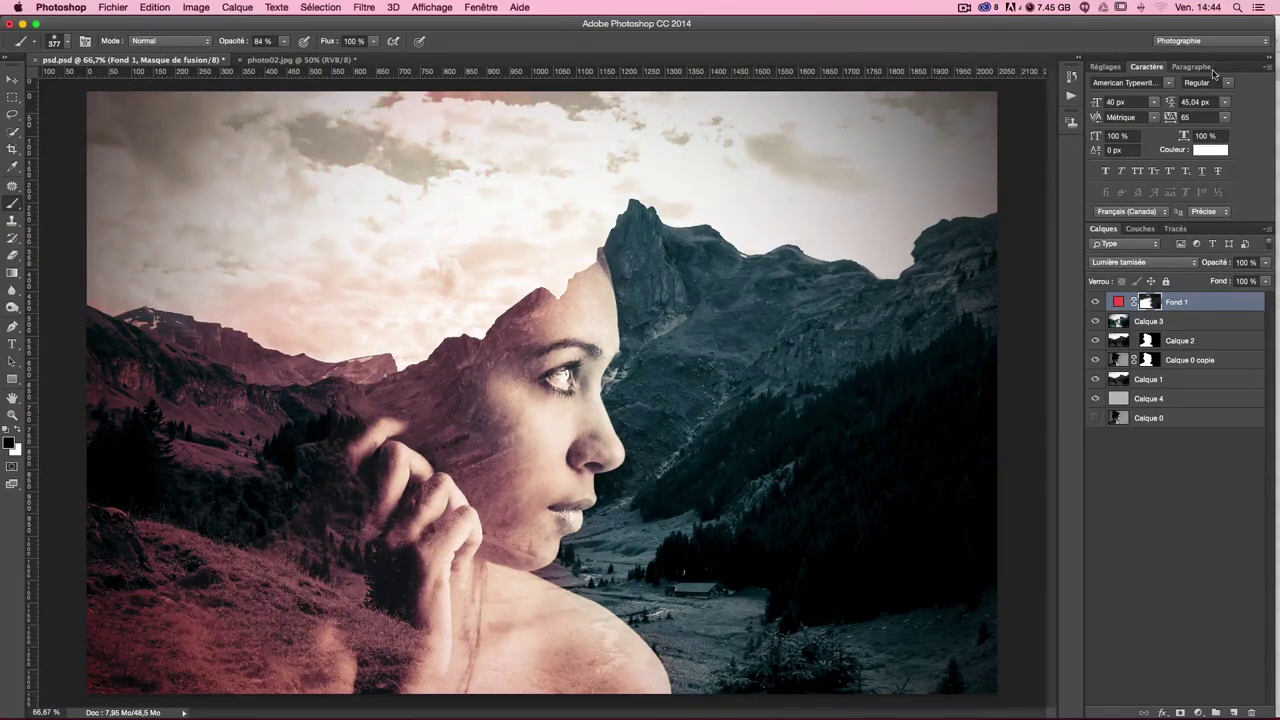